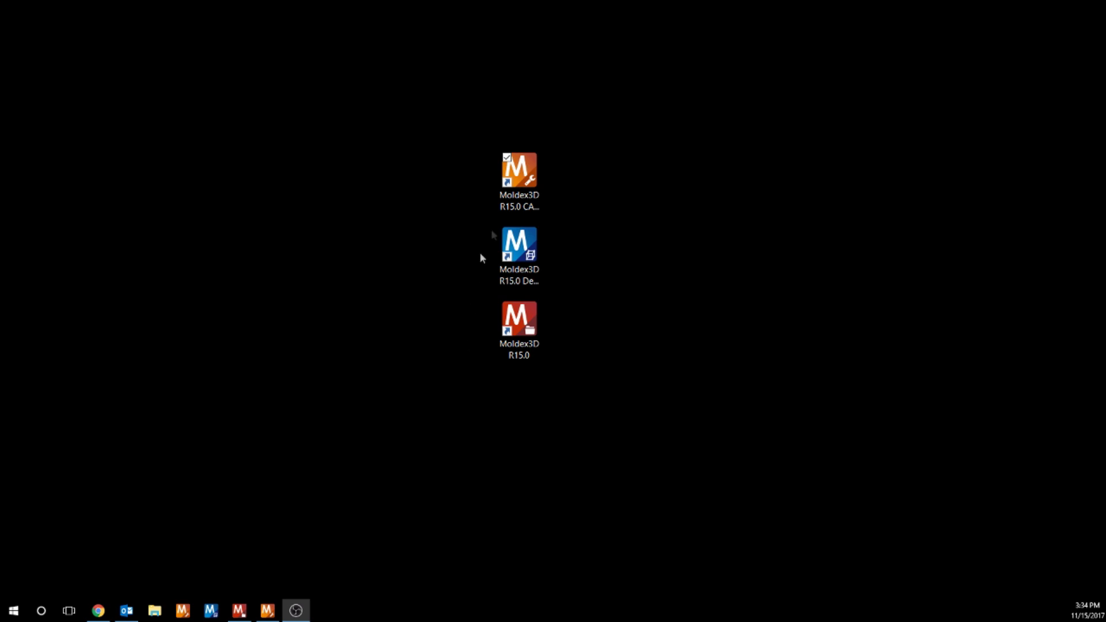
# Launch CADdoctor, turn the Consumer part, and run the PDQ check to list error counts per category.
pyautogui.click(518, 169)
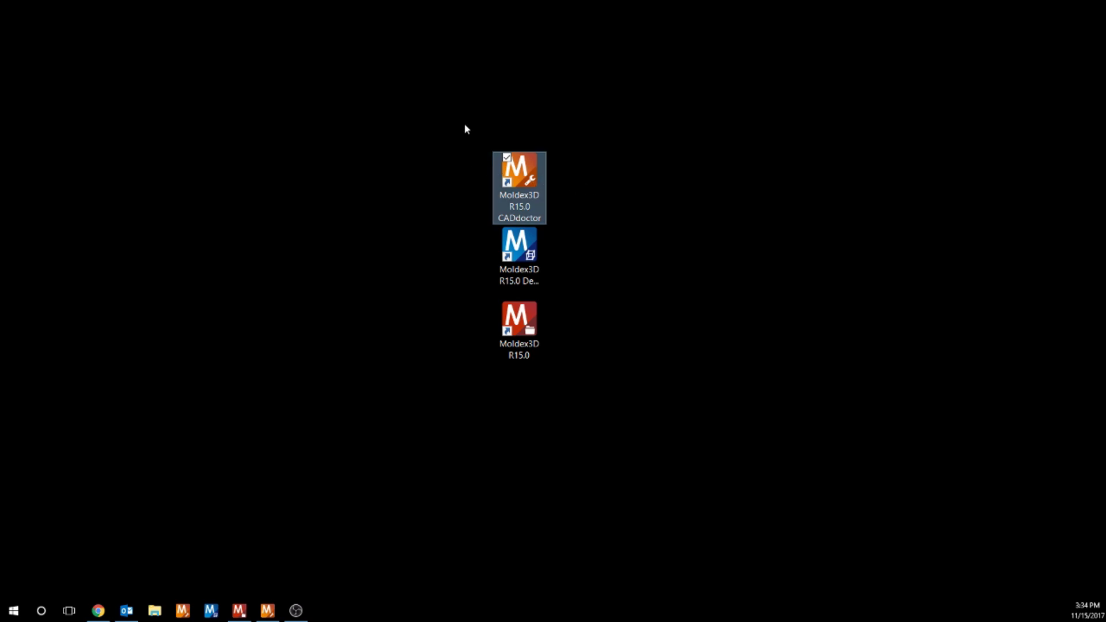
pyautogui.click(516, 258)
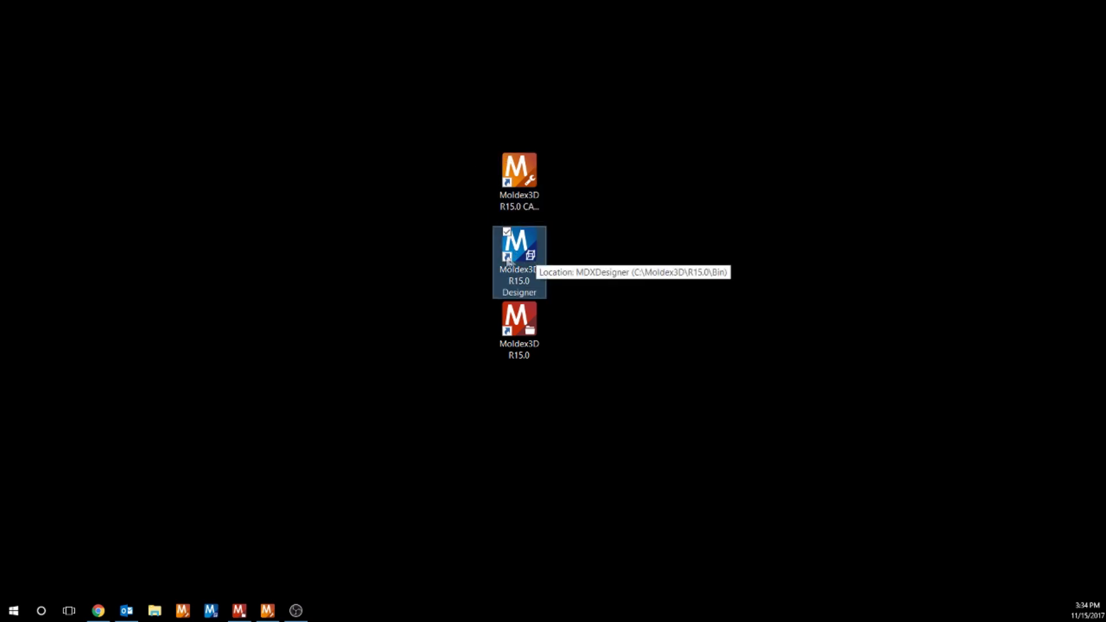
pyautogui.click(529, 332)
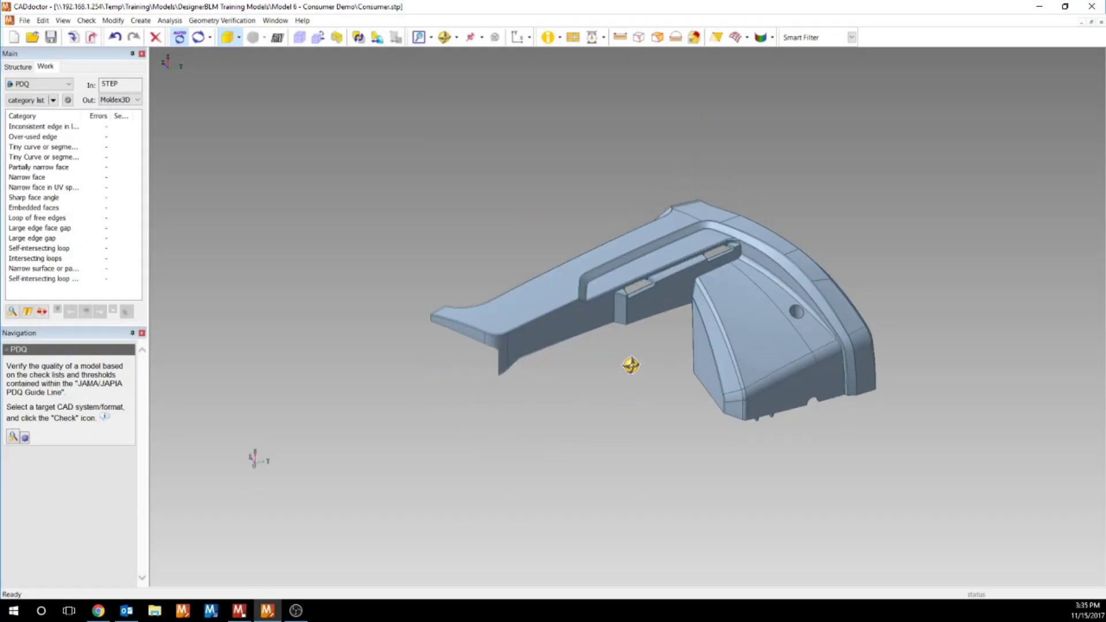
pyautogui.moveTo(631, 365); pyautogui.dragTo(632, 365, button='middle')
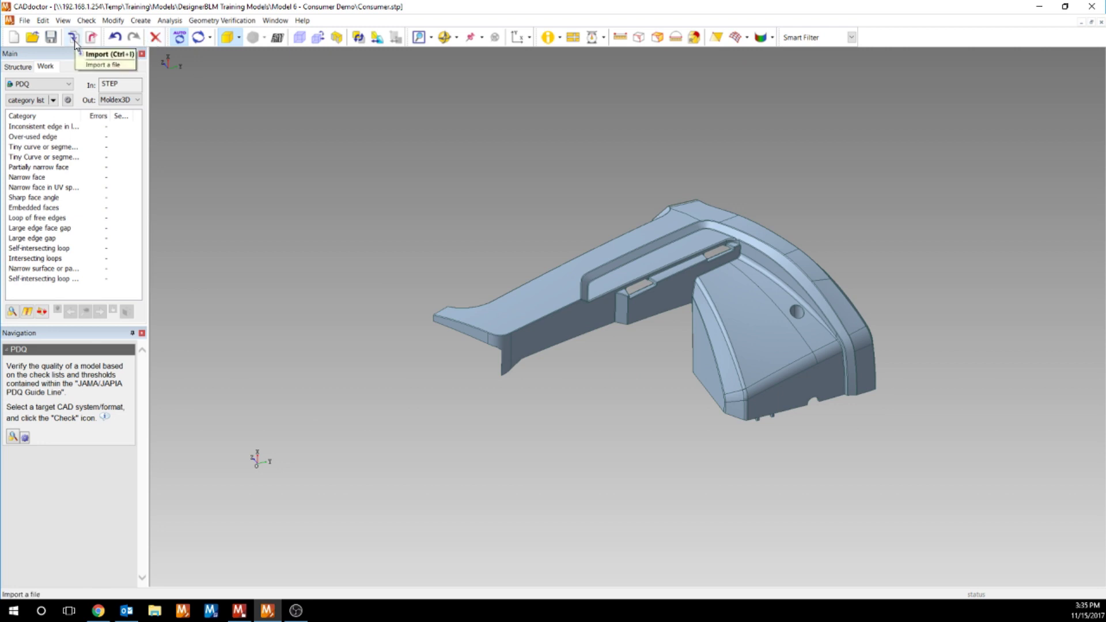
pyautogui.click(13, 311)
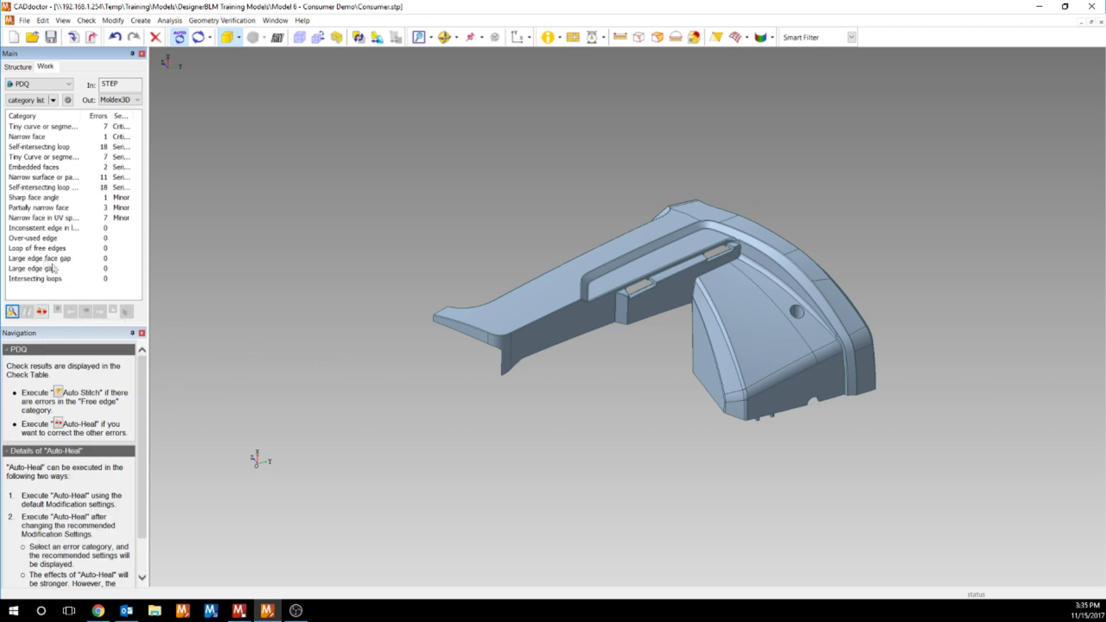
# Auto-heal the errors from the Loop of free edges category and start exporting the model as Consumer_out.
pyautogui.click(43, 250)
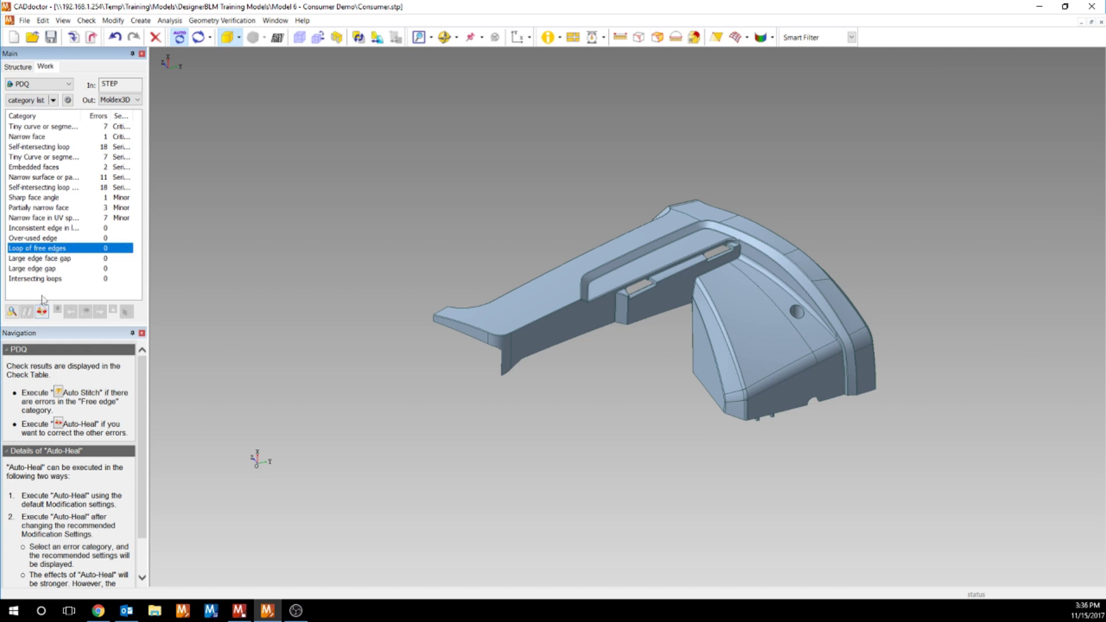
pyautogui.click(43, 313)
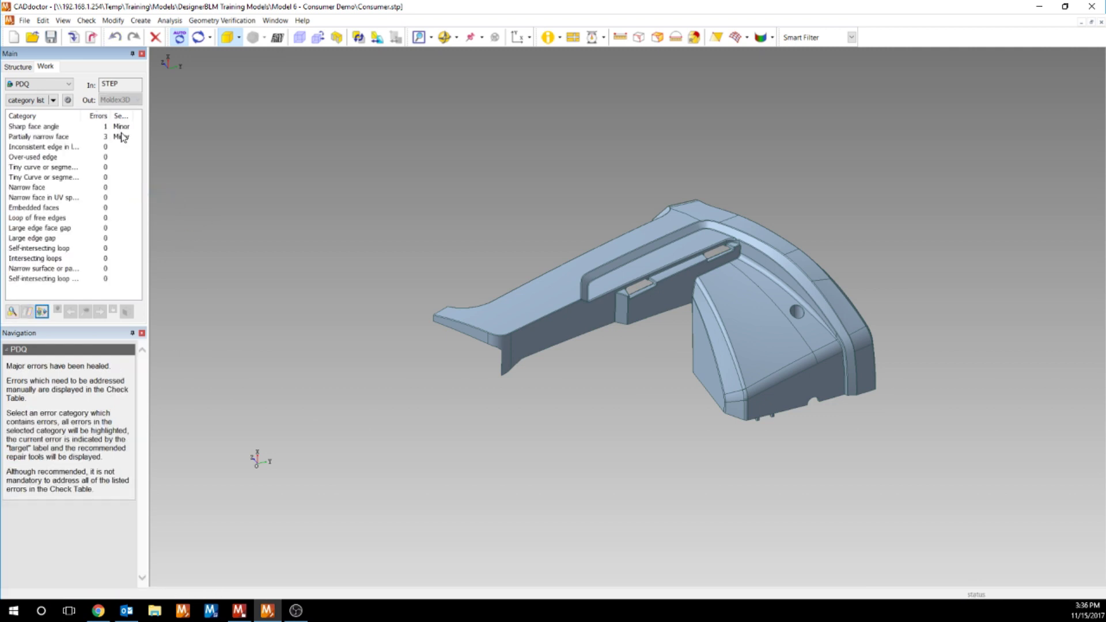
pyautogui.click(92, 38)
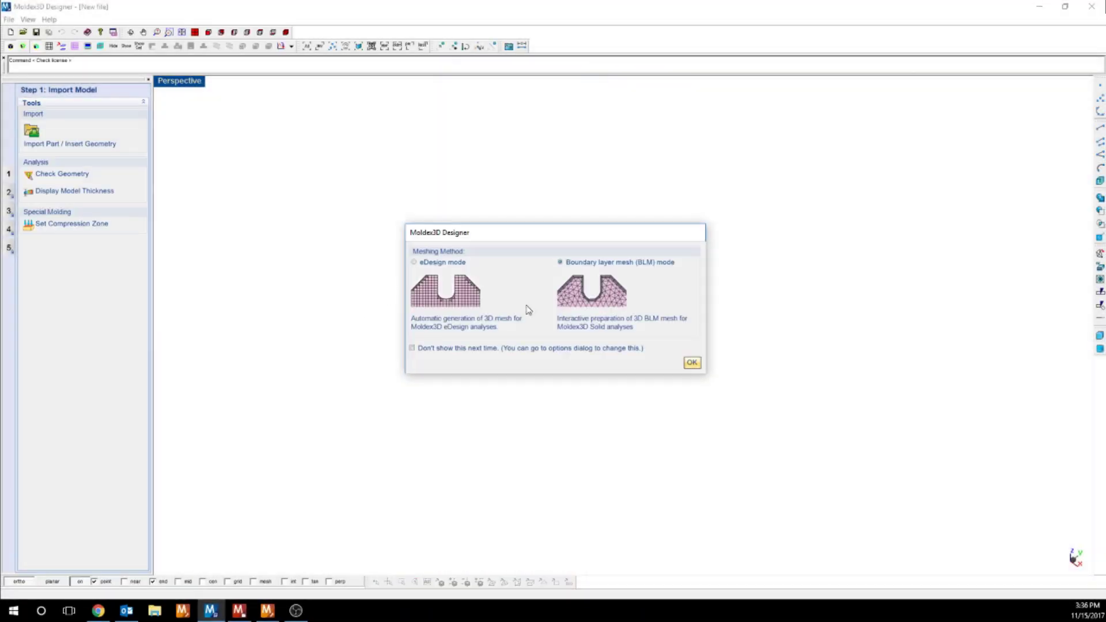
# Accept boundary layer mesh mode and run Check Geometry on the Consumer_out part.
pyautogui.click(691, 362)
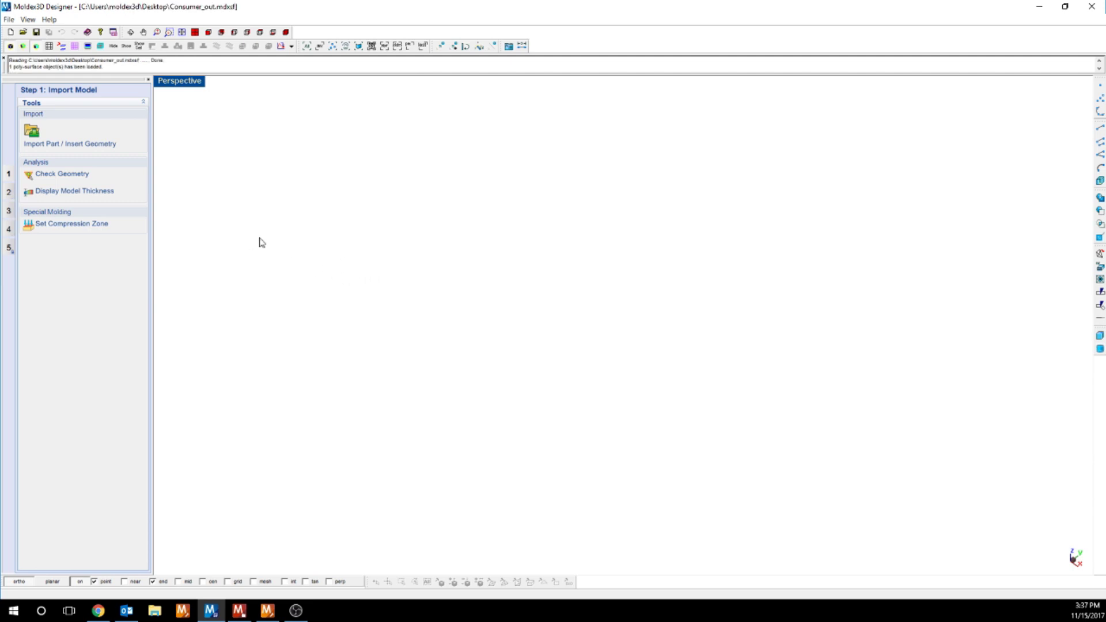
pyautogui.moveTo(349, 284)
pyautogui.mouseDown(button='right')
pyautogui.moveTo(450, 208)
pyautogui.moveTo(334, 111)
pyautogui.moveTo(556, 408)
pyautogui.moveTo(548, 378)
pyautogui.moveTo(636, 311)
pyautogui.moveTo(722, 280)
pyautogui.moveTo(622, 290)
pyautogui.moveTo(616, 269)
pyautogui.mouseUp(button='right')
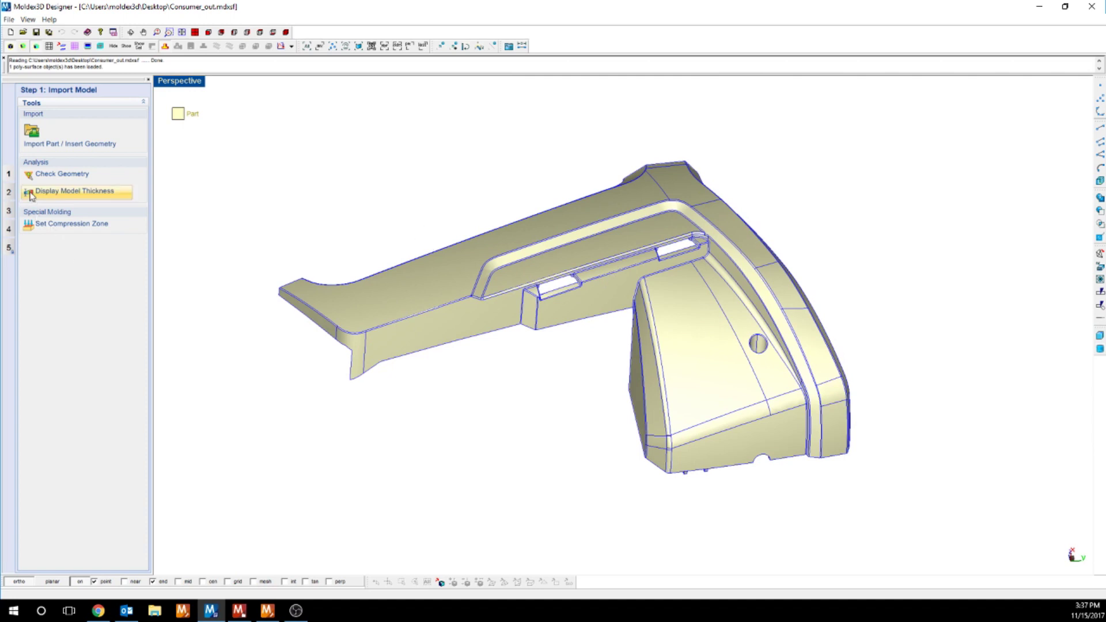
pyautogui.click(8, 191)
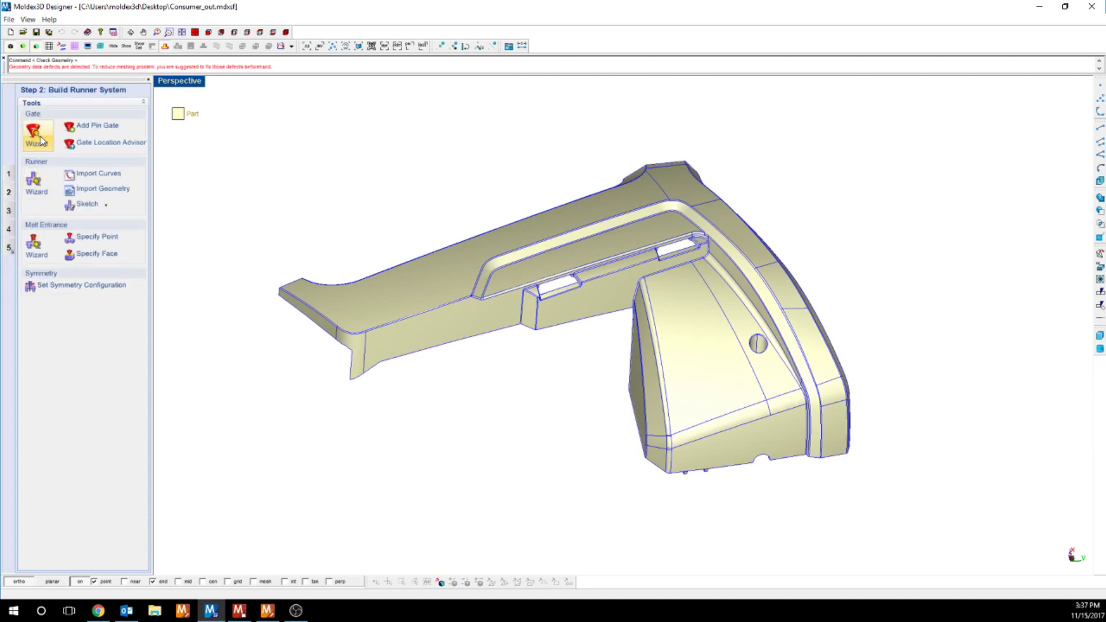
# Place a pin gate on the part's upper ridge with an auto melt entrance.
pyautogui.click(36, 134)
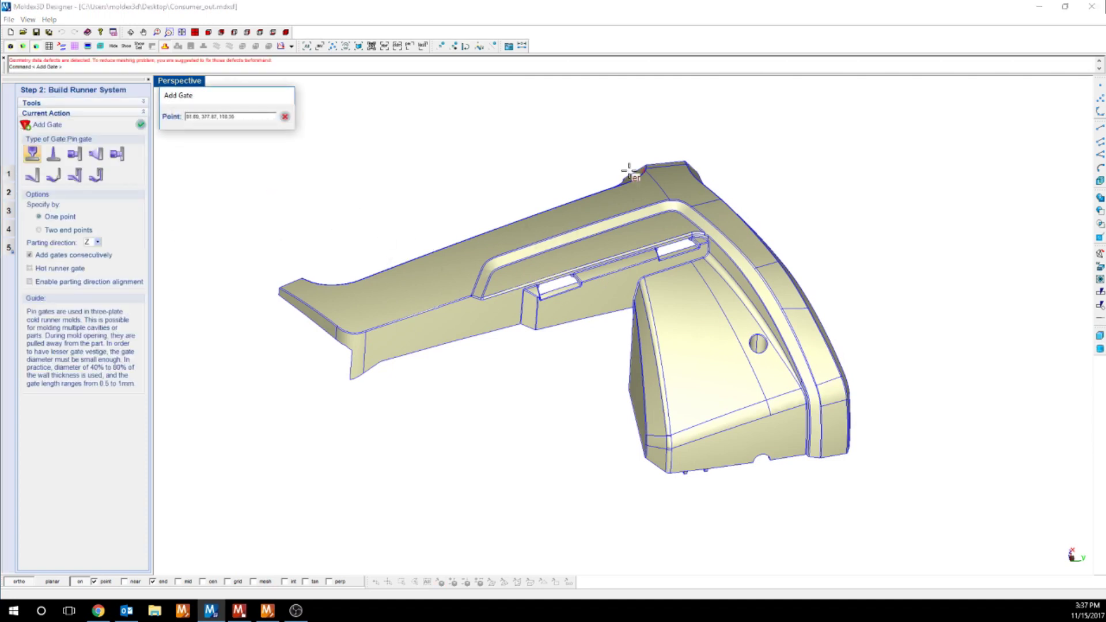
pyautogui.click(655, 228)
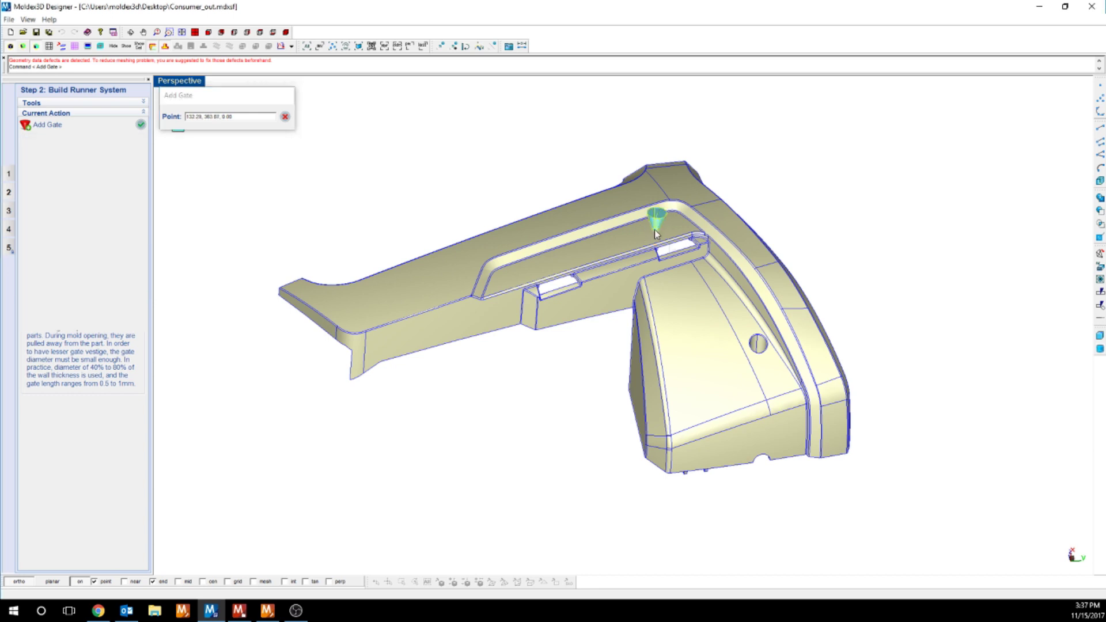
pyautogui.click(141, 126)
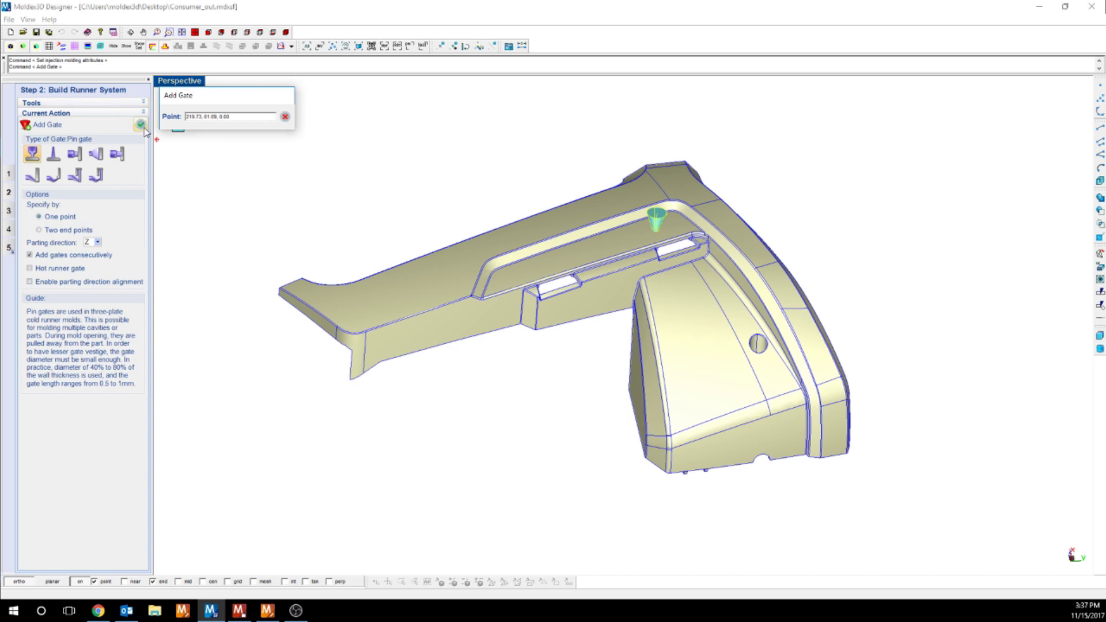
pyautogui.click(141, 125)
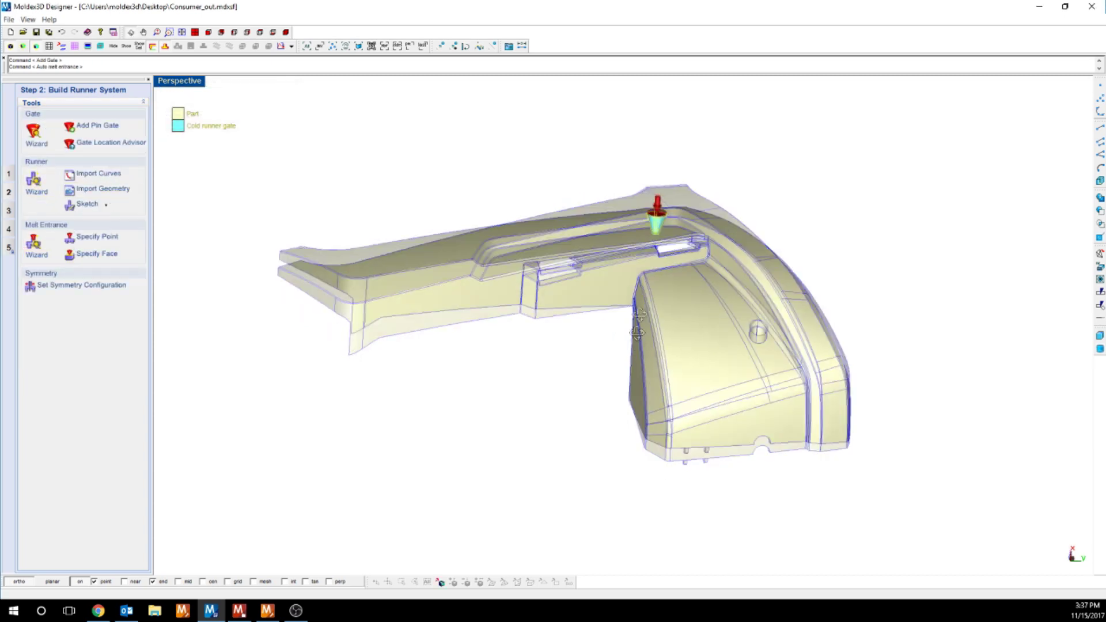
pyautogui.moveTo(622, 357); pyautogui.dragTo(638, 378, button='middle')
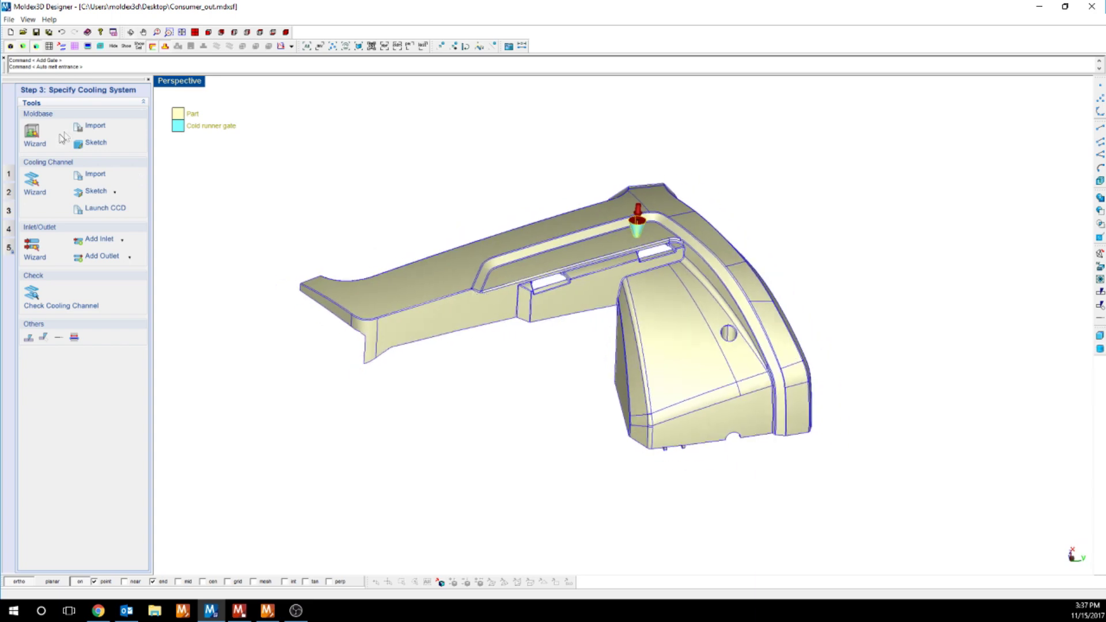
# Create a moldbase around the part with the parting direction along the X axis.
pyautogui.click(37, 134)
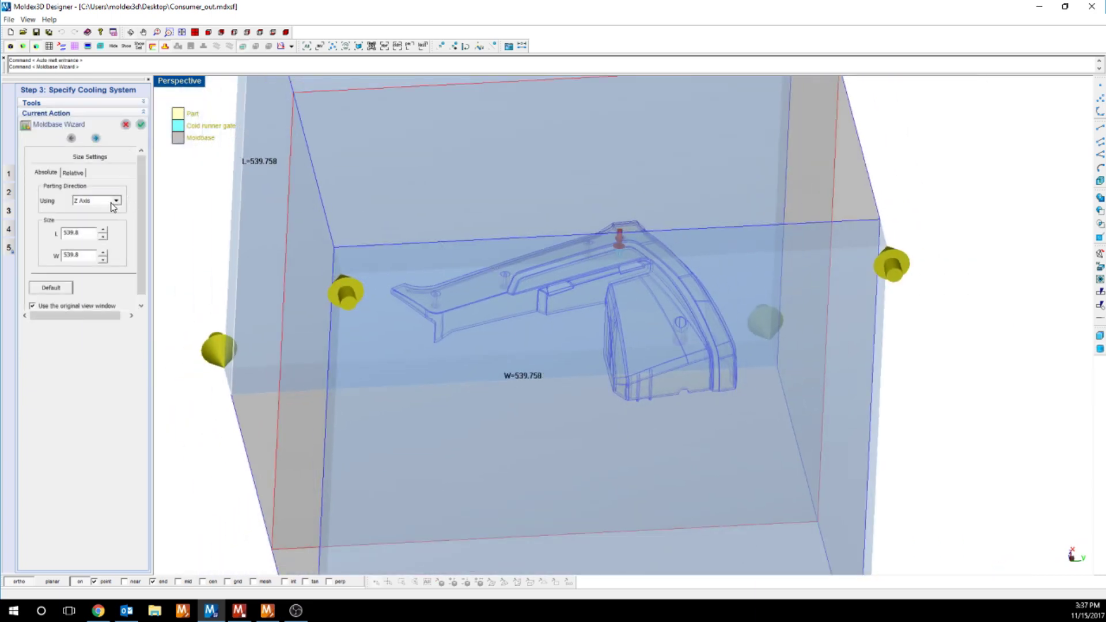
pyautogui.click(113, 201)
pyautogui.click(90, 209)
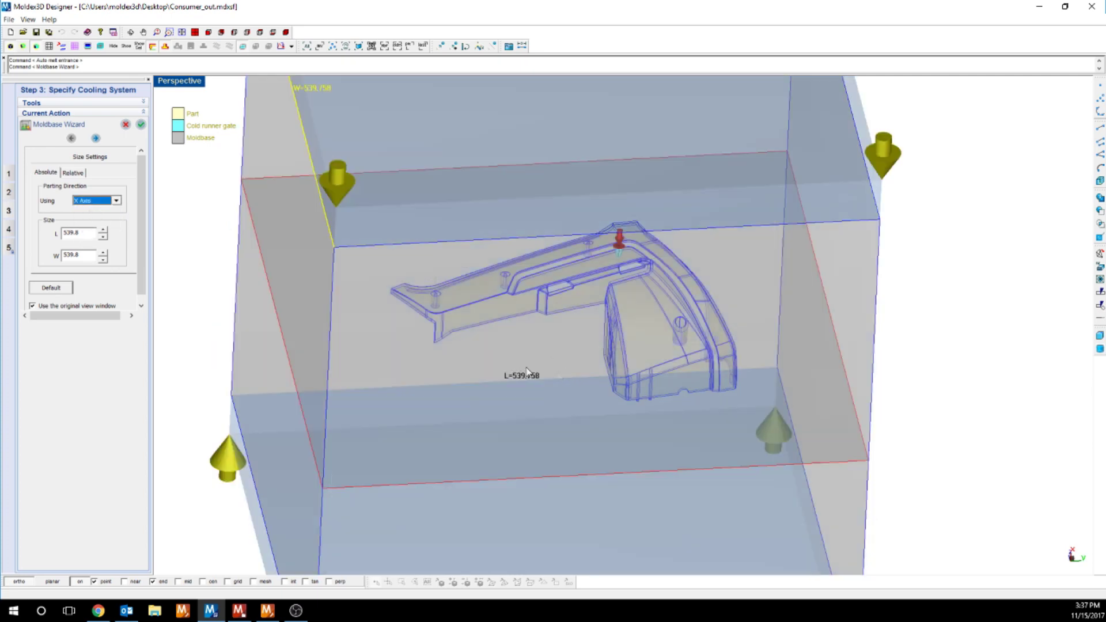
pyautogui.moveTo(496, 312)
pyautogui.mouseDown(button='middle')
pyautogui.moveTo(606, 340)
pyautogui.moveTo(205, 156)
pyautogui.mouseUp(button='middle')
pyautogui.click(139, 127)
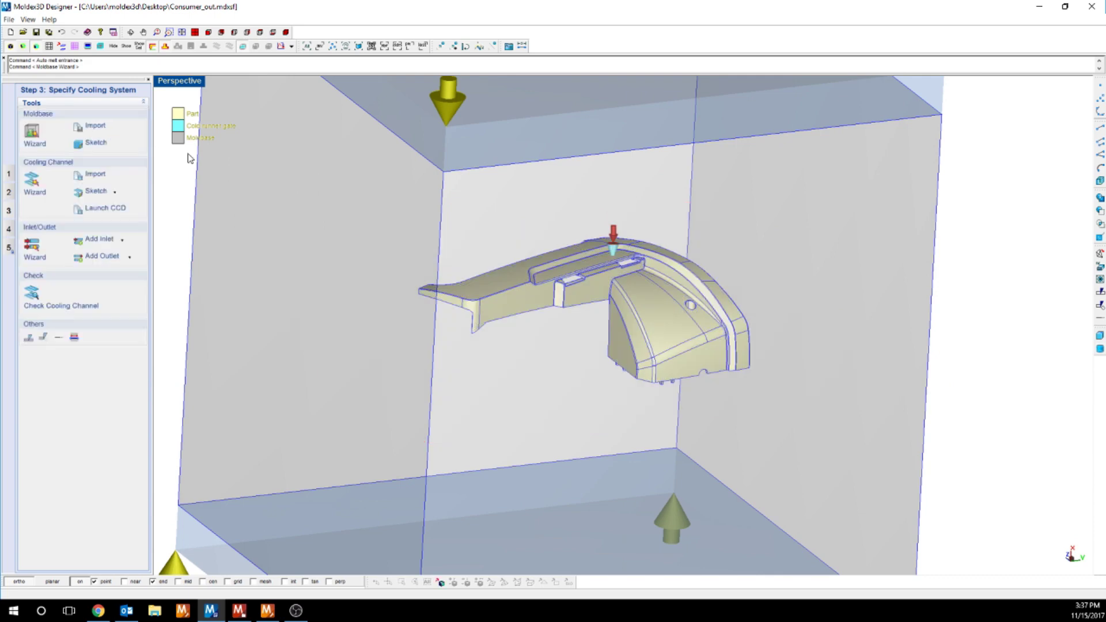
# Lay out cooling channels with diameter 8 and five channels per layer.
pyautogui.click(37, 189)
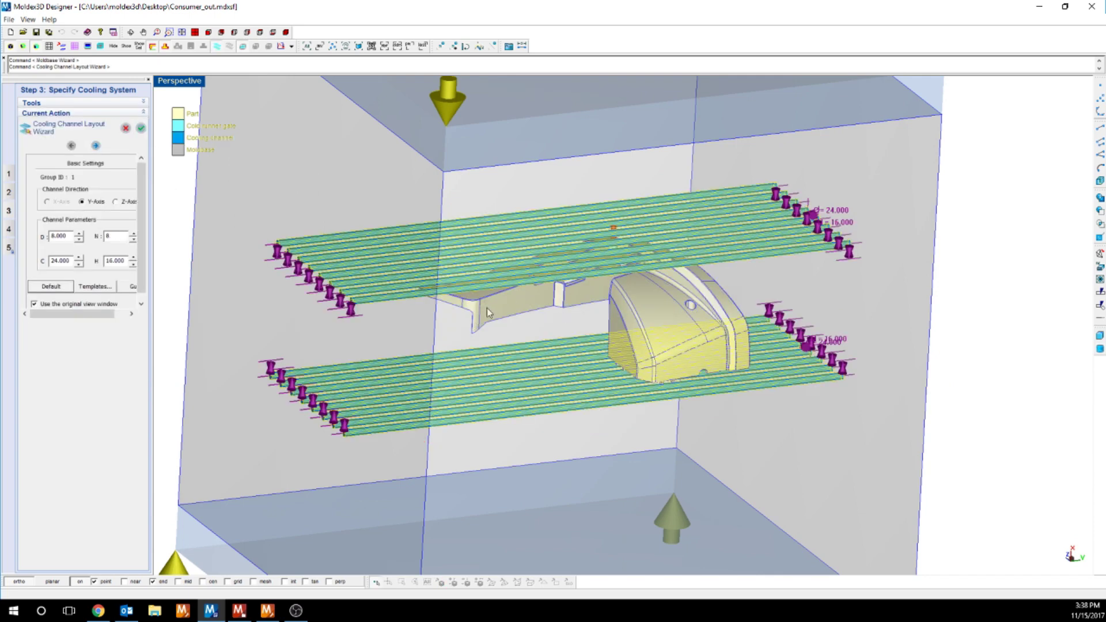
pyautogui.moveTo(486, 308)
pyautogui.mouseDown(button='middle')
pyautogui.moveTo(570, 249)
pyautogui.moveTo(777, 417)
pyautogui.mouseUp(button='middle')
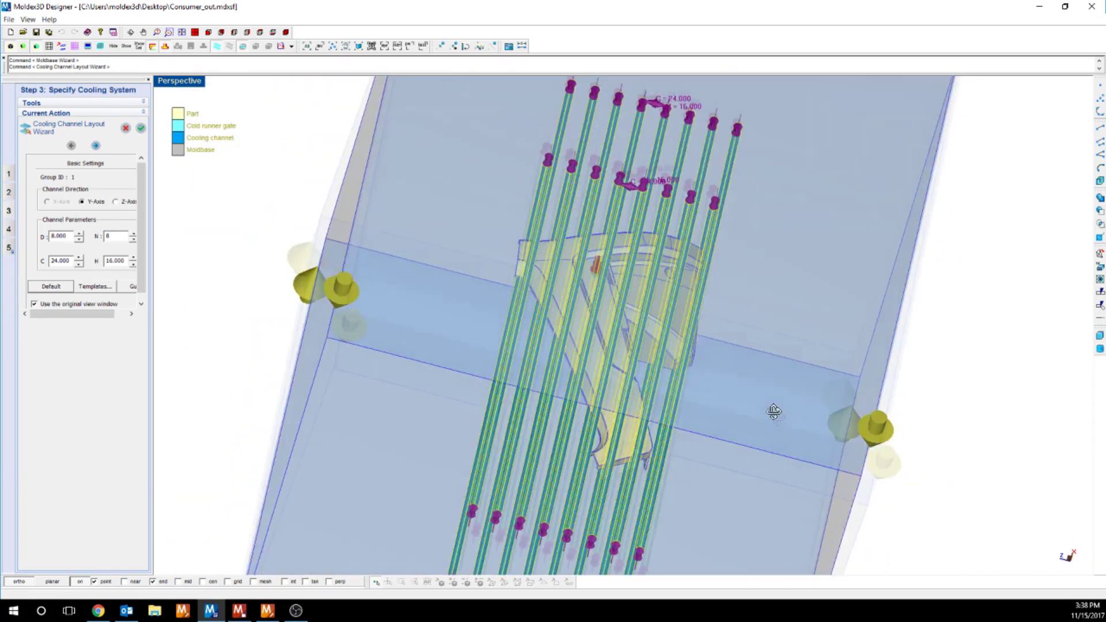
pyautogui.moveTo(777, 417)
pyautogui.mouseDown(button='middle')
pyautogui.moveTo(766, 304)
pyautogui.moveTo(822, 284)
pyautogui.moveTo(603, 253)
pyautogui.moveTo(509, 302)
pyautogui.mouseUp(button='middle')
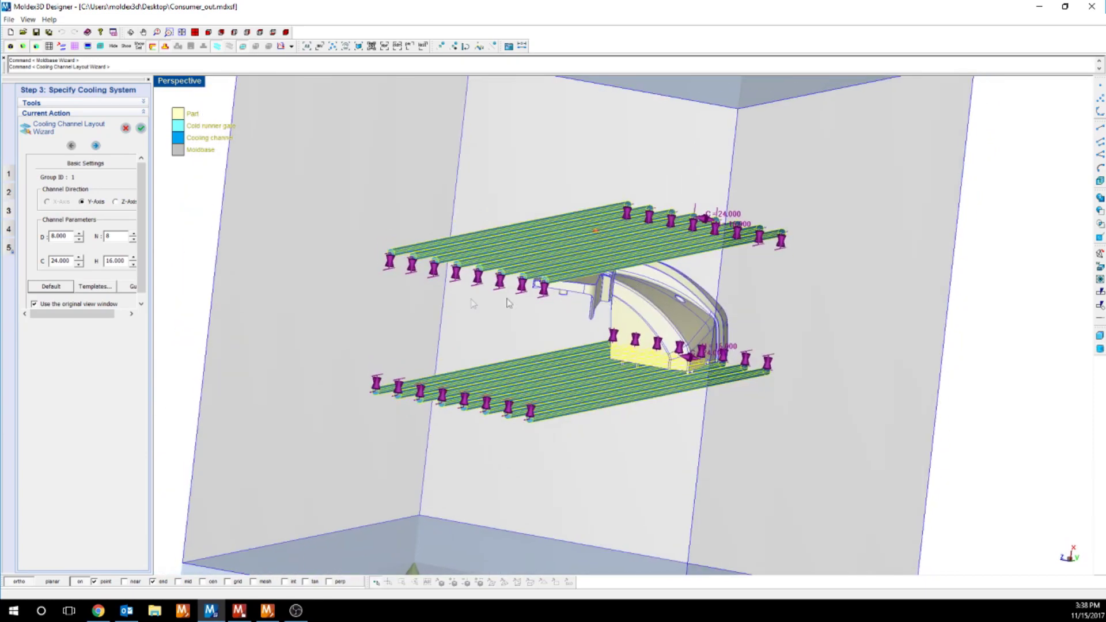
pyautogui.moveTo(328, 291); pyautogui.dragTo(513, 346, button='middle')
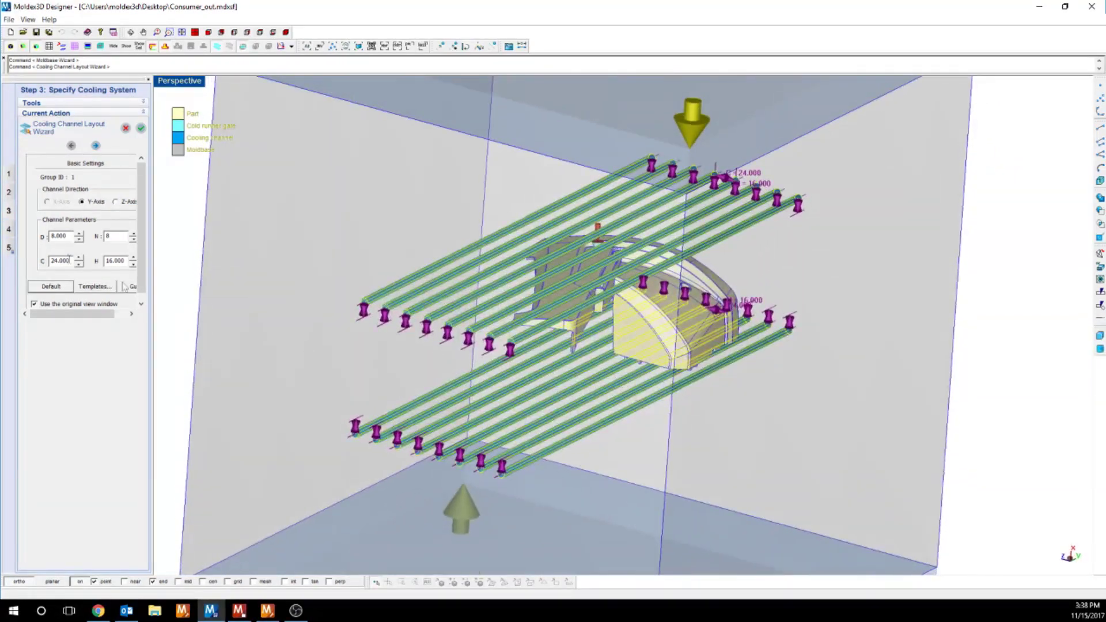
pyautogui.click(79, 233)
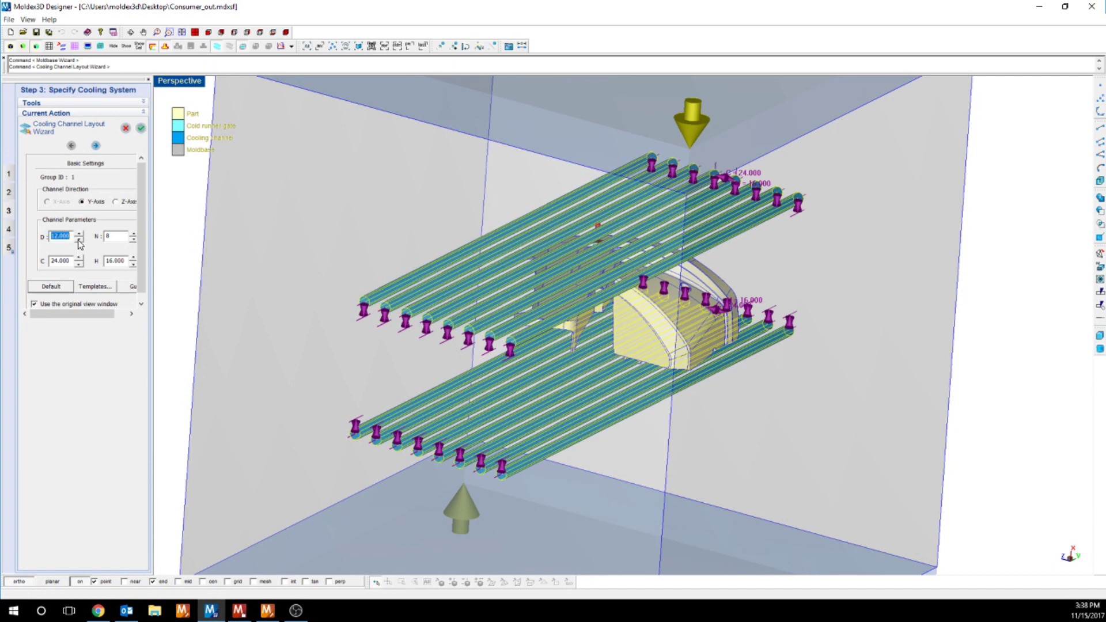
pyautogui.click(79, 240)
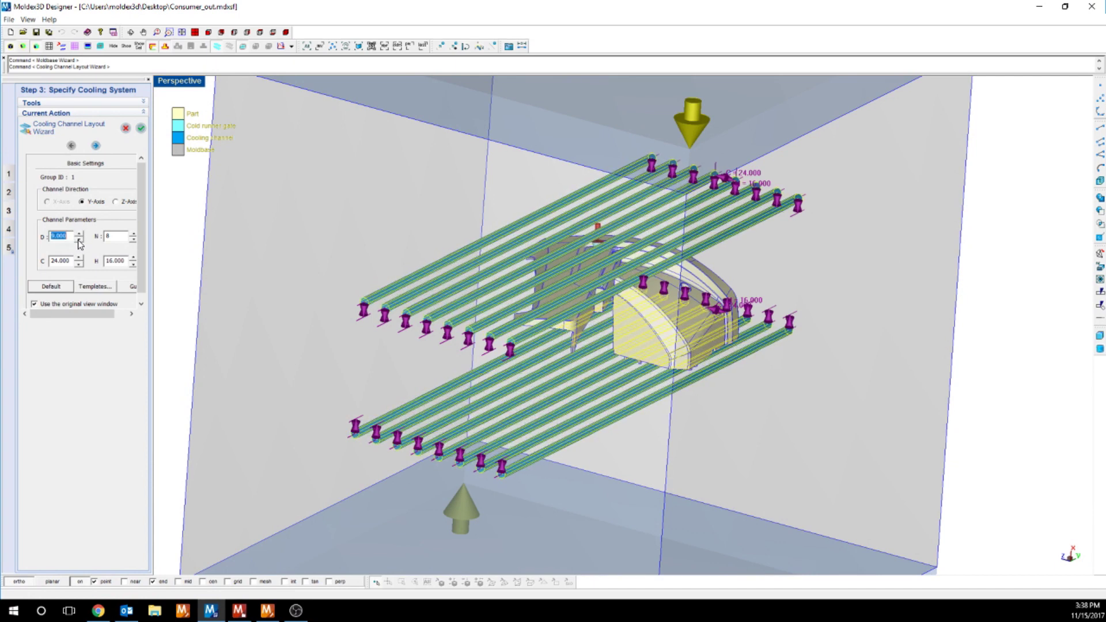
pyautogui.click(133, 240)
pyautogui.click(133, 242)
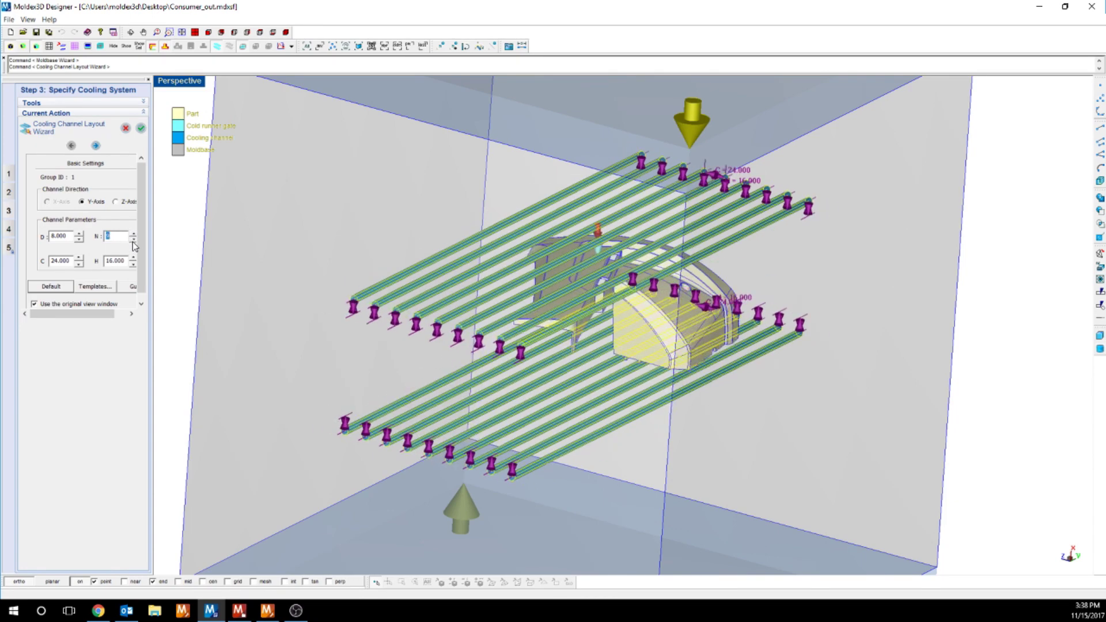
pyautogui.click(133, 241)
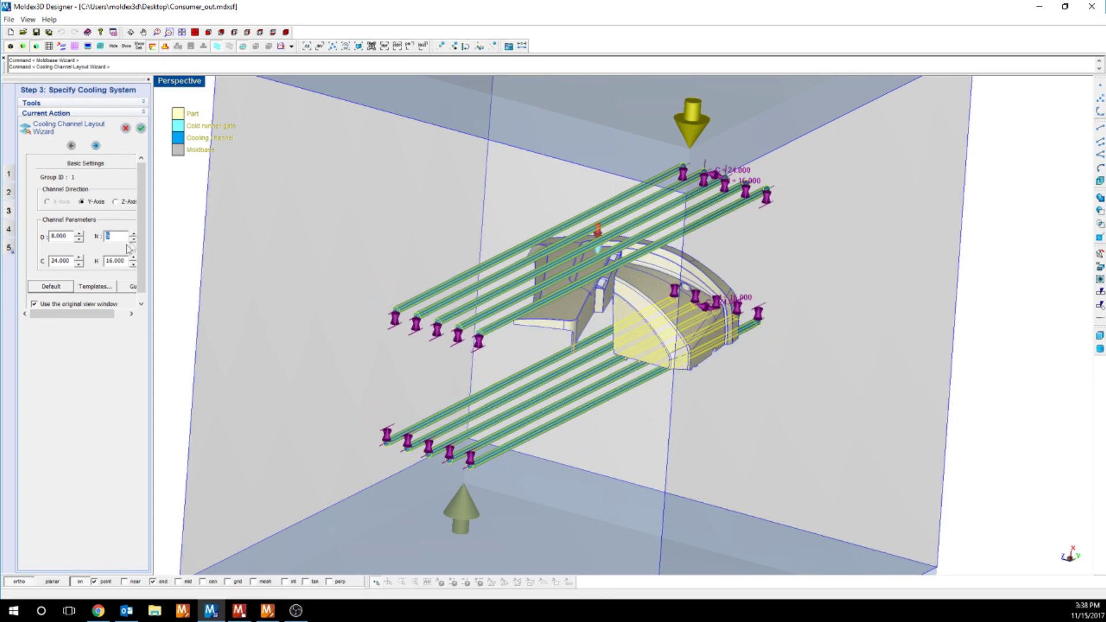
# Set channel spacing to 65 and distance H to 20, then create the channels.
pyautogui.click(79, 258)
pyautogui.click(79, 258)
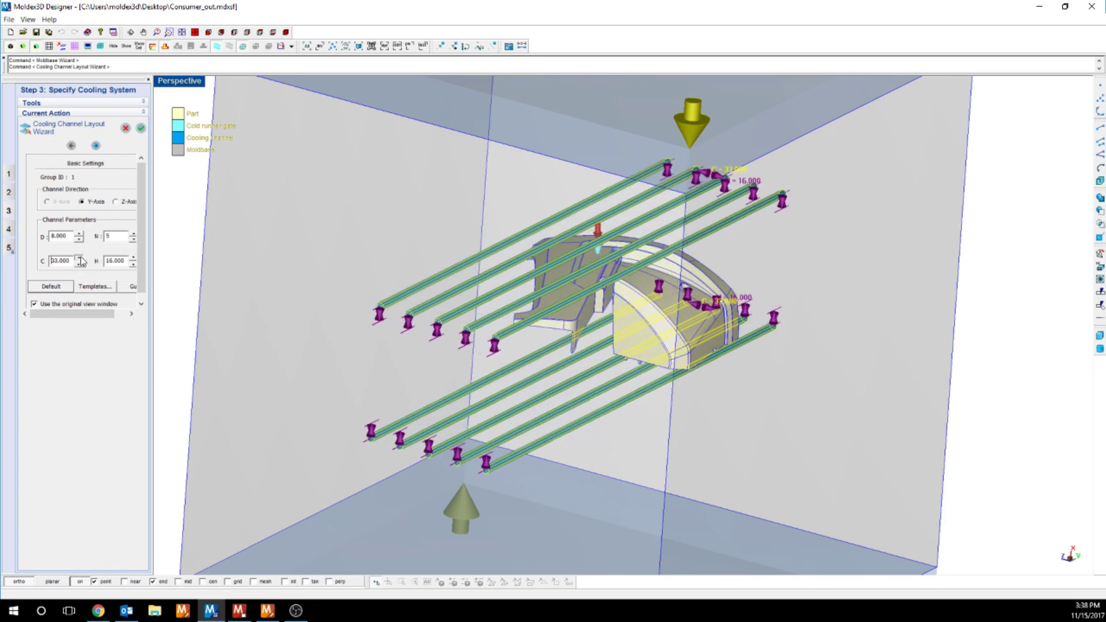
pyautogui.click(79, 258)
pyautogui.click(79, 257)
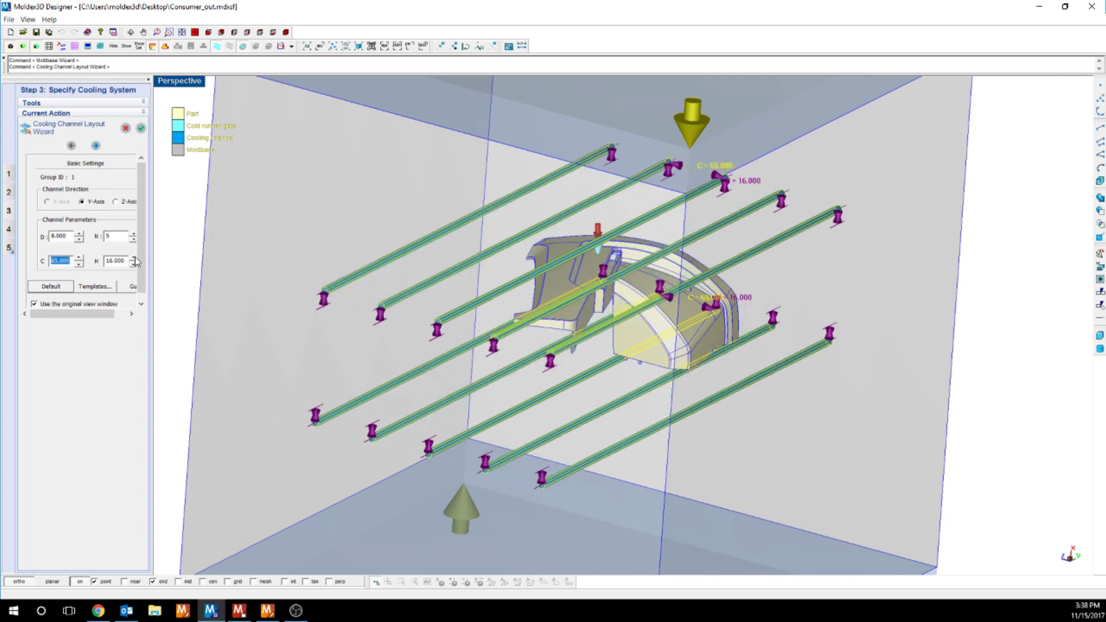
pyautogui.click(133, 264)
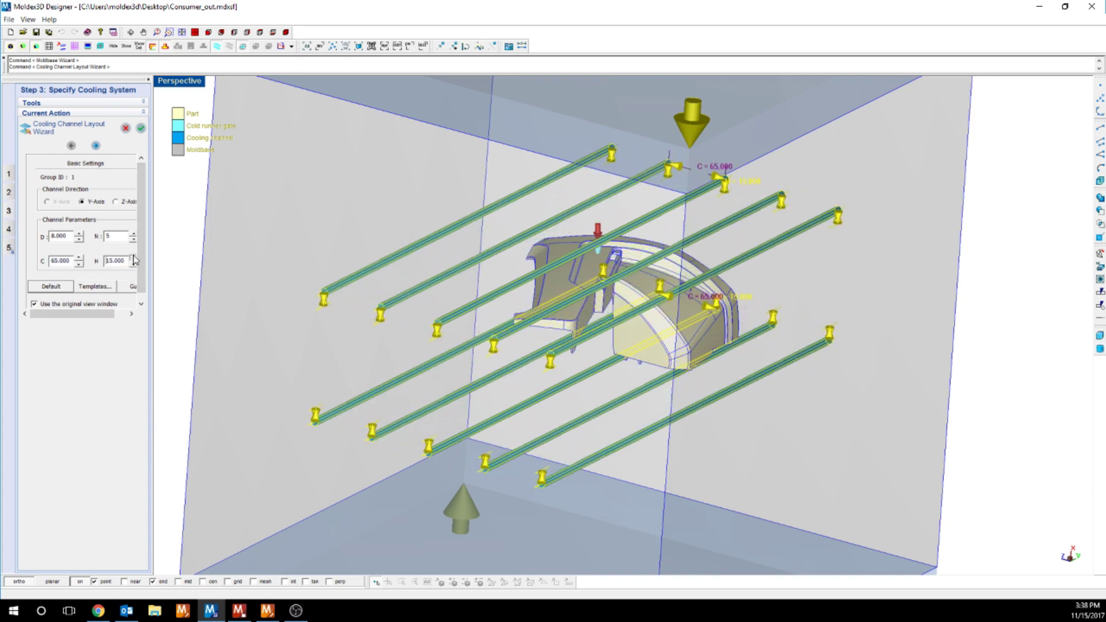
pyautogui.click(134, 257)
pyautogui.click(133, 258)
pyautogui.moveTo(460, 346)
pyautogui.mouseDown(button='middle')
pyautogui.moveTo(506, 330)
pyautogui.moveTo(461, 323)
pyautogui.mouseUp(button='middle')
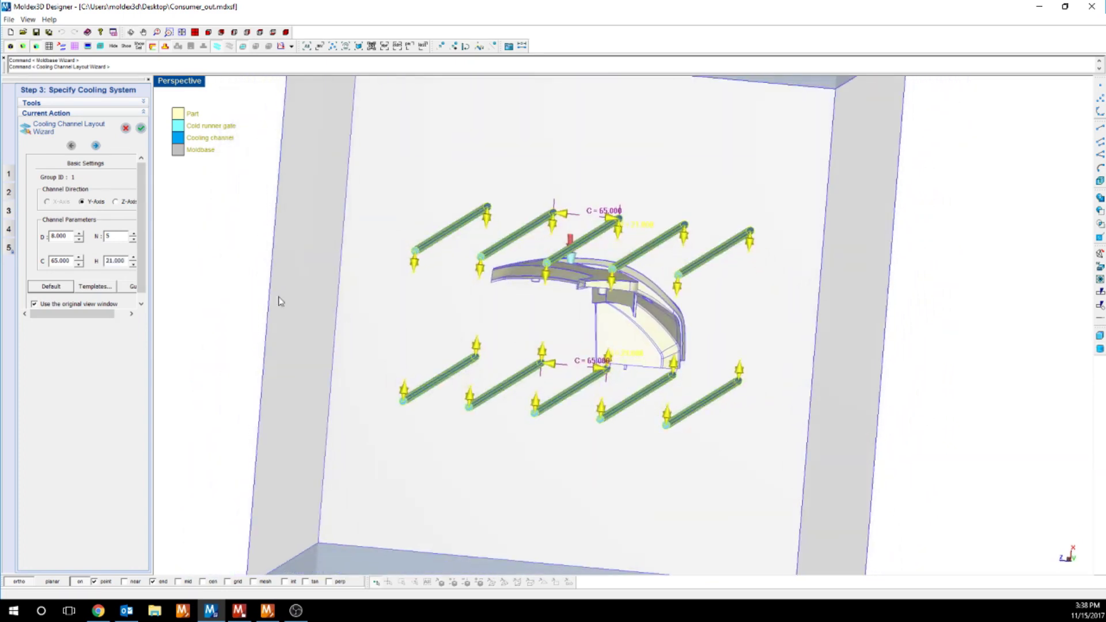
pyautogui.click(134, 264)
pyautogui.click(133, 265)
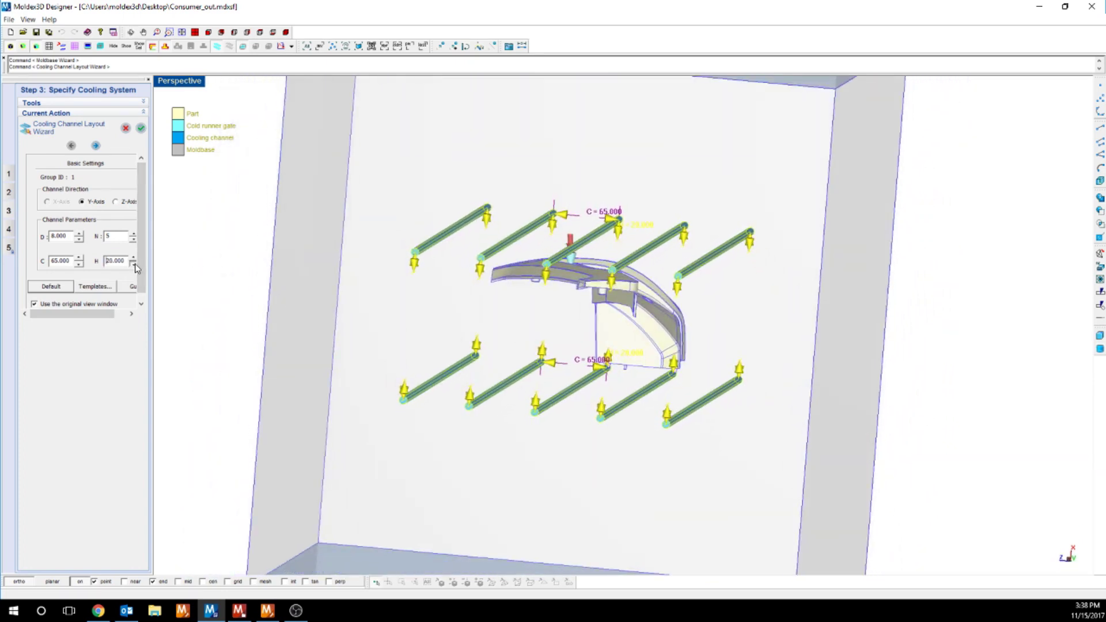
pyautogui.click(139, 129)
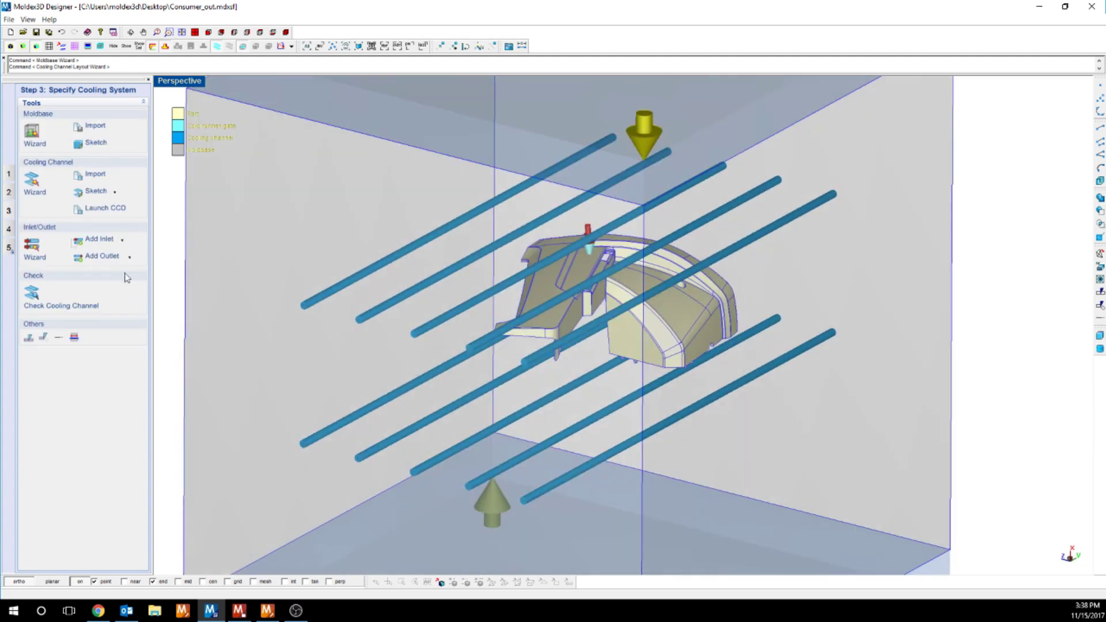
# Add coolant entrances and exits to every channel end and run the cooling check.
pyautogui.click(30, 237)
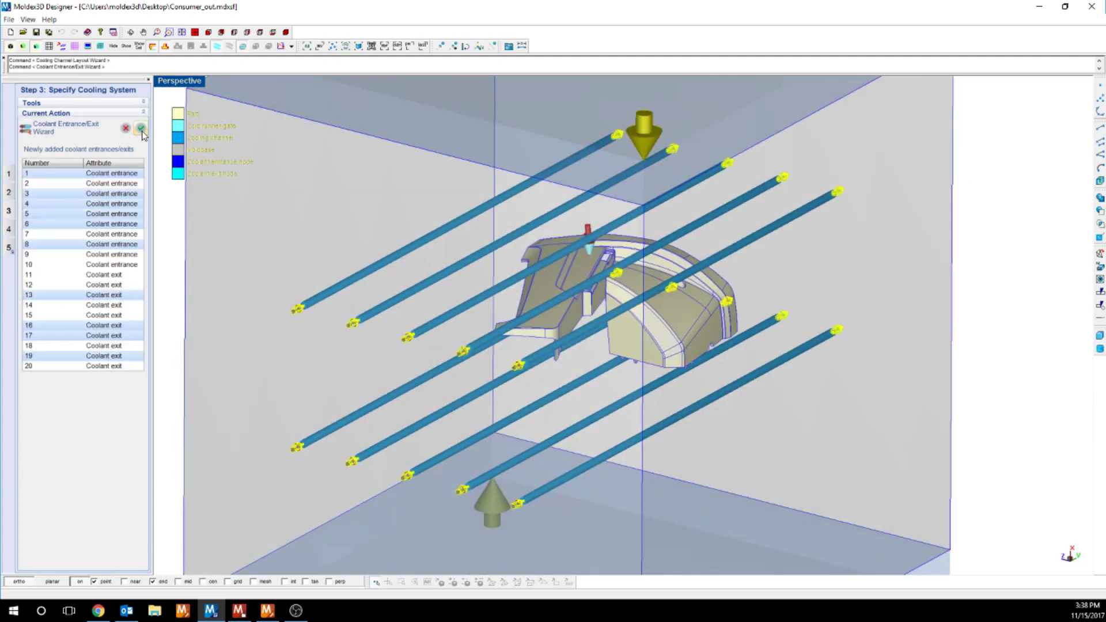
pyautogui.click(65, 308)
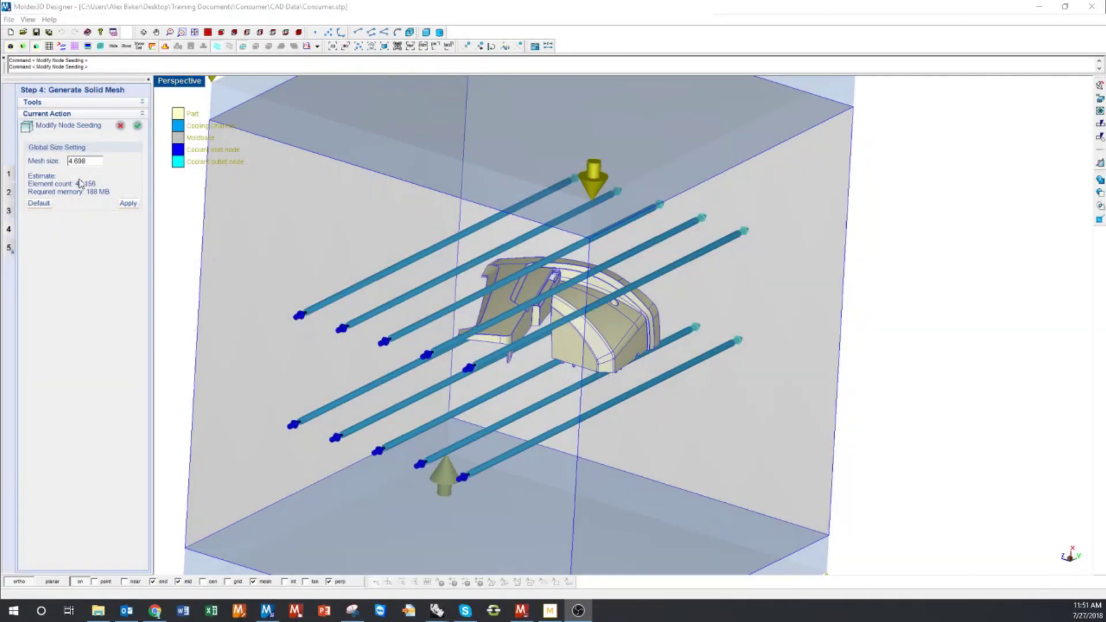
# Apply node seeding at mesh size 4.698, inspect the seeded part edges, and finish seeding.
pyautogui.moveTo(98, 161); pyautogui.dragTo(37, 160)
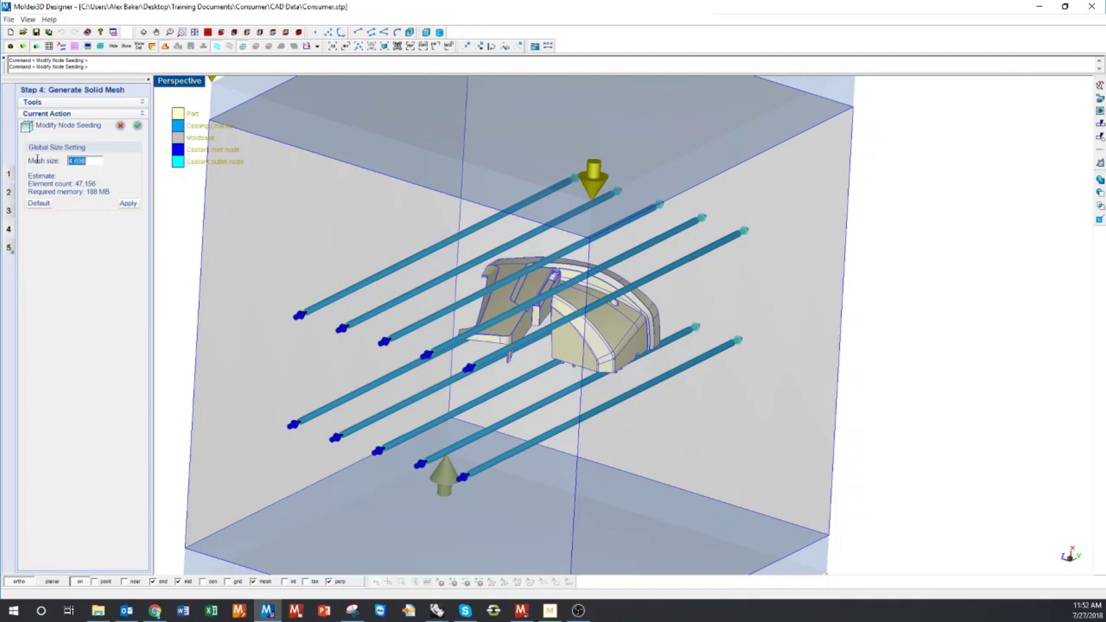
pyautogui.click(101, 162)
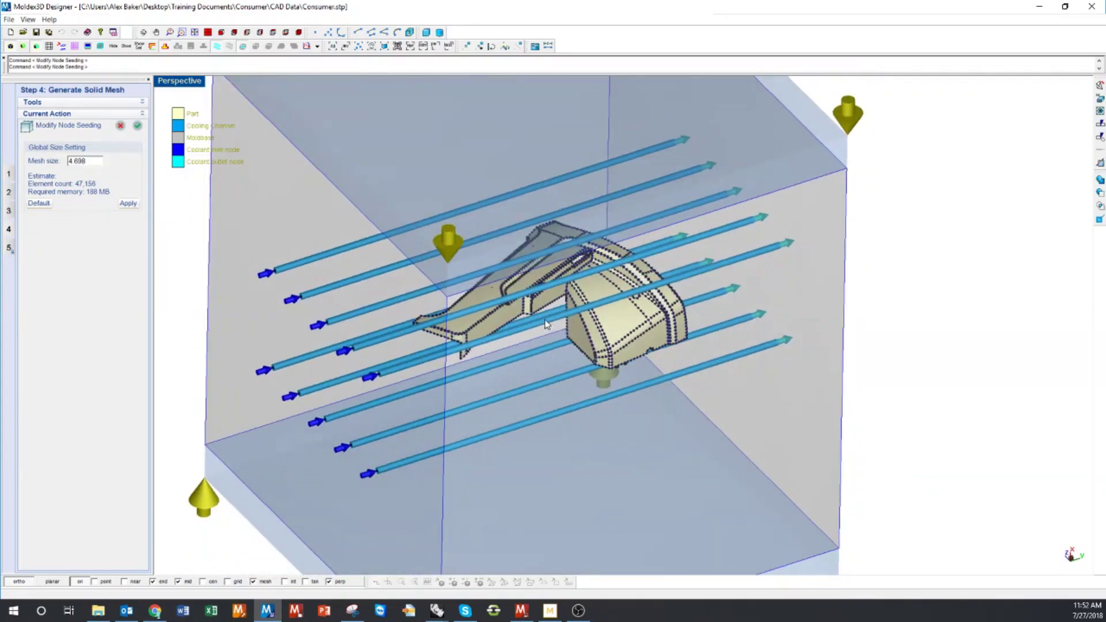
pyautogui.scroll(3, 548, 324)
pyautogui.scroll(3, 461, 317)
pyautogui.scroll(3, 463, 314)
pyautogui.scroll(1, 464, 310)
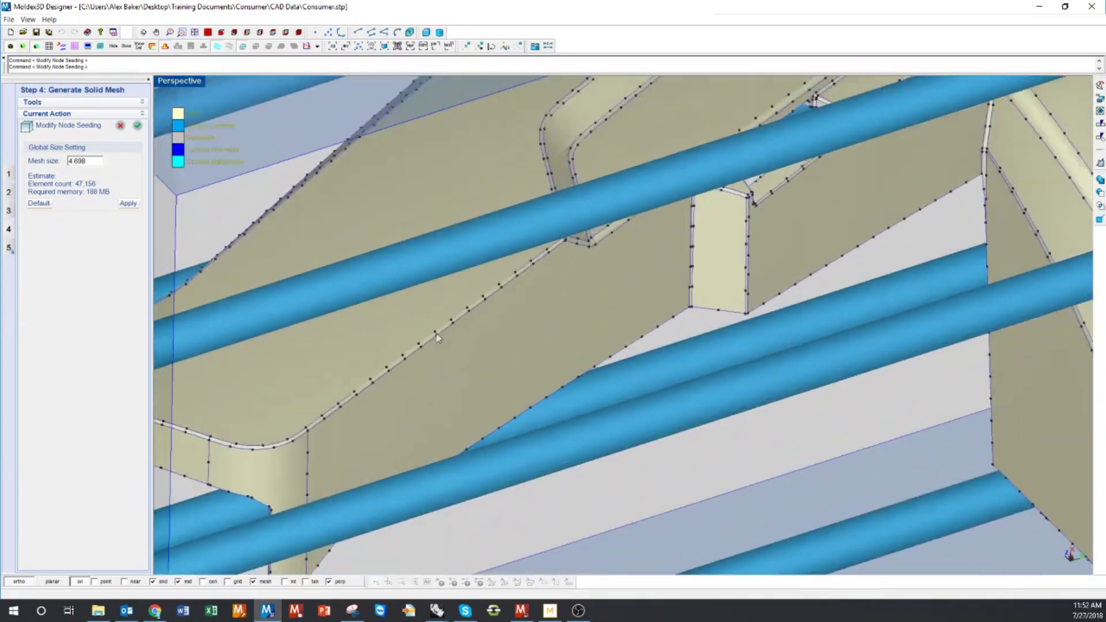
pyautogui.scroll(-5, 444, 331)
pyautogui.moveTo(422, 352)
pyautogui.mouseDown(button='middle')
pyautogui.moveTo(436, 306)
pyautogui.moveTo(426, 323)
pyautogui.moveTo(490, 269)
pyautogui.moveTo(531, 355)
pyautogui.mouseUp(button='middle')
pyautogui.scroll(-2, 423, 325)
pyautogui.scroll(-2, 420, 329)
pyautogui.scroll(-2, 420, 332)
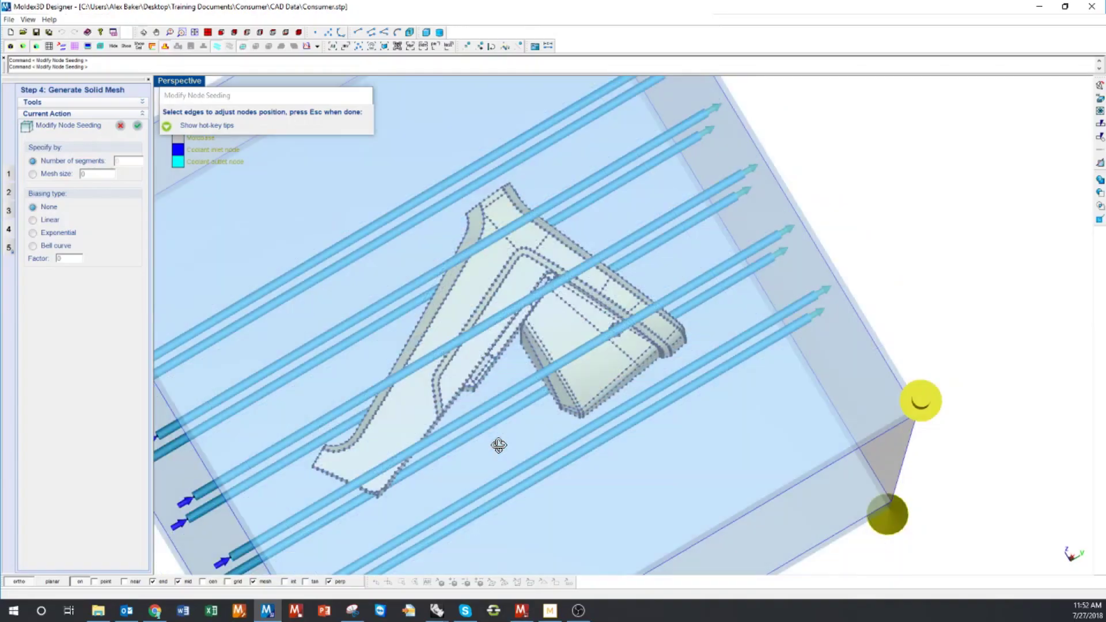
pyautogui.moveTo(467, 307)
pyautogui.mouseDown(button='middle')
pyautogui.moveTo(541, 153)
pyautogui.moveTo(501, 334)
pyautogui.moveTo(509, 459)
pyautogui.mouseUp(button='middle')
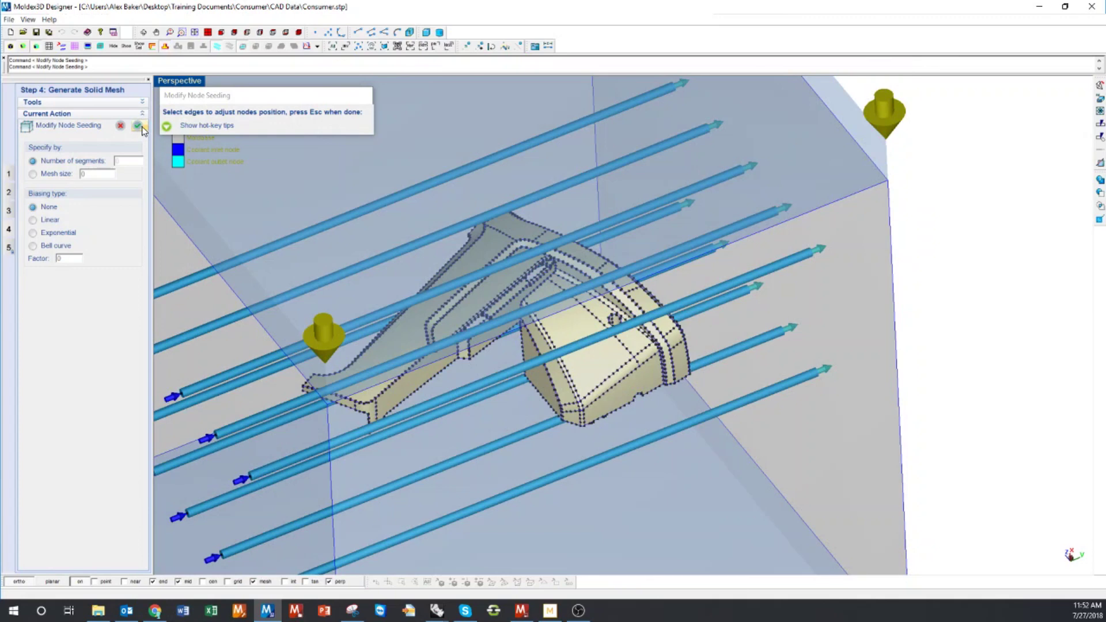
pyautogui.click(141, 127)
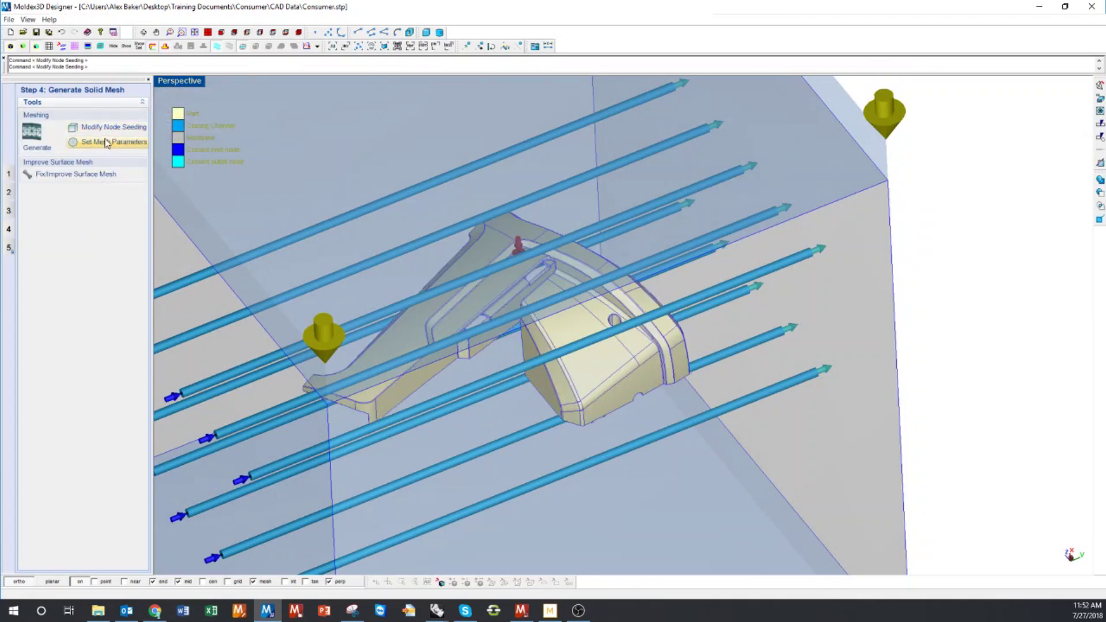
# Open BLM parameters: five layers, offset ratio 3, five-inner/outer runner template.
pyautogui.click(109, 142)
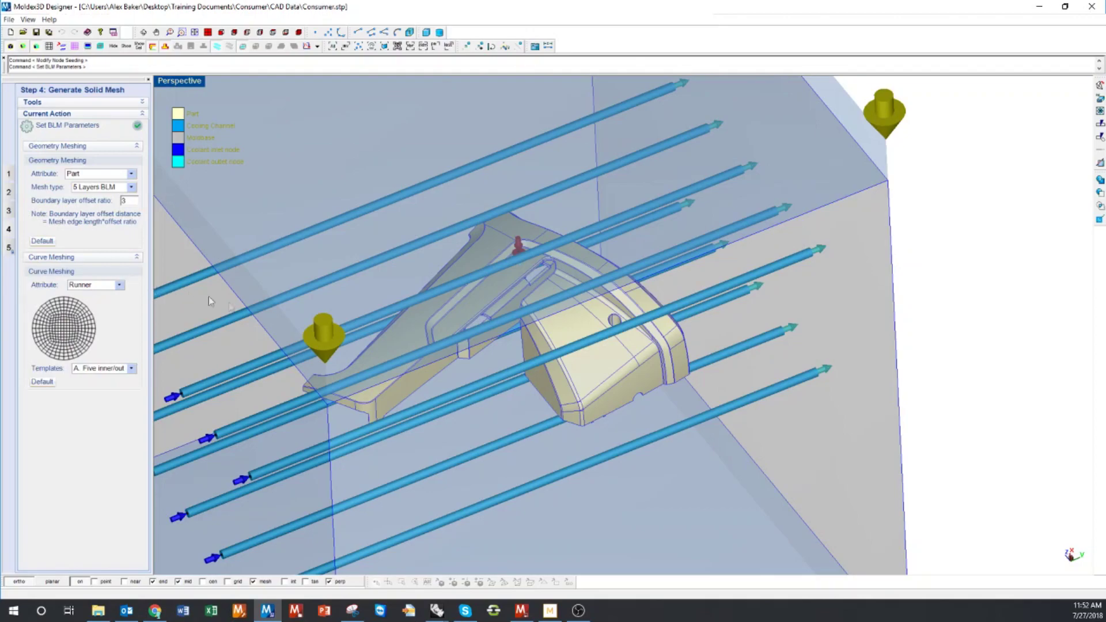
pyautogui.moveTo(208, 297)
pyautogui.mouseDown(button='middle')
pyautogui.moveTo(447, 236)
pyautogui.moveTo(509, 146)
pyautogui.moveTo(355, 346)
pyautogui.mouseUp(button='middle')
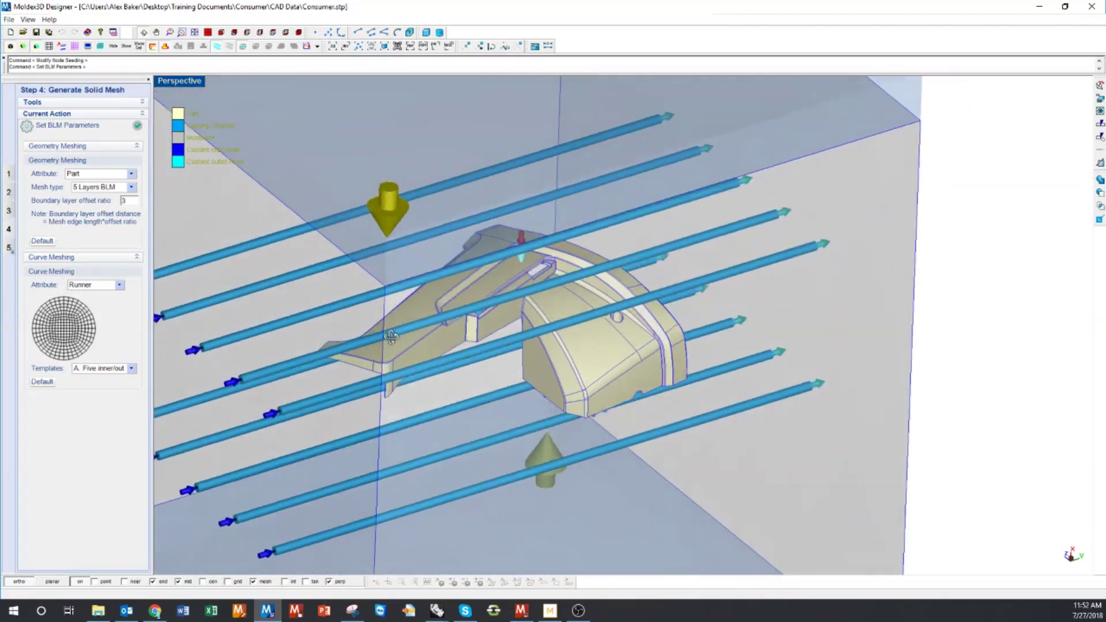
pyautogui.moveTo(355, 346); pyautogui.dragTo(384, 344, button='middle')
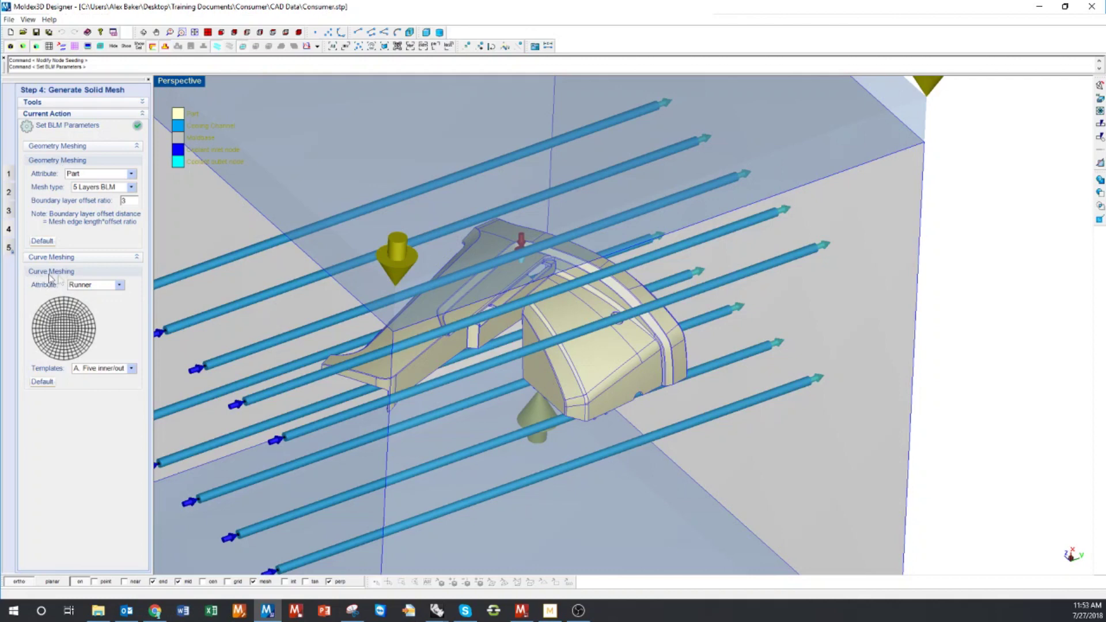
pyautogui.moveTo(438, 352); pyautogui.dragTo(233, 273, button='middle')
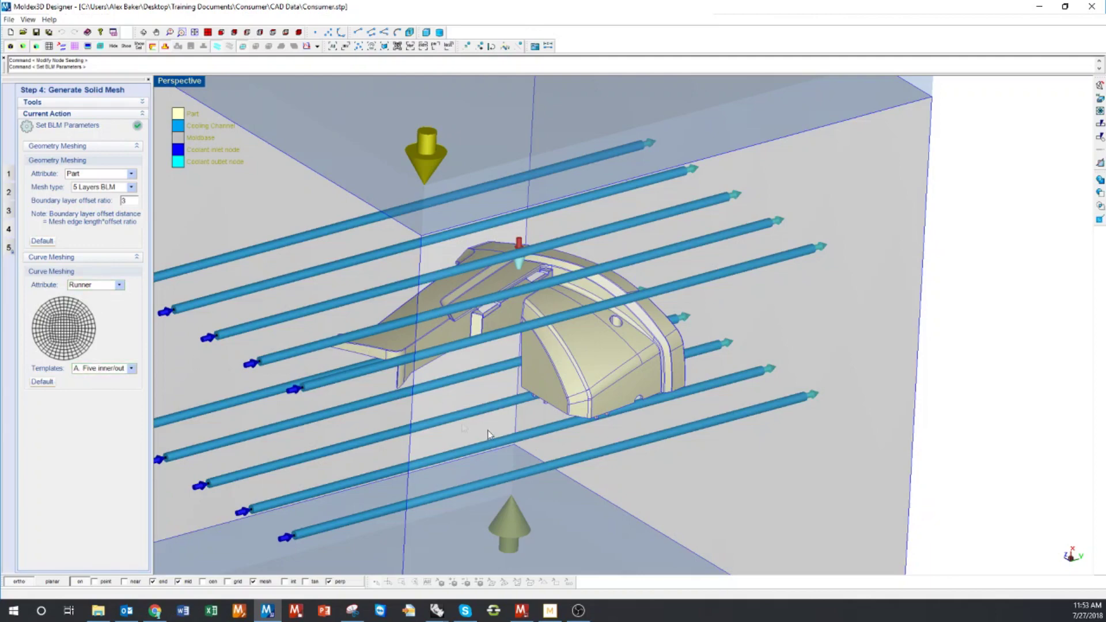
pyautogui.moveTo(488, 434)
pyautogui.mouseDown(button='middle')
pyautogui.moveTo(507, 356)
pyautogui.moveTo(459, 402)
pyautogui.mouseUp(button='middle')
# Zoom and orbit to inspect the gate cone and view the mold from above.
pyautogui.scroll(5, 516, 266)
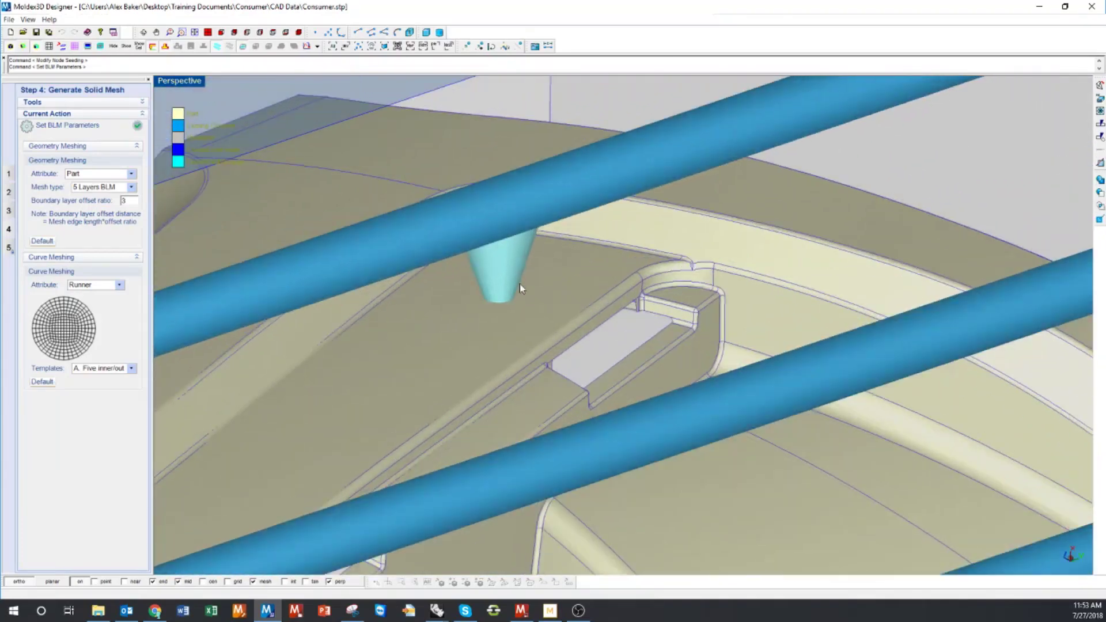
pyautogui.moveTo(516, 263); pyautogui.dragTo(518, 276, button='middle')
pyautogui.scroll(3, 551, 261)
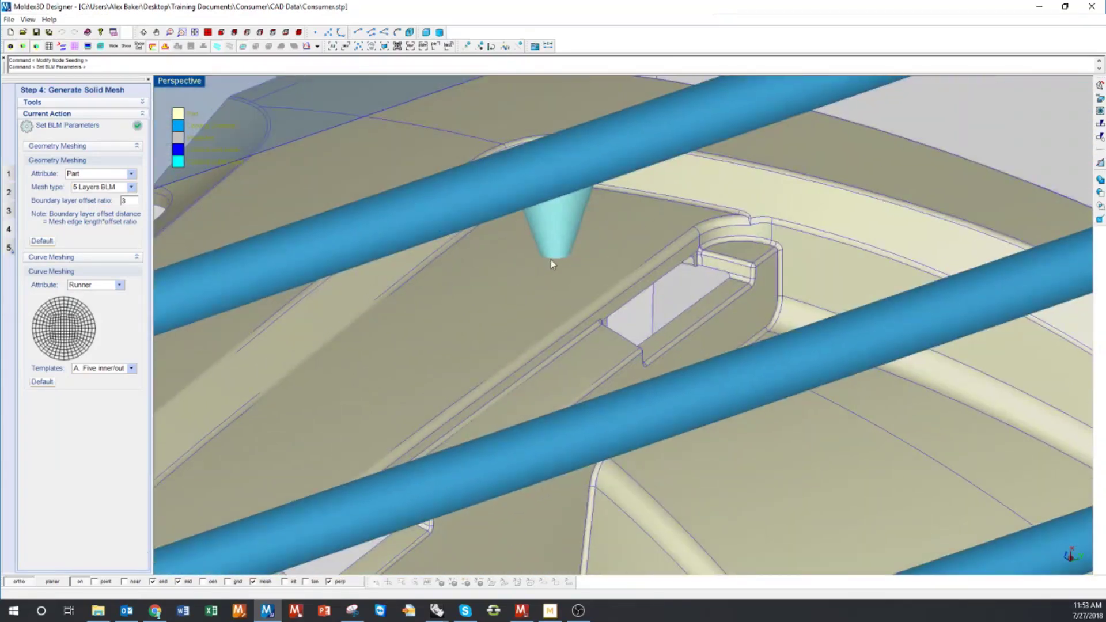
pyautogui.scroll(-3, 463, 265)
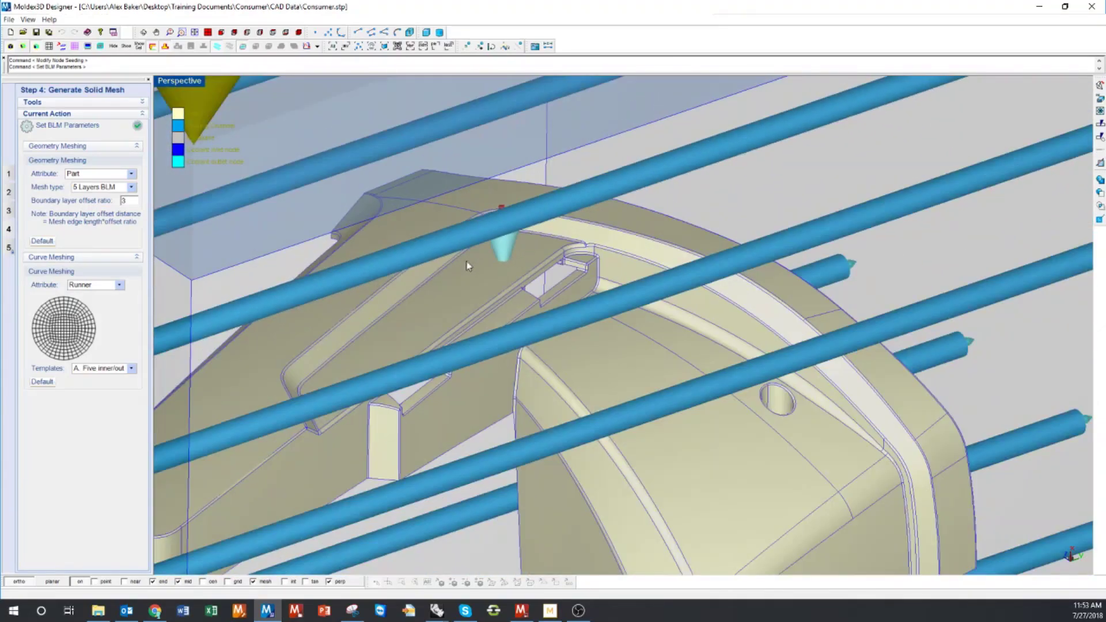
pyautogui.scroll(-4, 464, 262)
pyautogui.moveTo(405, 343)
pyautogui.mouseDown(button='middle')
pyautogui.moveTo(502, 325)
pyautogui.moveTo(466, 327)
pyautogui.mouseUp(button='middle')
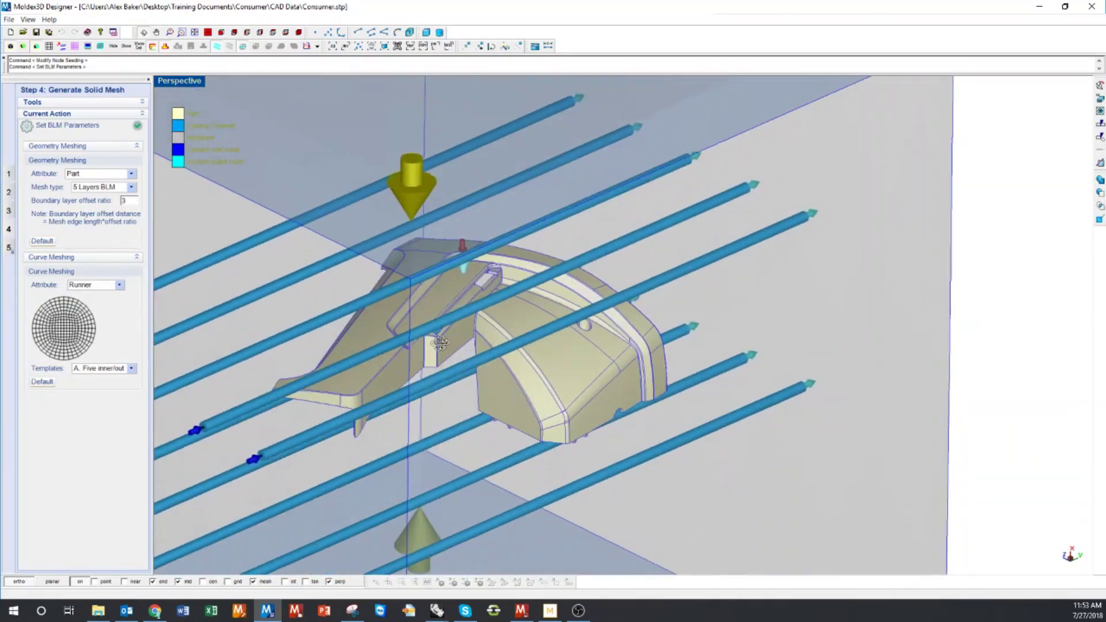
pyautogui.moveTo(466, 327); pyautogui.dragTo(434, 322, button='middle')
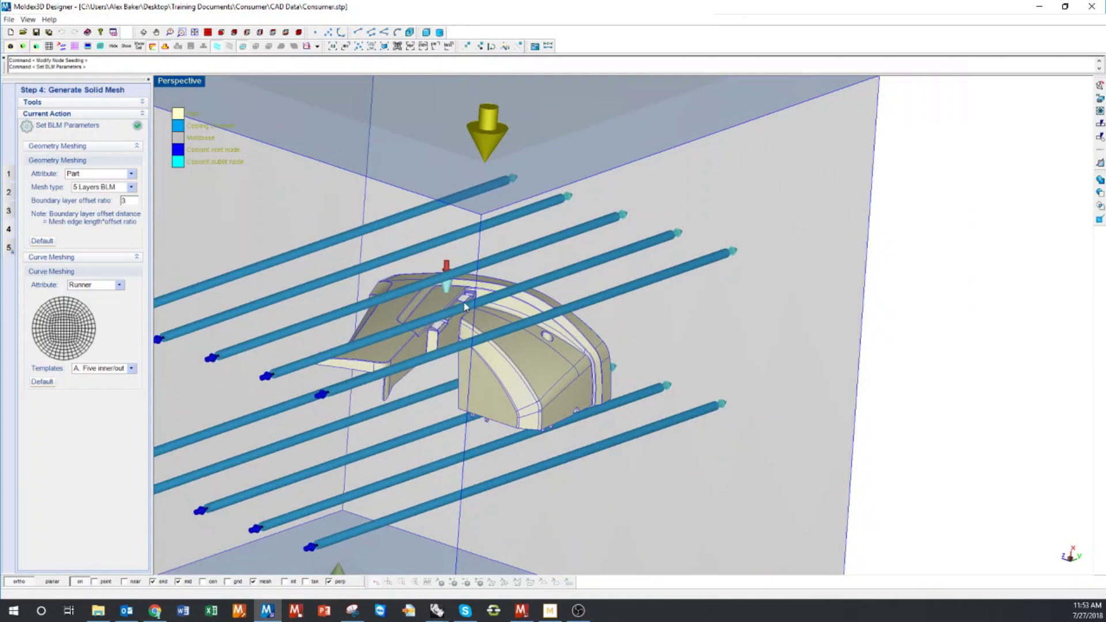
pyautogui.moveTo(310, 330); pyautogui.dragTo(196, 324, button='middle')
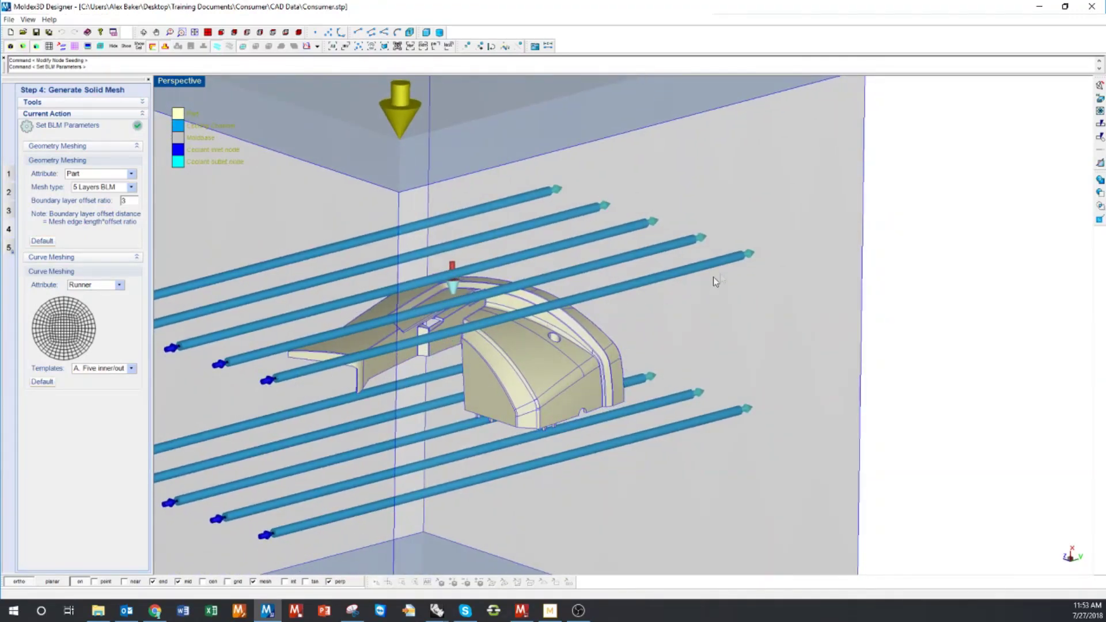
pyautogui.moveTo(402, 385); pyautogui.dragTo(385, 403, button='middle')
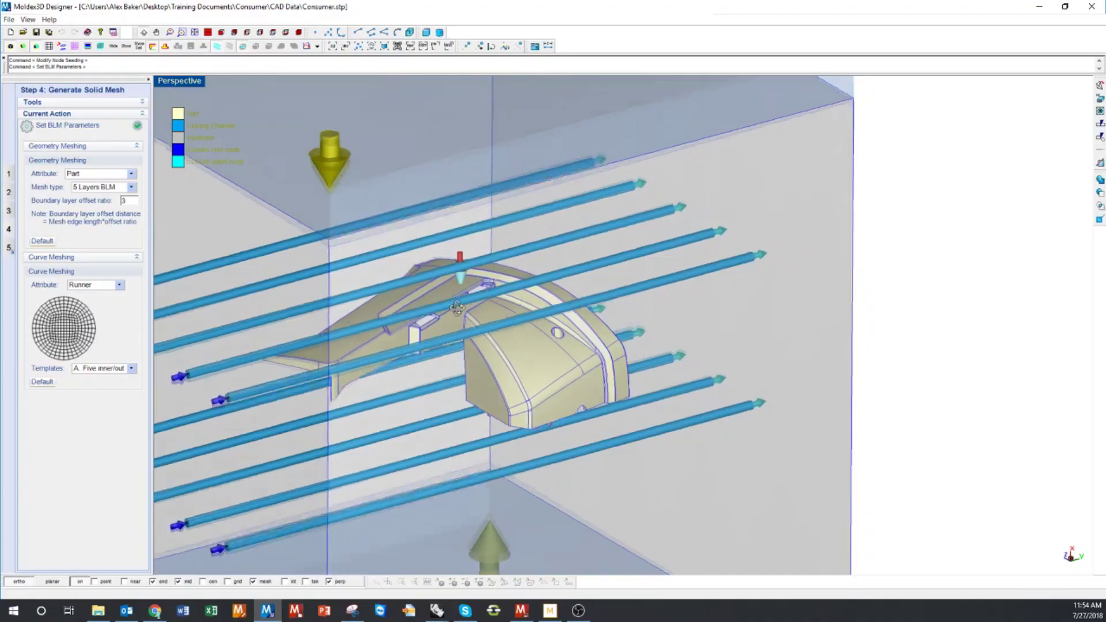
pyautogui.moveTo(394, 302); pyautogui.dragTo(439, 294, button='middle')
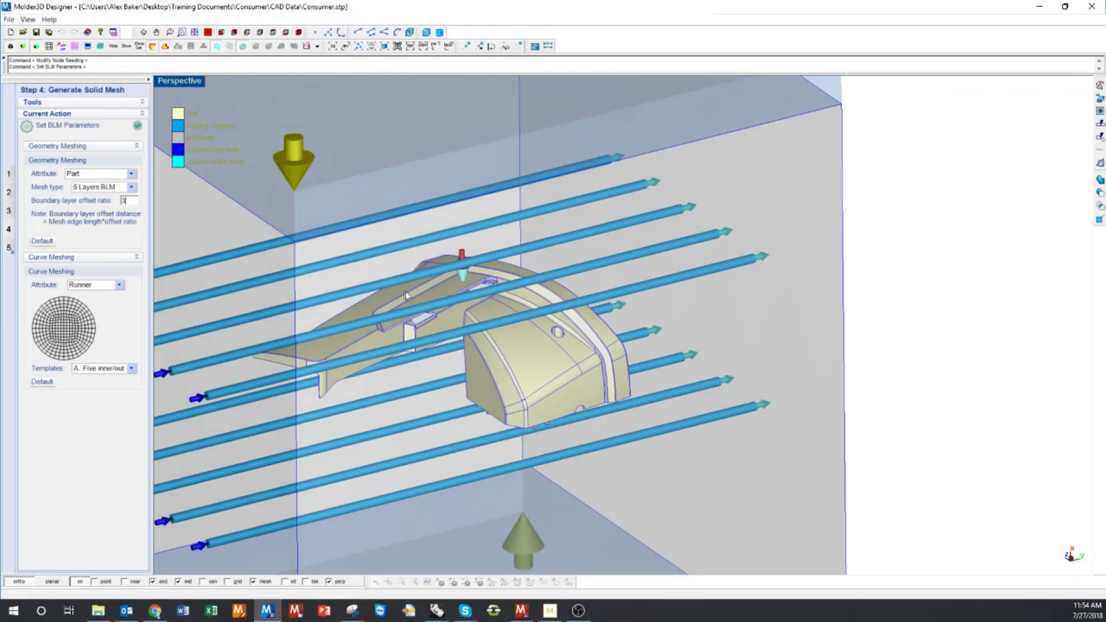
pyautogui.moveTo(405, 292)
pyautogui.mouseDown(button='middle')
pyautogui.moveTo(416, 303)
pyautogui.moveTo(403, 297)
pyautogui.mouseUp(button='middle')
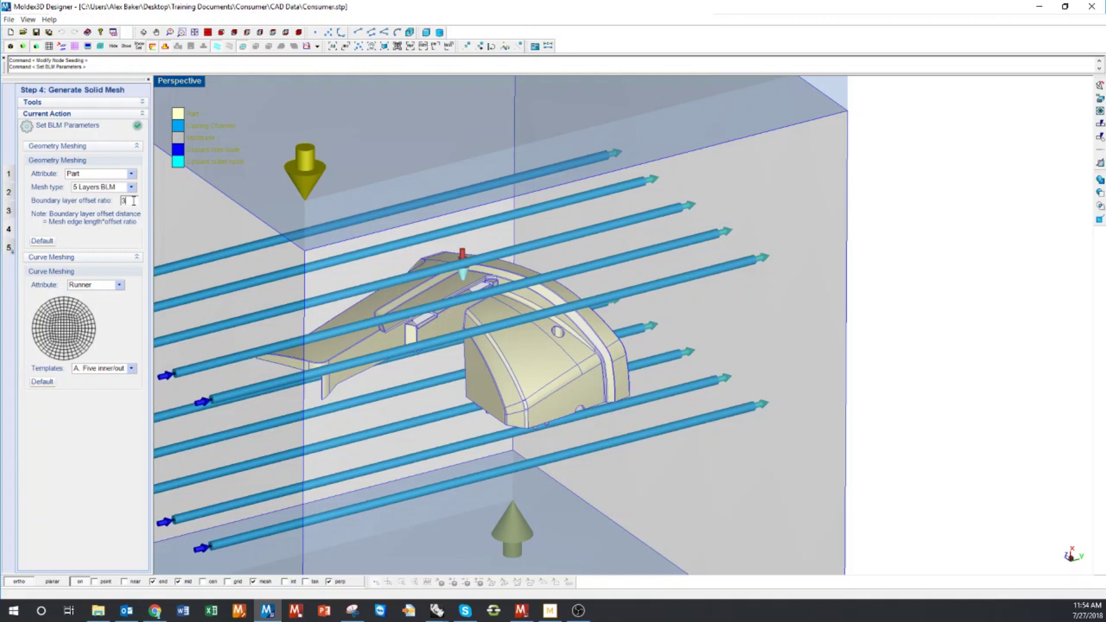
pyautogui.moveTo(354, 280); pyautogui.dragTo(420, 331, button='middle')
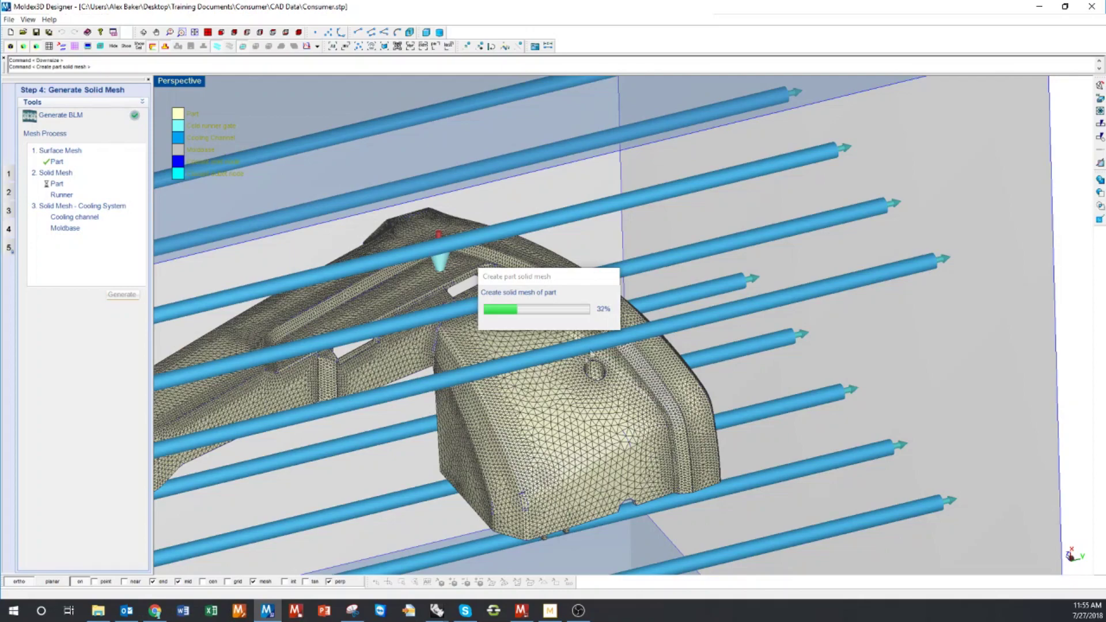
# Rotate and zoom around the part and channels while the part's boundary-layer solid mesh generates.
pyautogui.moveTo(400, 484)
pyautogui.mouseDown(button='middle')
pyautogui.moveTo(390, 462)
pyautogui.moveTo(403, 301)
pyautogui.moveTo(380, 501)
pyautogui.moveTo(385, 488)
pyautogui.mouseUp(button='middle')
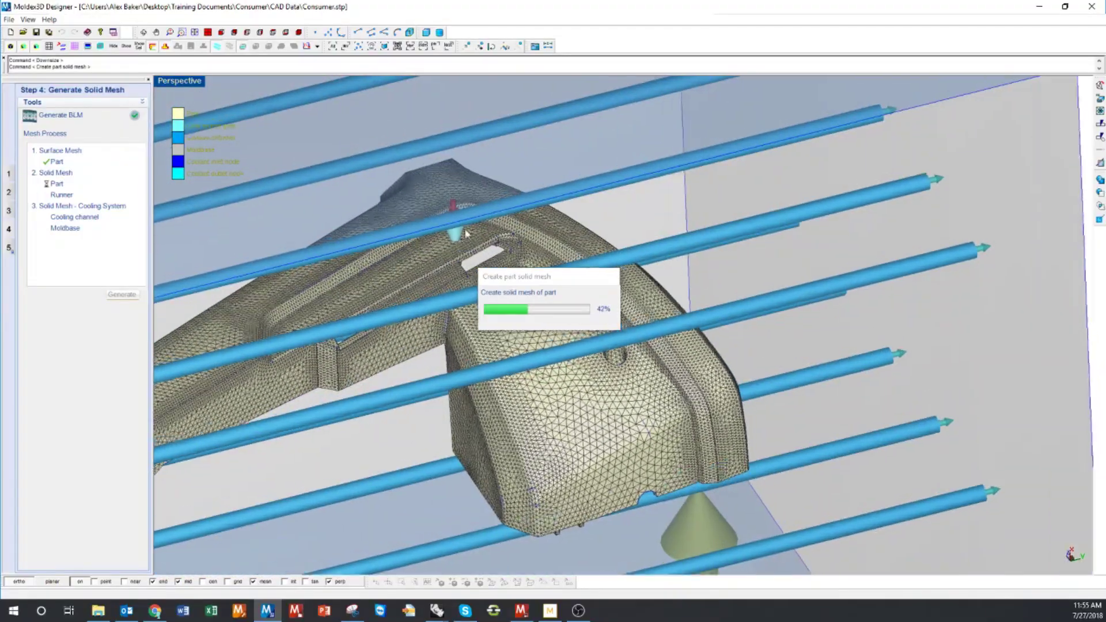
pyautogui.scroll(2, 432, 288)
pyautogui.scroll(2, 490, 265)
pyautogui.scroll(2, 523, 255)
pyautogui.scroll(1, 523, 254)
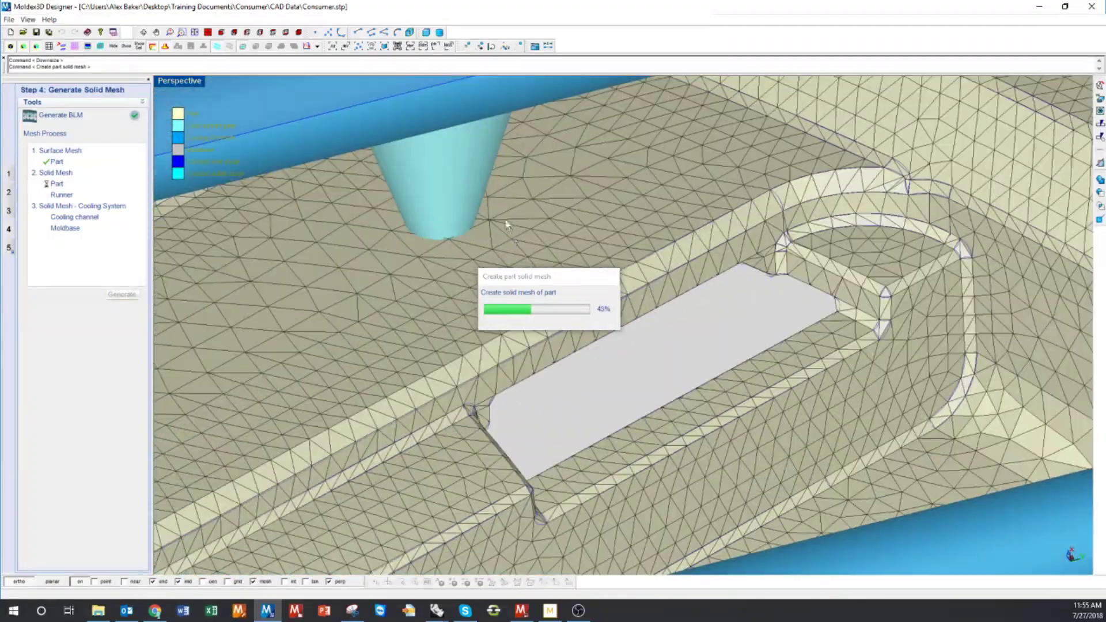
pyautogui.scroll(-1, 512, 235)
pyautogui.scroll(-2, 507, 254)
pyautogui.scroll(-2, 503, 277)
pyautogui.scroll(-2, 503, 277)
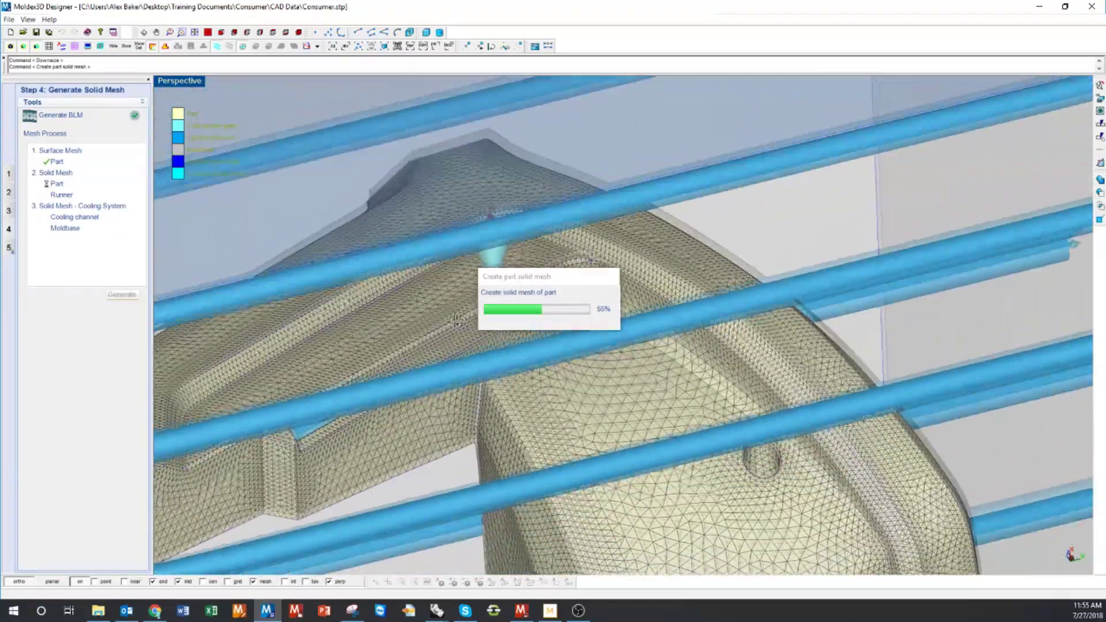
pyautogui.moveTo(503, 277); pyautogui.dragTo(464, 299, button='middle')
pyautogui.scroll(-2, 463, 296)
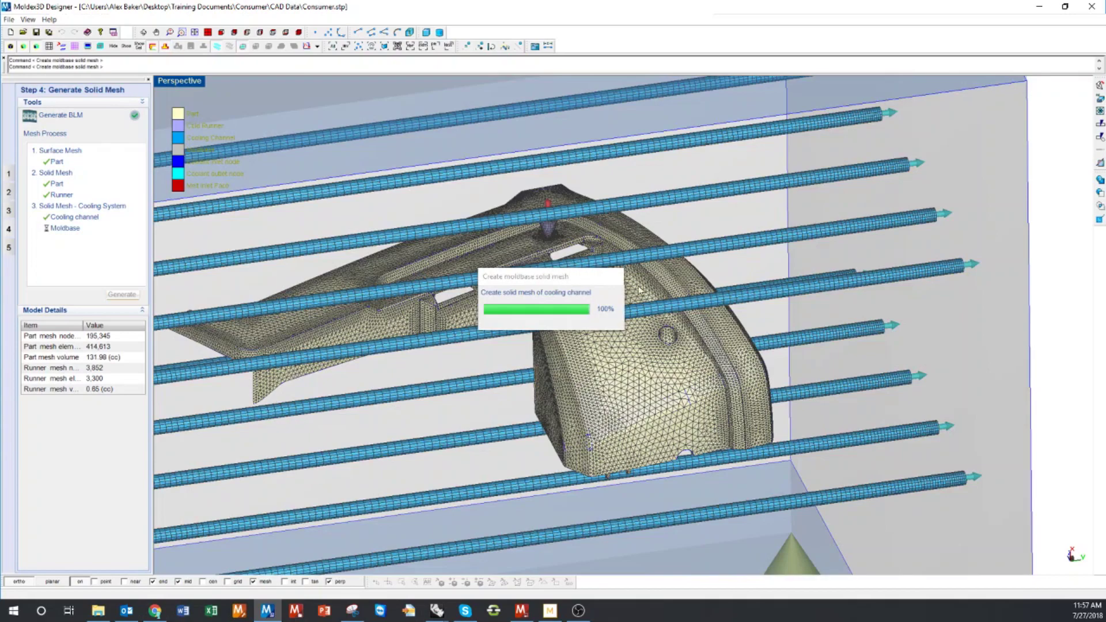
# Zoom and orbit to inspect the channels and part while the moldbase mesh builds.
pyautogui.scroll(2, 565, 333)
pyautogui.scroll(2, 590, 285)
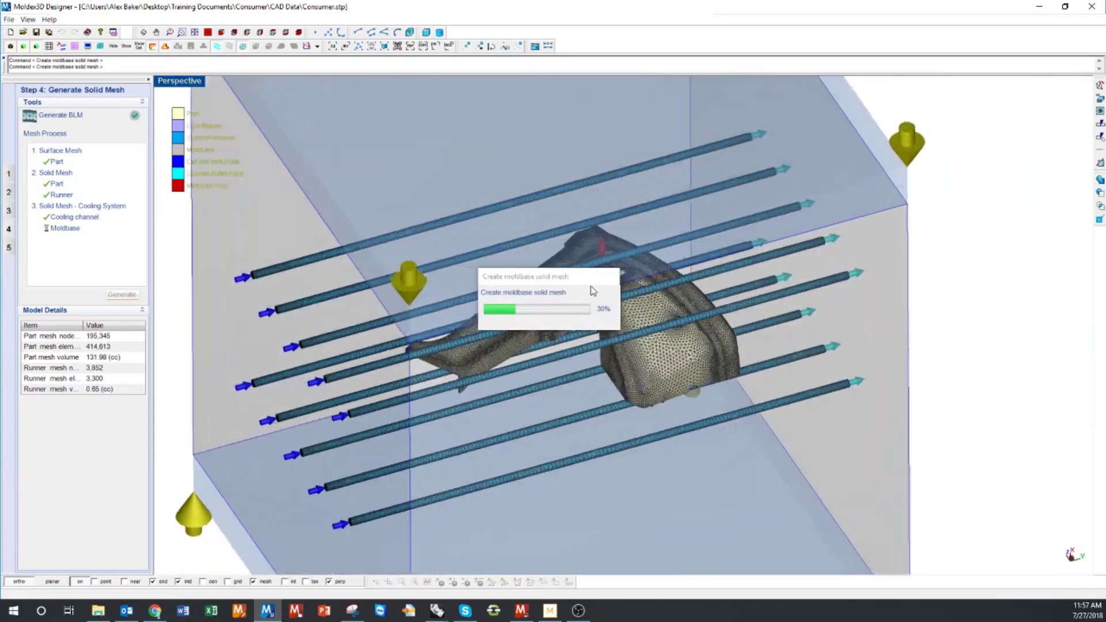
pyautogui.scroll(3, 590, 285)
pyautogui.scroll(3, 627, 248)
pyautogui.scroll(3, 627, 247)
pyautogui.scroll(3, 611, 242)
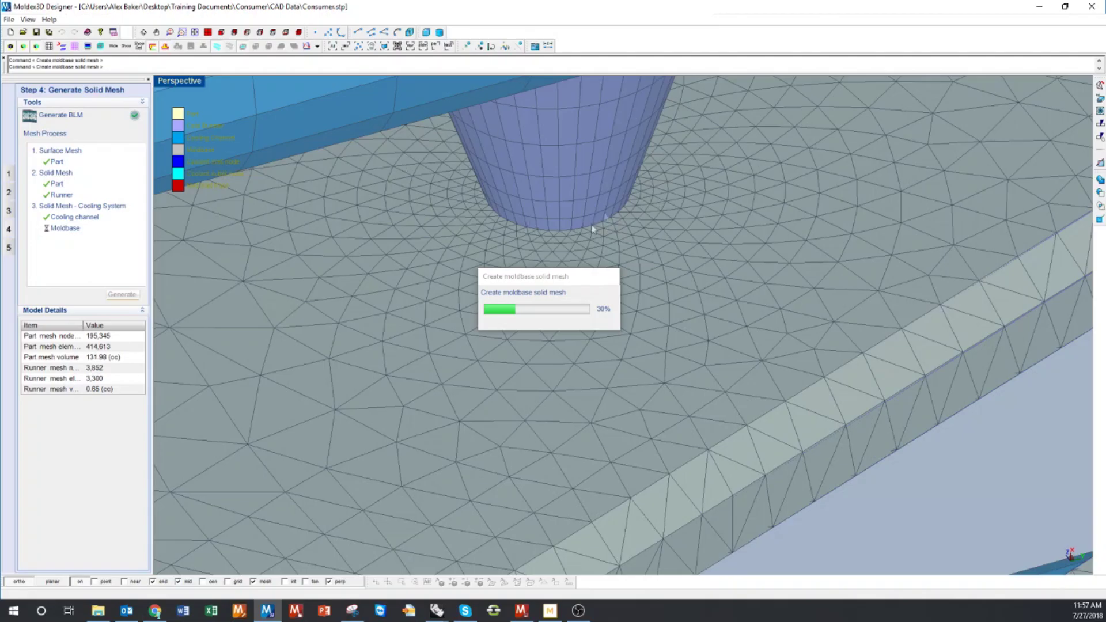
pyautogui.scroll(-3, 597, 209)
pyautogui.scroll(-3, 582, 210)
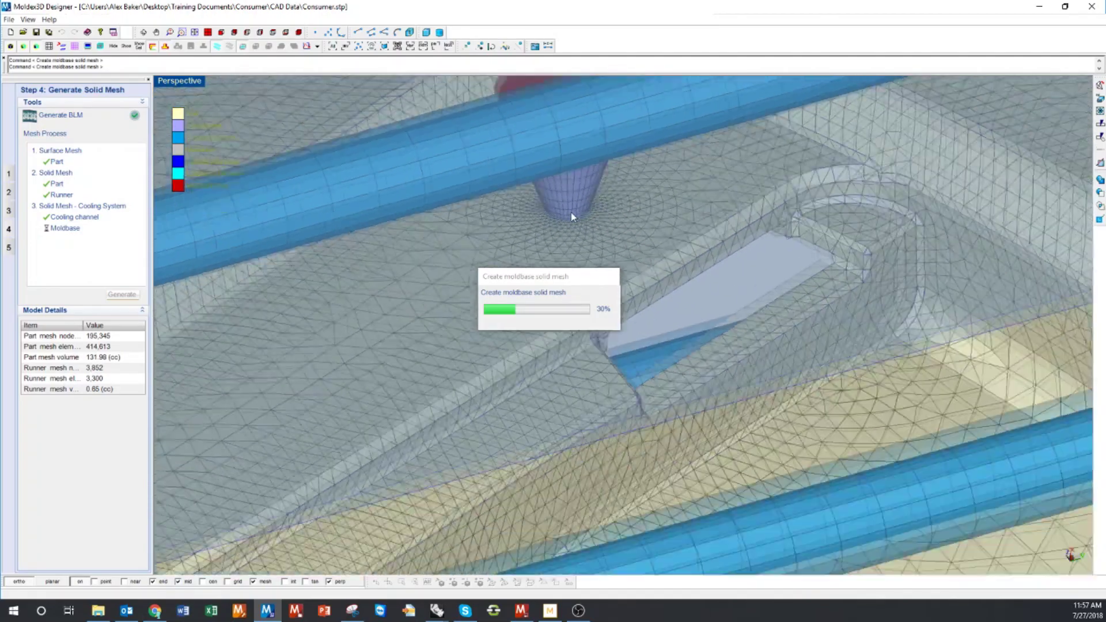
pyautogui.scroll(-3, 570, 211)
pyautogui.scroll(-3, 569, 213)
pyautogui.scroll(-3, 570, 213)
pyautogui.scroll(-3, 575, 215)
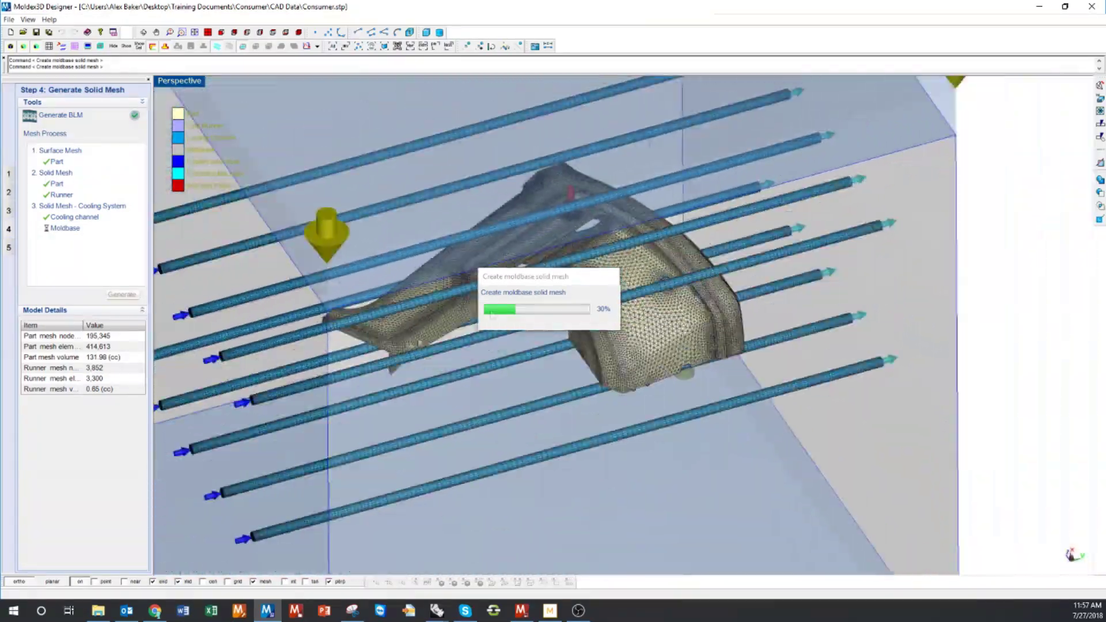
pyautogui.scroll(-2, 470, 294)
pyautogui.moveTo(471, 294); pyautogui.dragTo(385, 311, button='middle')
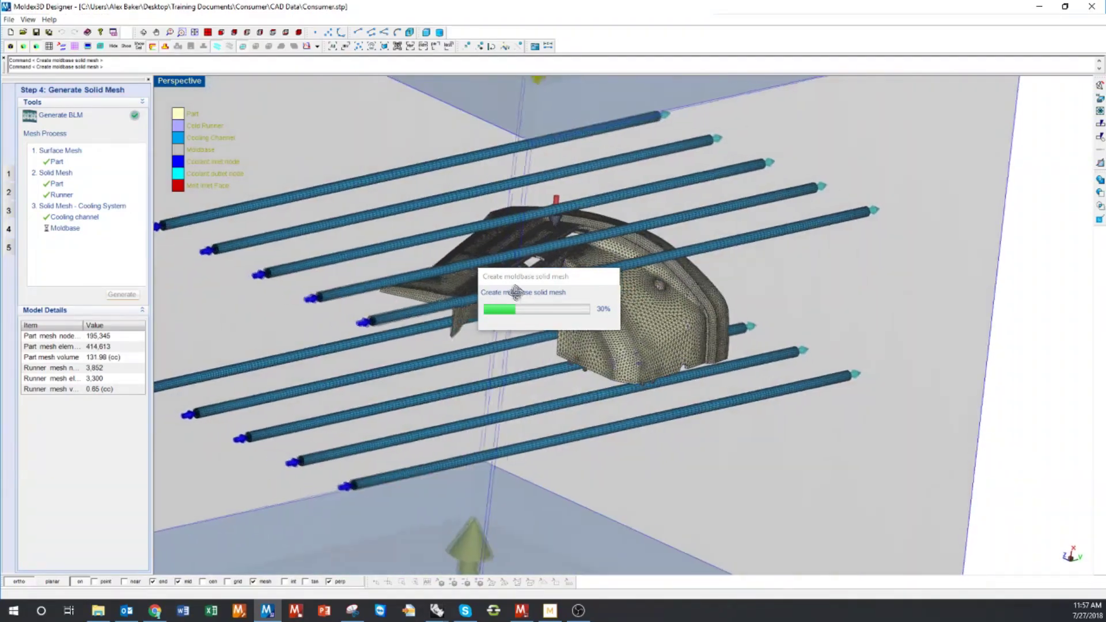
# Zoom again and orbit around the whole meshed moldbase box.
pyautogui.scroll(3, 369, 311)
pyautogui.scroll(3, 352, 312)
pyautogui.scroll(2, 334, 305)
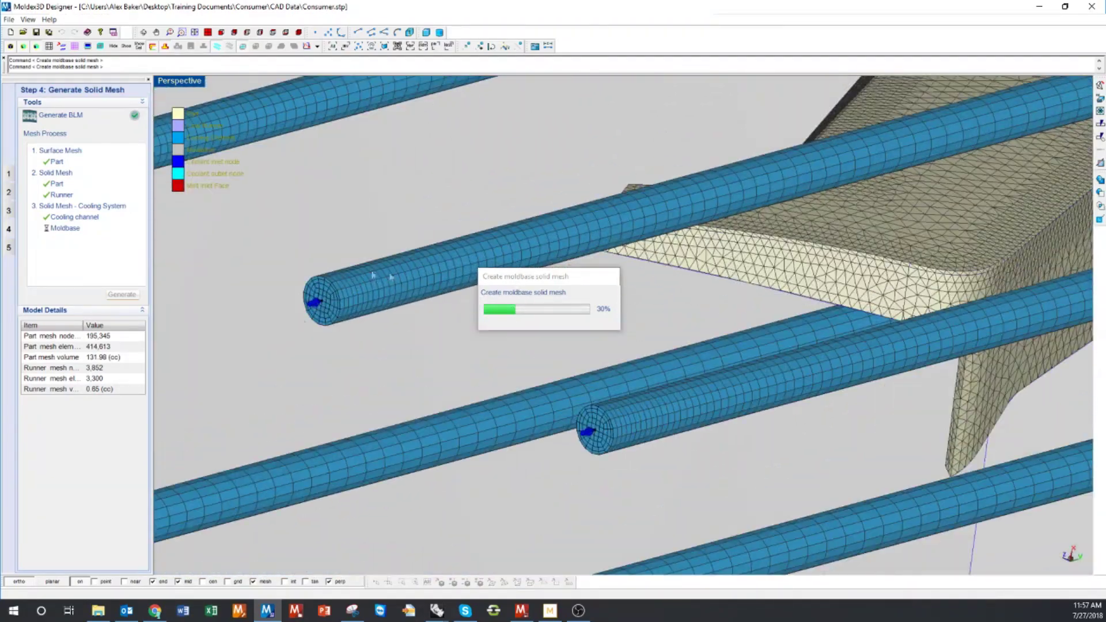
pyautogui.scroll(1, 316, 304)
pyautogui.scroll(-2, 315, 303)
pyautogui.scroll(-3, 276, 321)
pyautogui.scroll(-3, 257, 346)
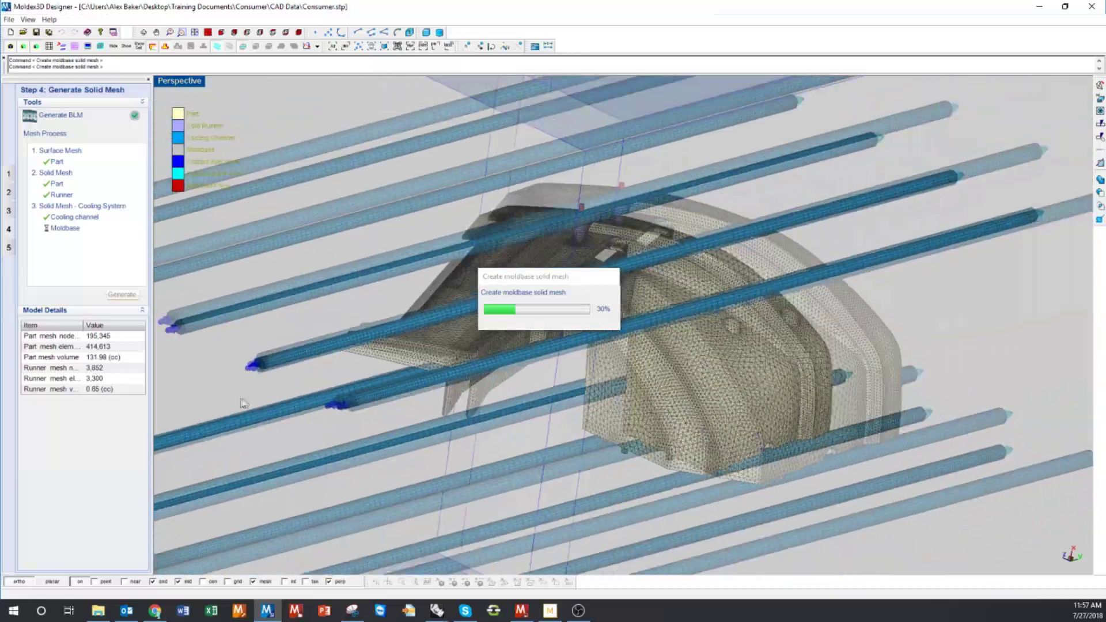
pyautogui.scroll(-2, 352, 331)
pyautogui.scroll(-5, 353, 331)
pyautogui.moveTo(352, 332); pyautogui.dragTo(452, 409, button='middle')
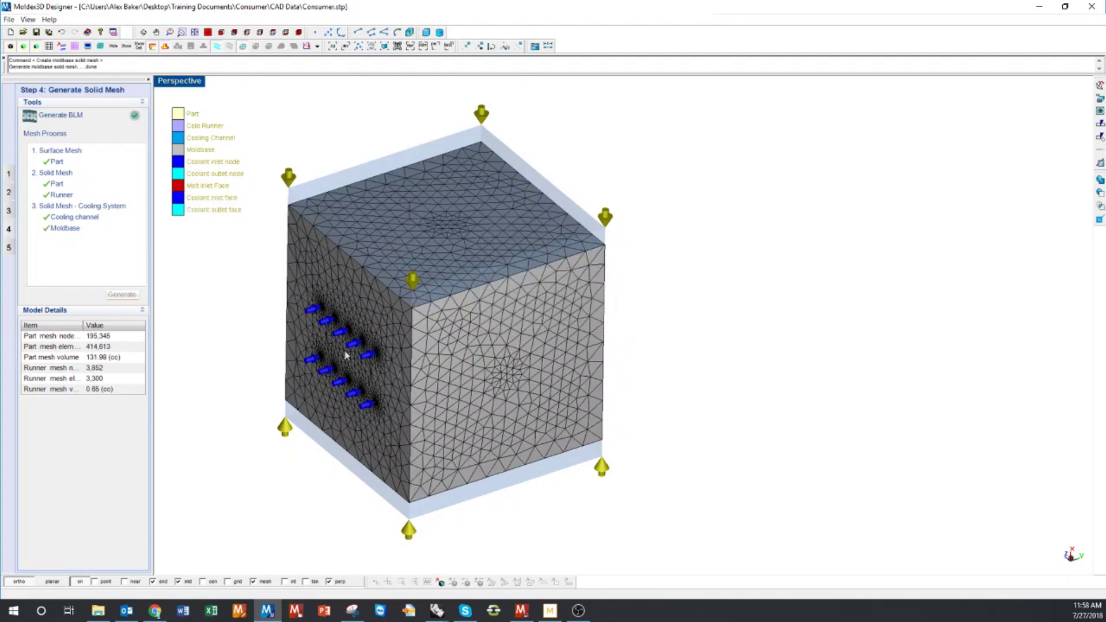
# Save the mesh model as Consumer.mfe in the CAD Data folder and dismiss the success message.
pyautogui.click(9, 248)
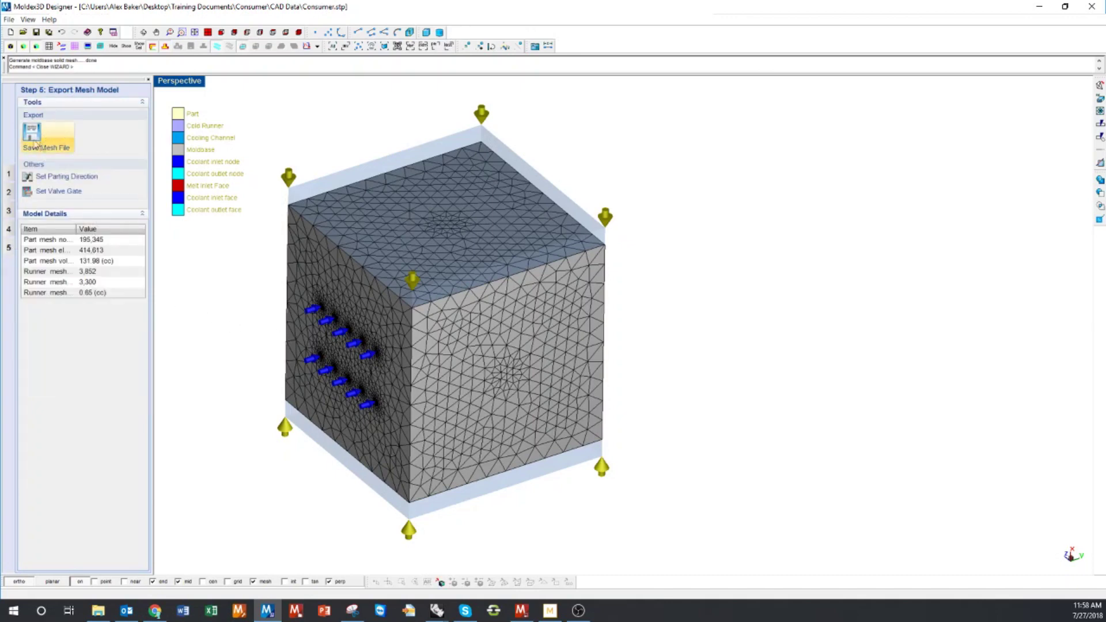
pyautogui.click(40, 136)
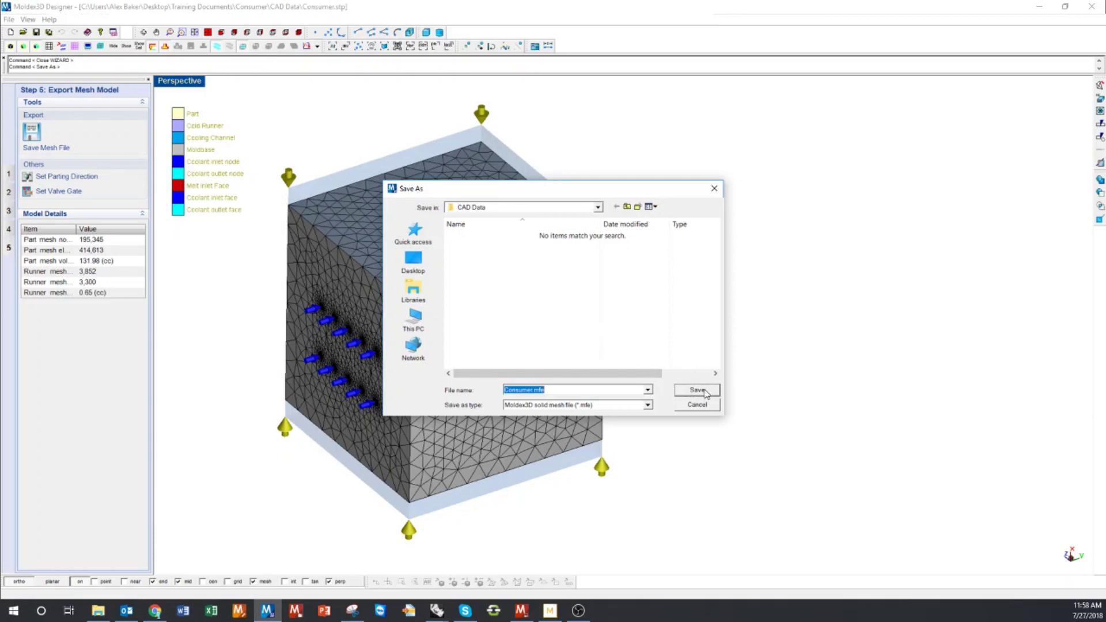
pyautogui.click(686, 394)
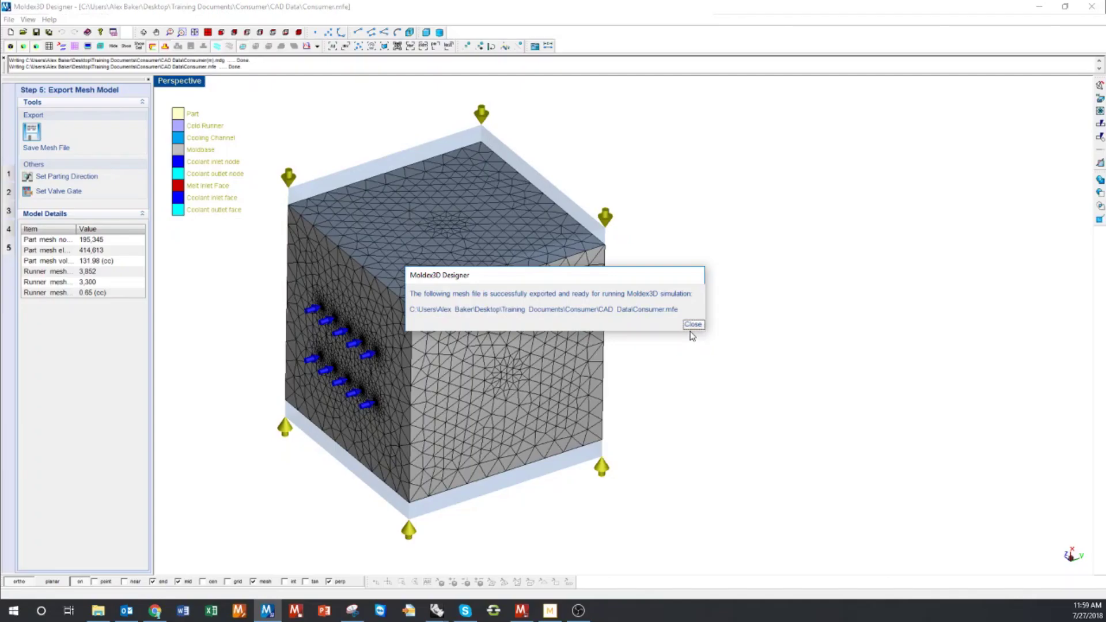
pyautogui.click(693, 324)
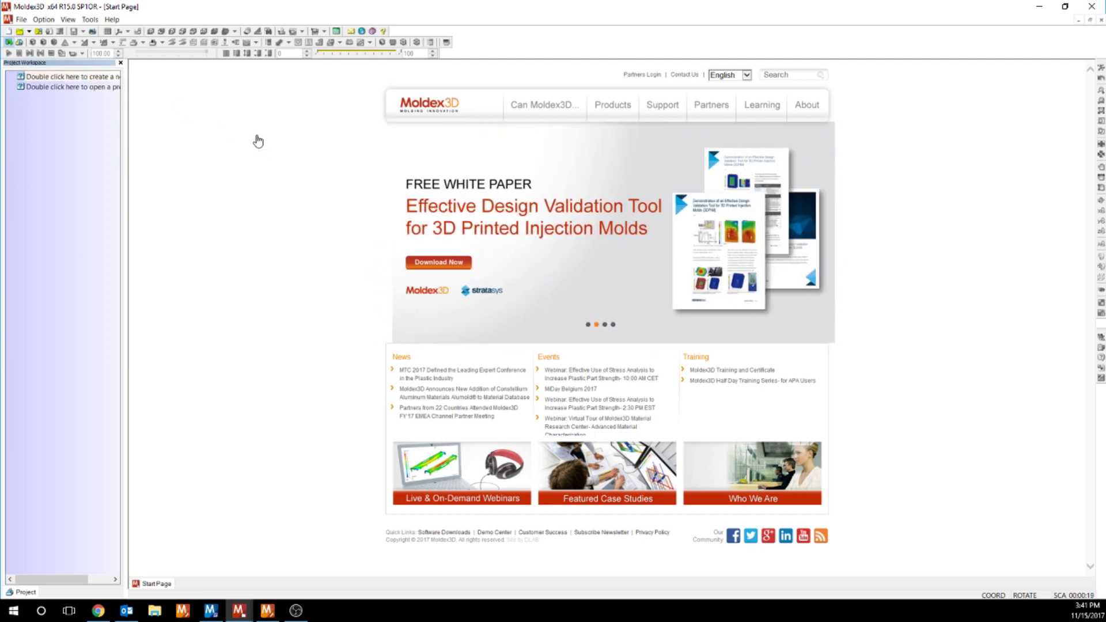
# Name the new project demo and confirm overwriting the existing demo project.
pyautogui.hotkey('ctrl', 'n')
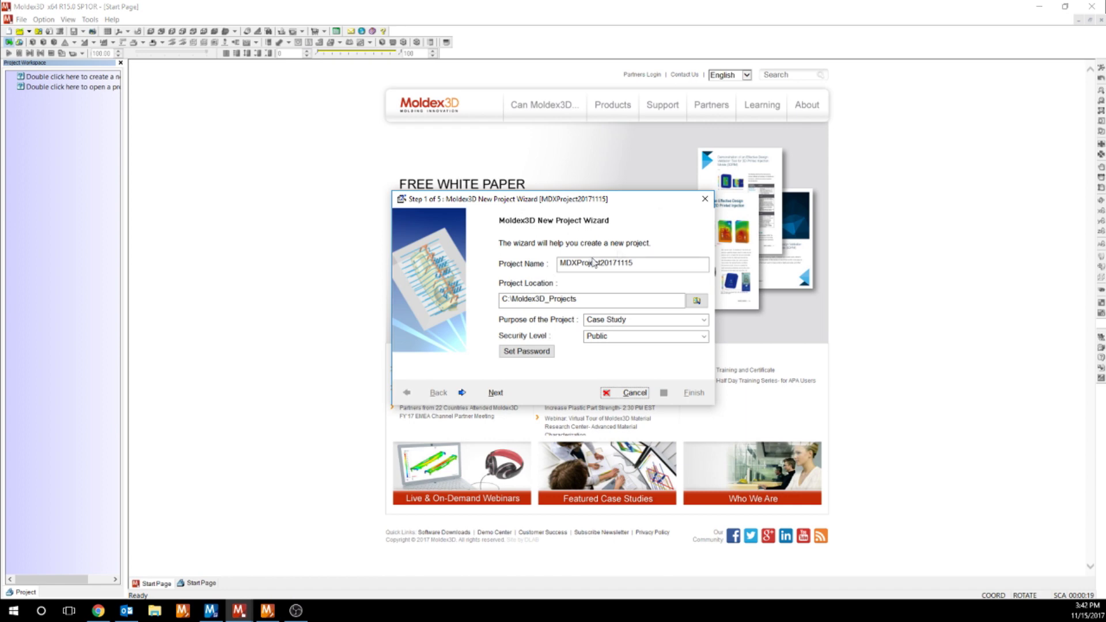
pyautogui.doubleClick(659, 266)
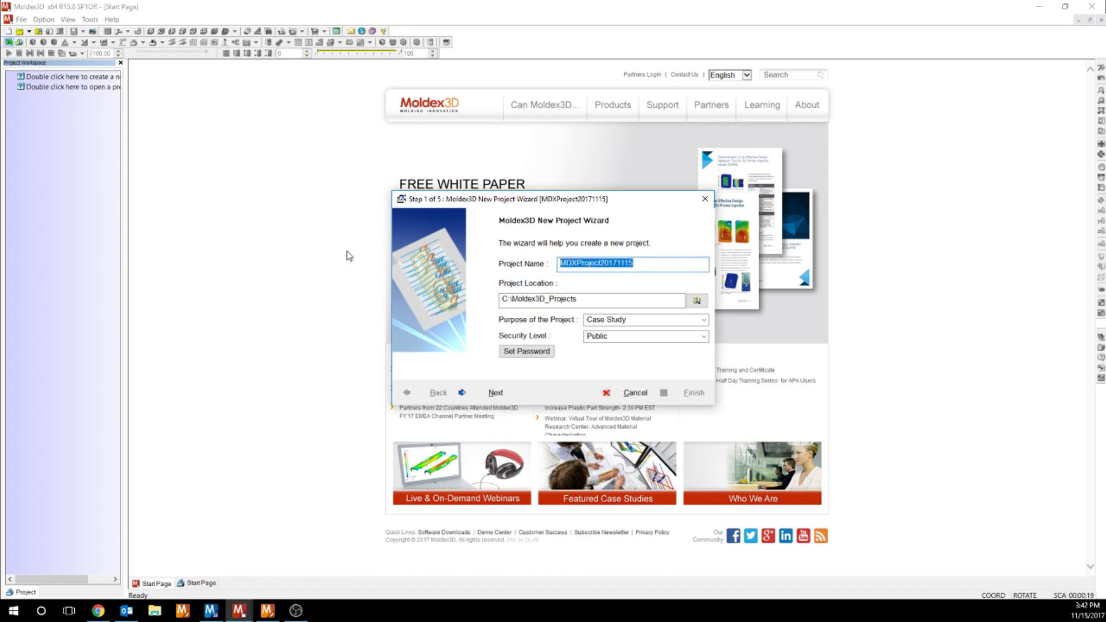
pyautogui.write('de')
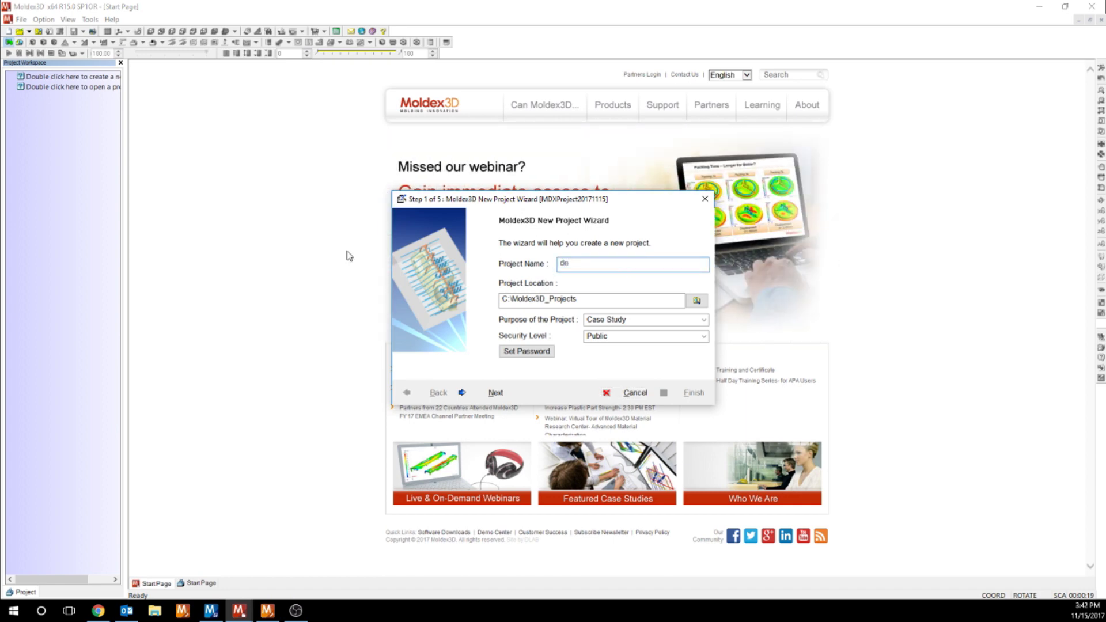
pyautogui.write('mo')
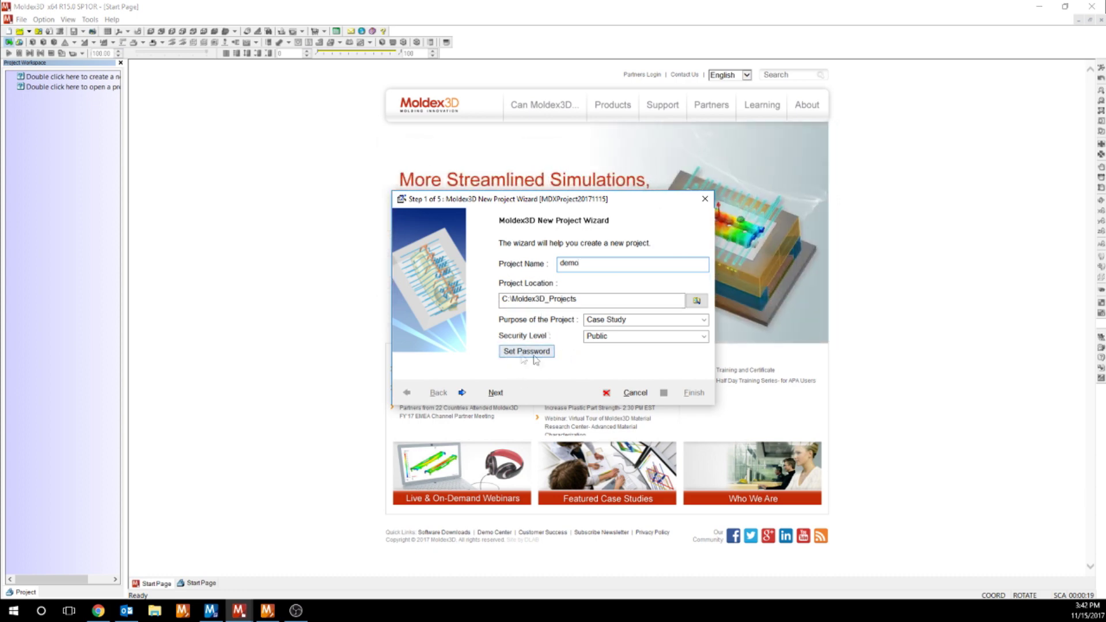
pyautogui.click(494, 392)
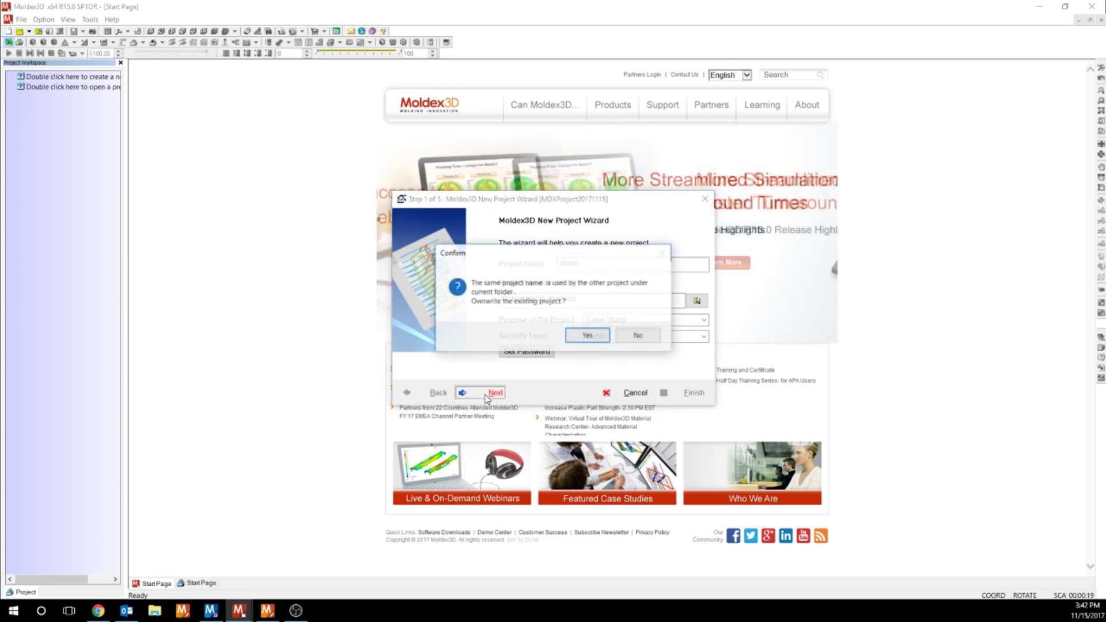
pyautogui.click(587, 336)
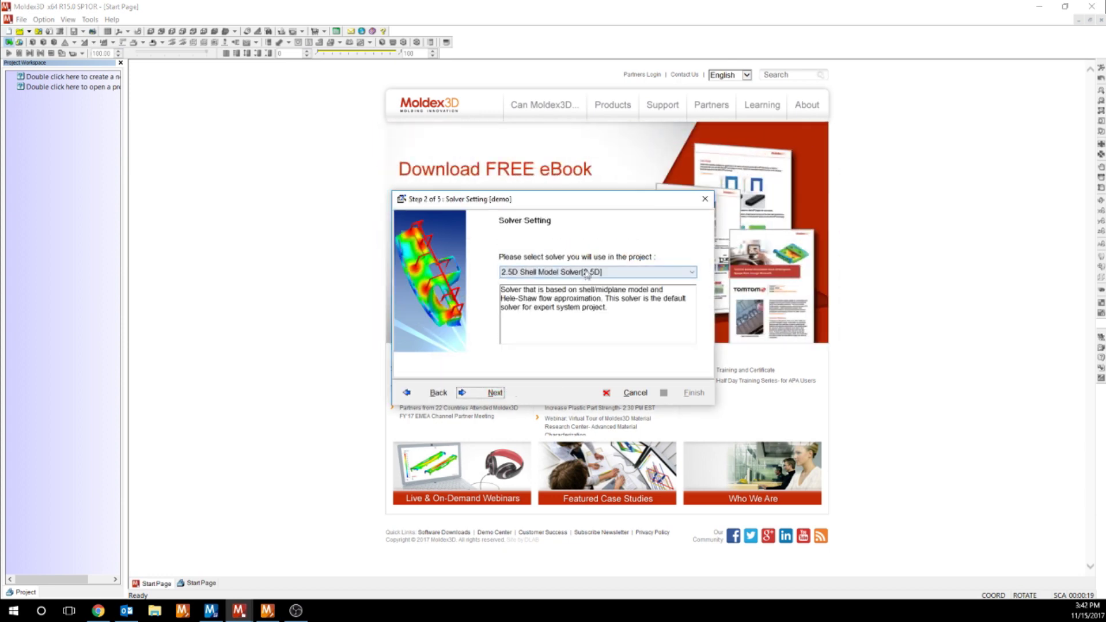
# Choose the 3D Solid Model Solver with Injection Molding and finish the project wizard.
pyautogui.click(573, 277)
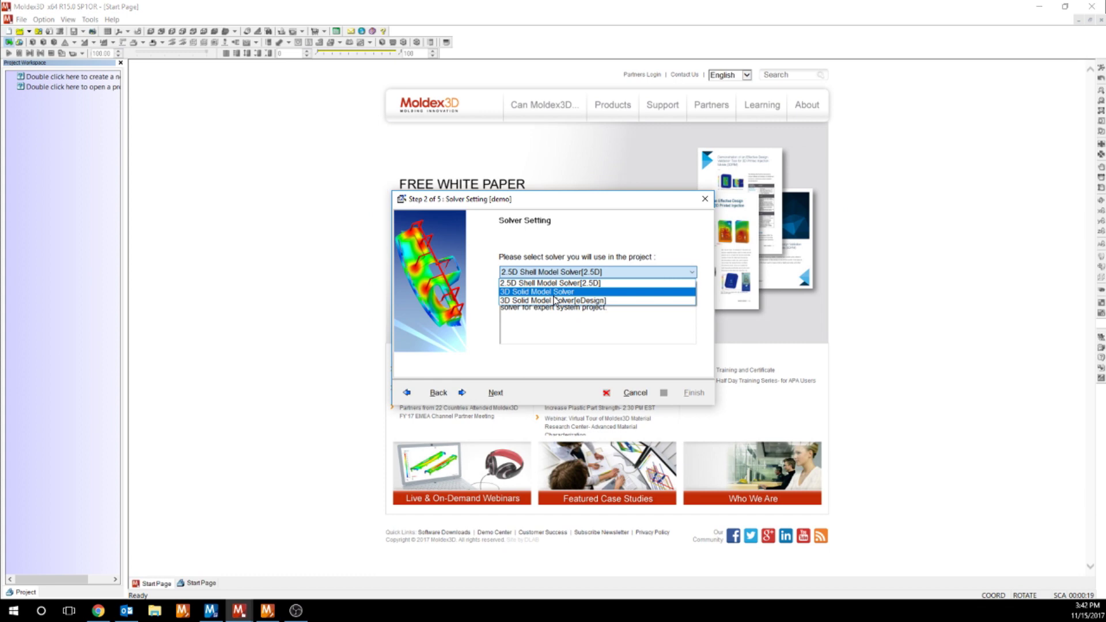
pyautogui.click(555, 294)
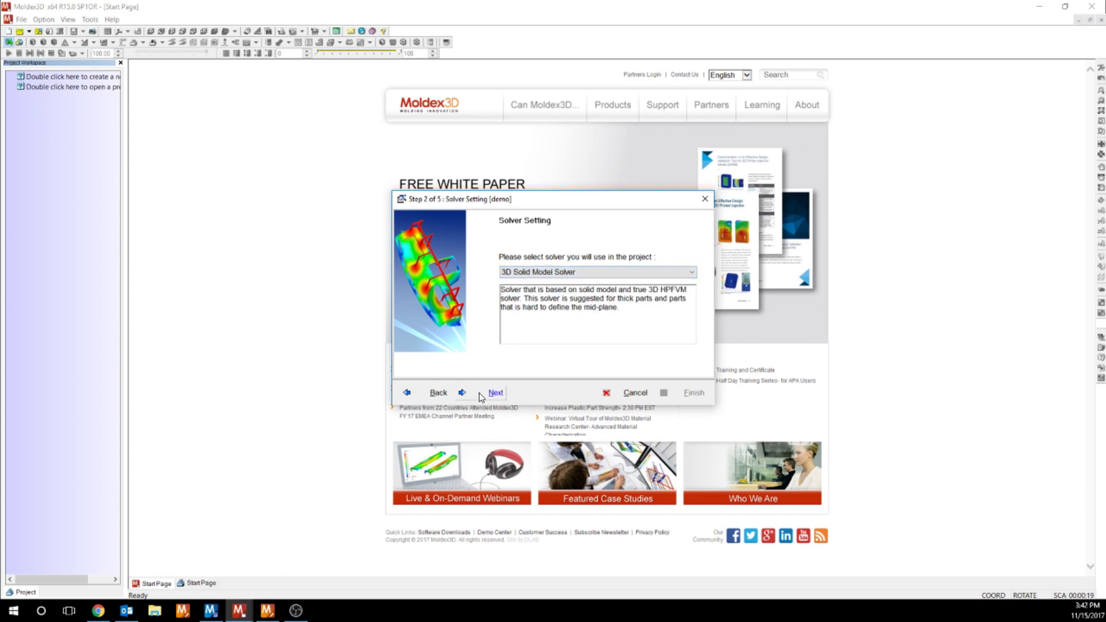
pyautogui.click(480, 397)
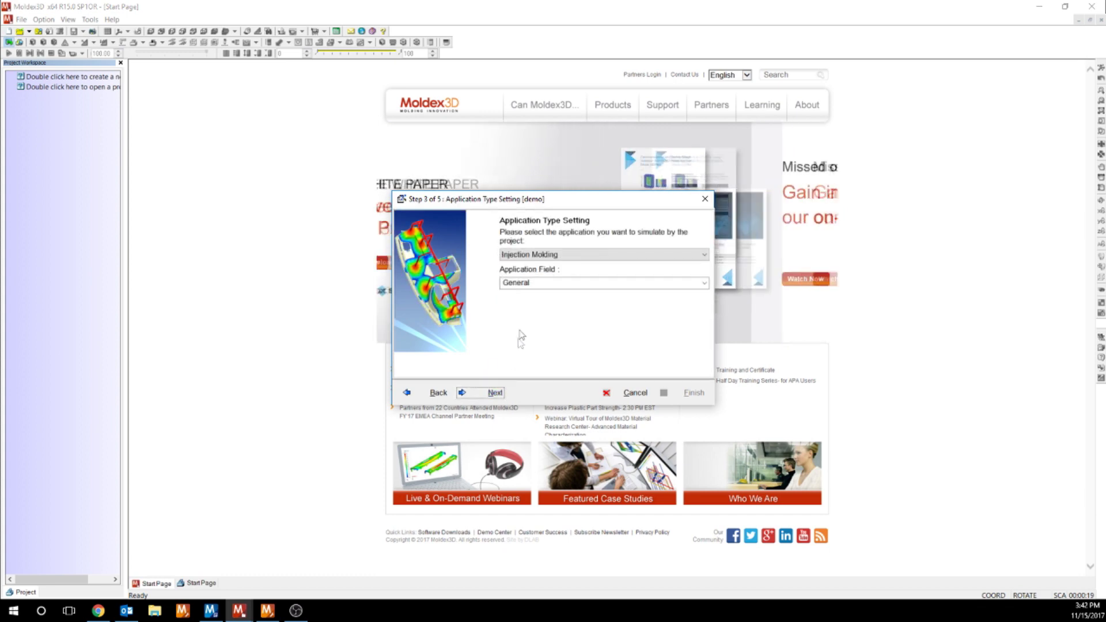
pyautogui.click(569, 258)
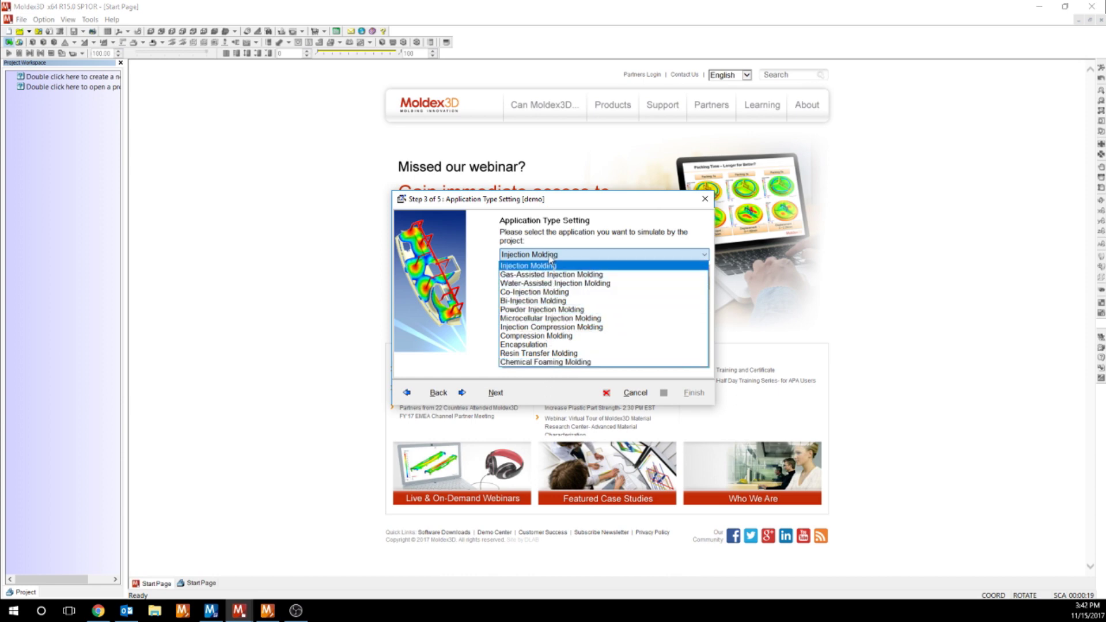
pyautogui.click(529, 263)
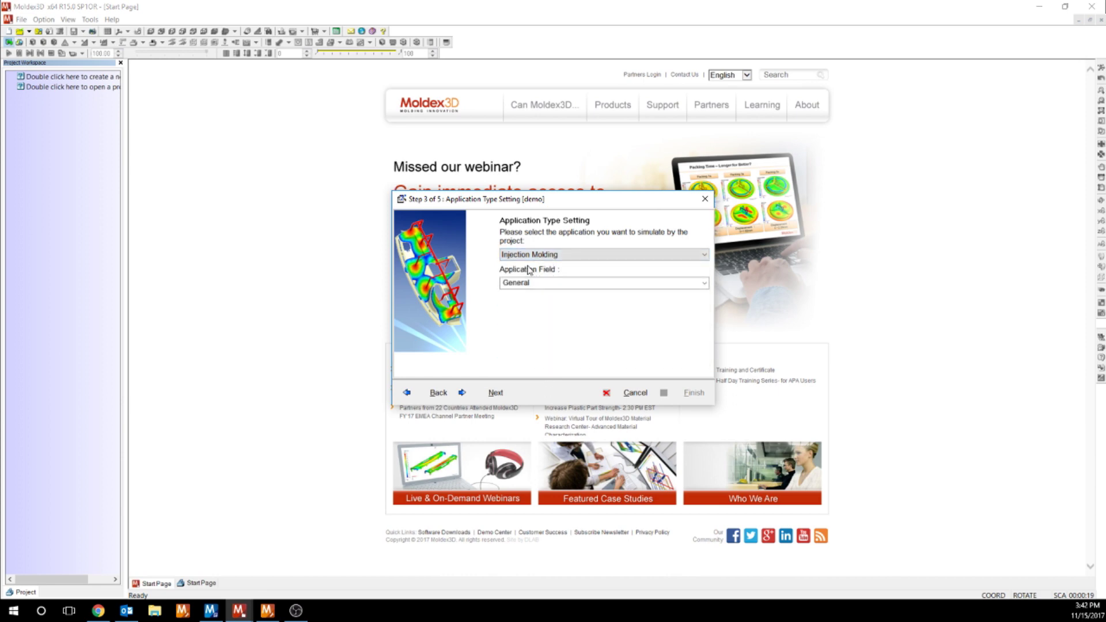
pyautogui.click(496, 395)
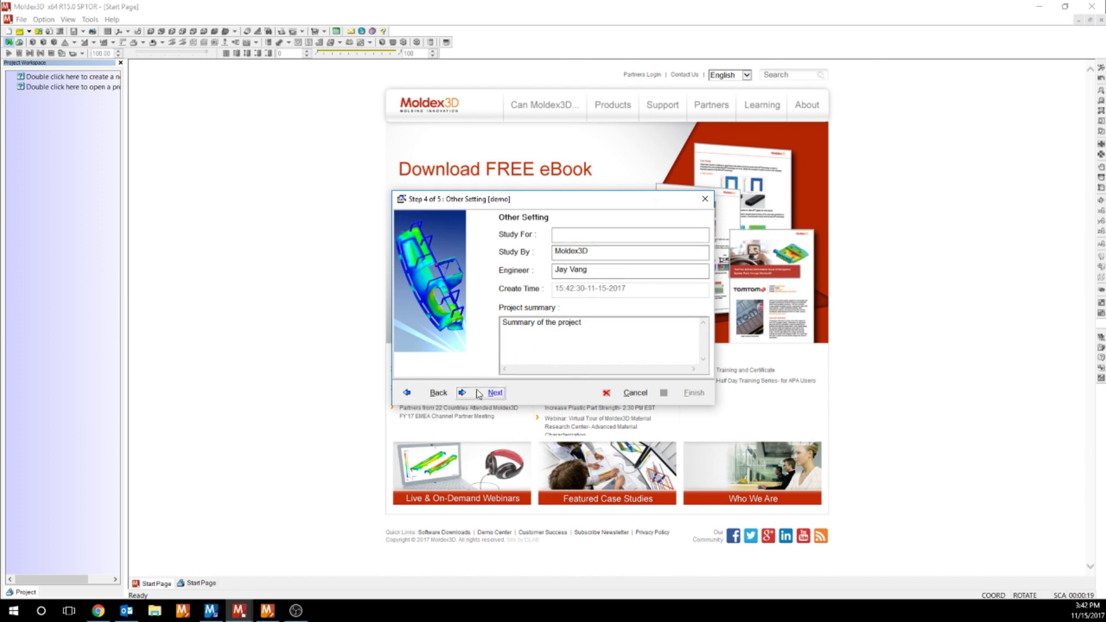
pyautogui.click(495, 393)
pyautogui.click(684, 397)
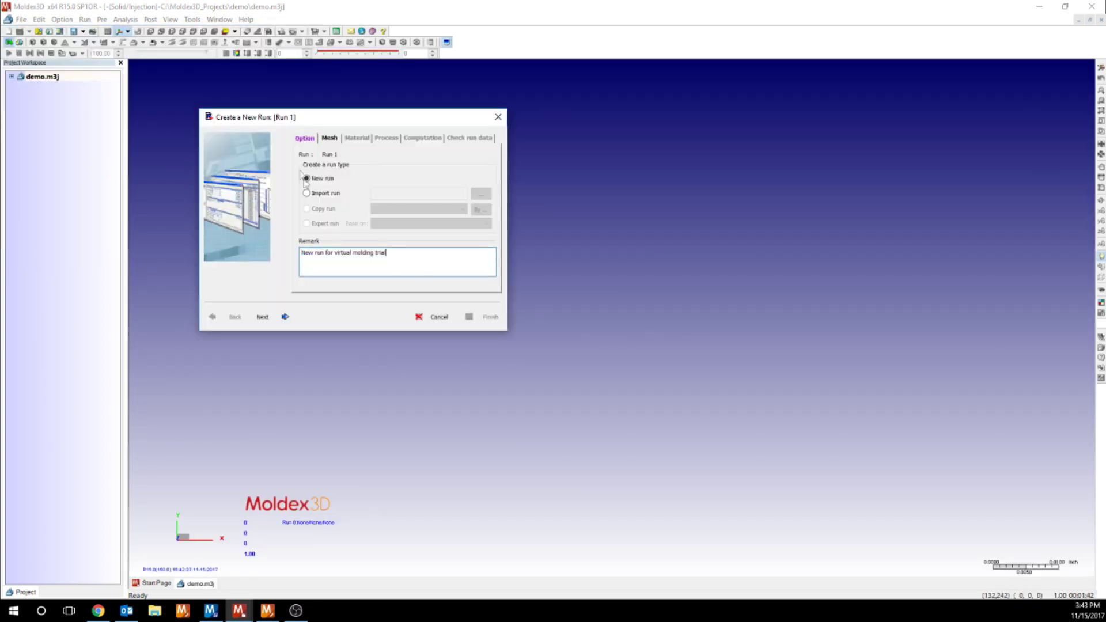
# Keep Run 1 as a new run, then return to the Moldex3D Designer mesh view.
pyautogui.click(329, 138)
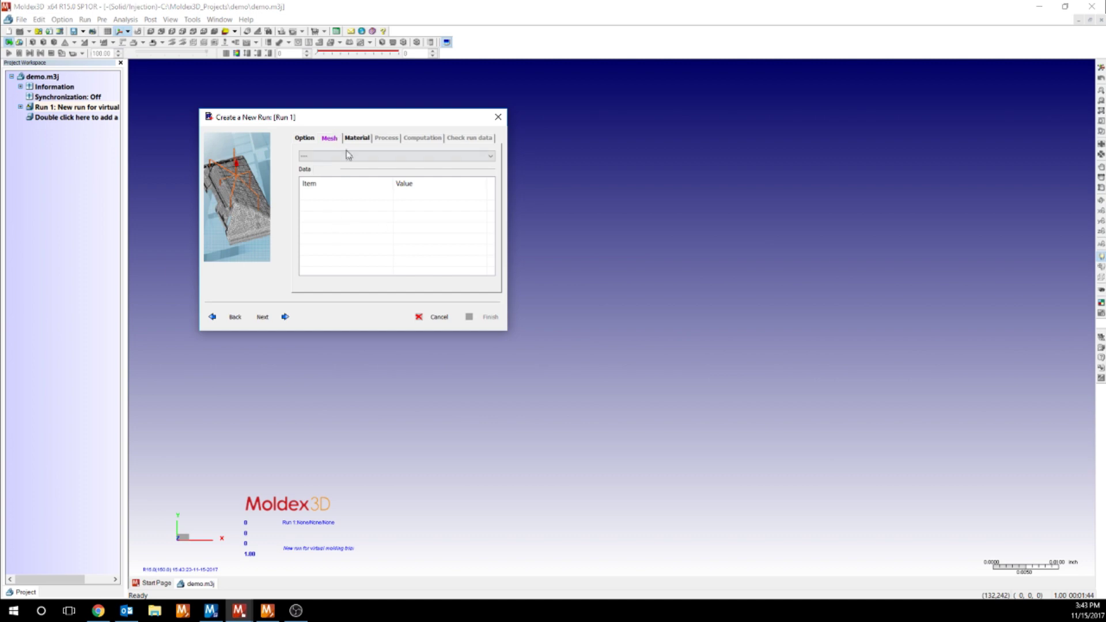
pyautogui.click(211, 611)
# Close the meshing wizard and save the cube mesh as Consumer_out.mfe.
pyautogui.scroll(-2, 464, 311)
pyautogui.scroll(-3, 469, 305)
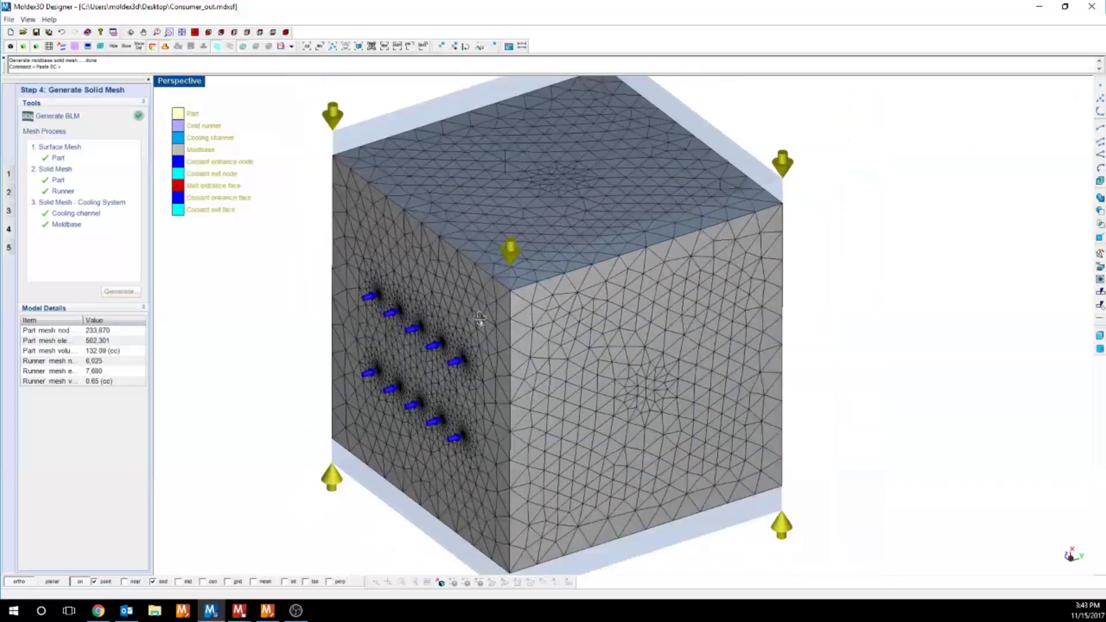
pyautogui.scroll(-2, 484, 294)
pyautogui.moveTo(500, 286); pyautogui.dragTo(518, 322)
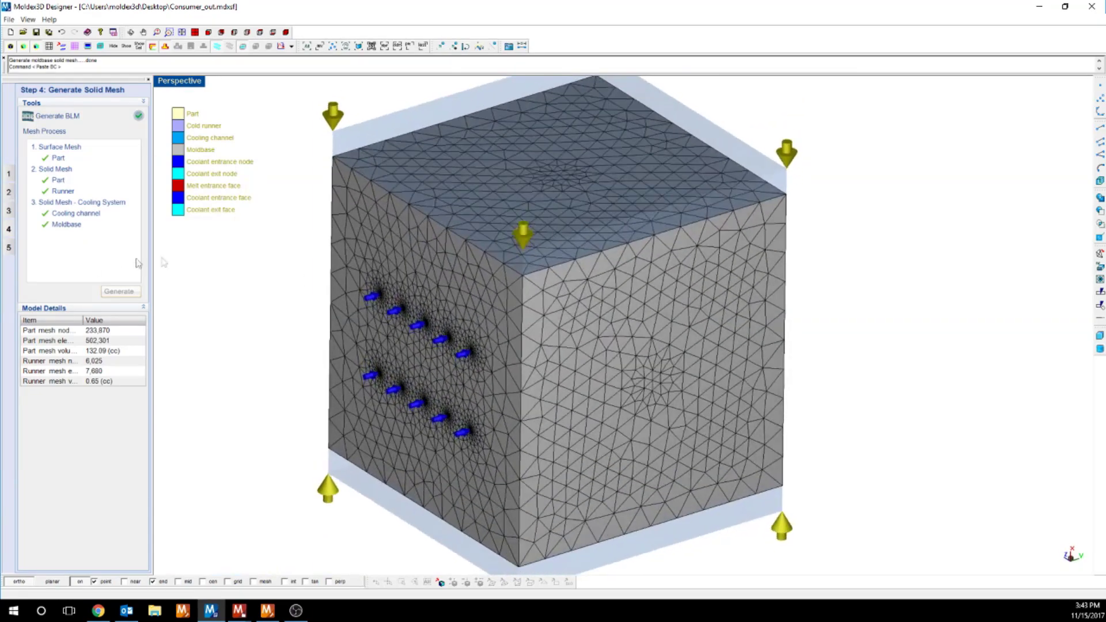
pyautogui.rightClick(26, 256)
pyautogui.click(104, 248)
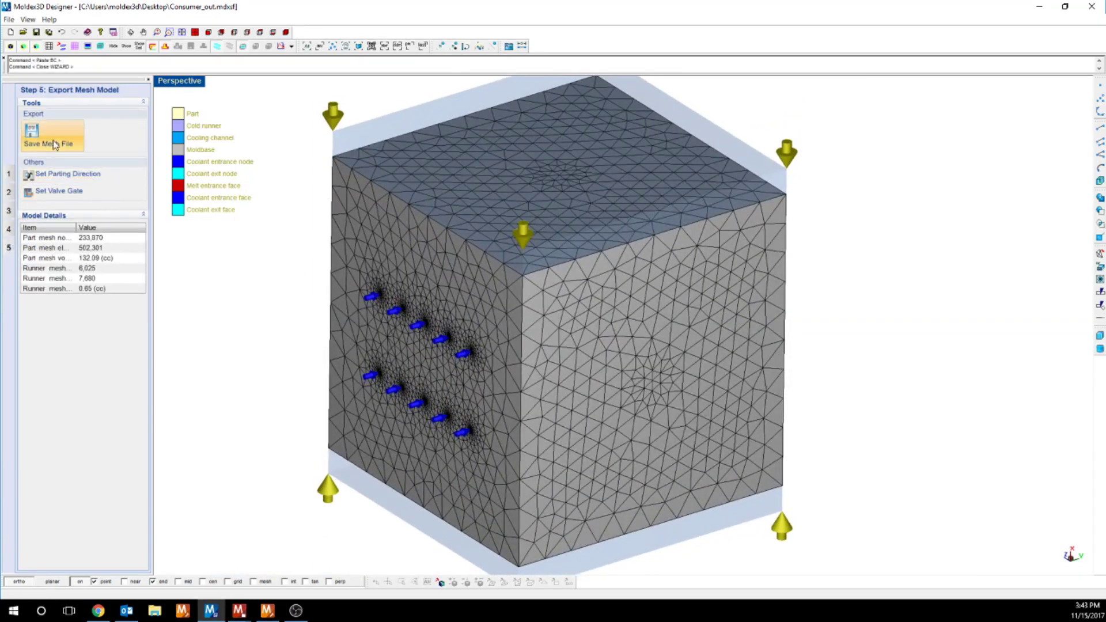
pyautogui.click(35, 141)
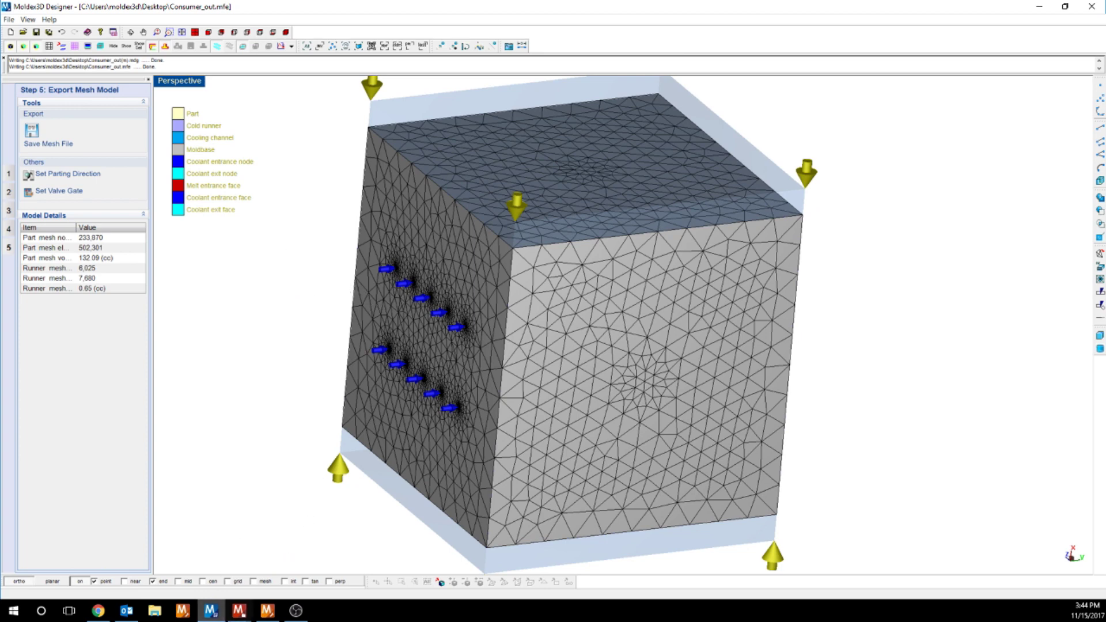
pyautogui.moveTo(238, 611)
pyautogui.click(301, 559)
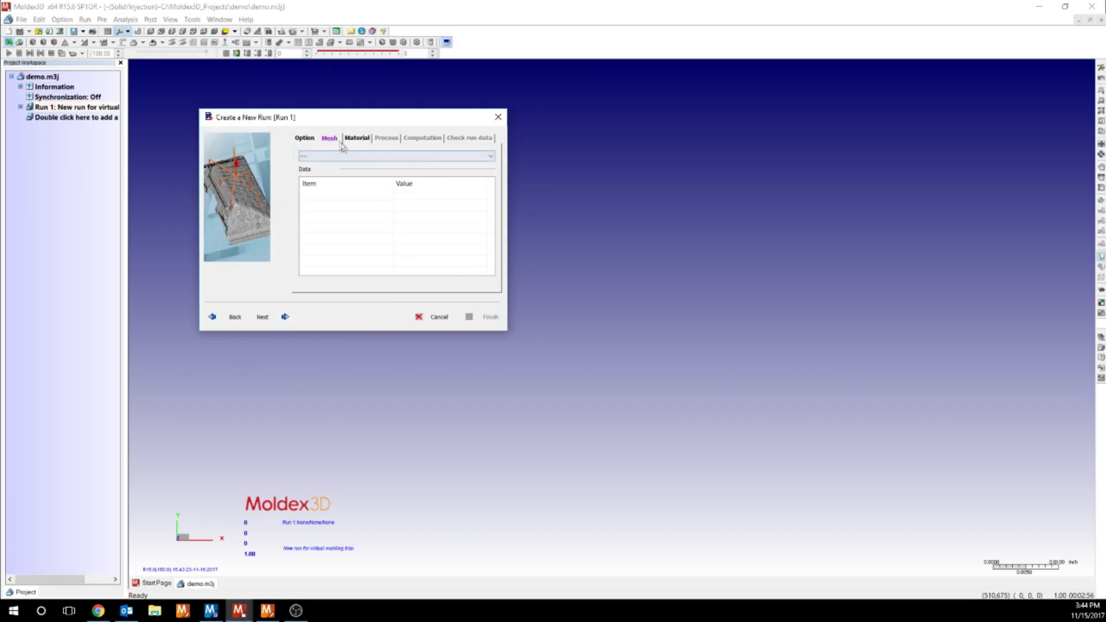
# Load Consumer_out.mfe from the desktop as Run 1's new mesh.
pyautogui.click(345, 156)
pyautogui.click(321, 173)
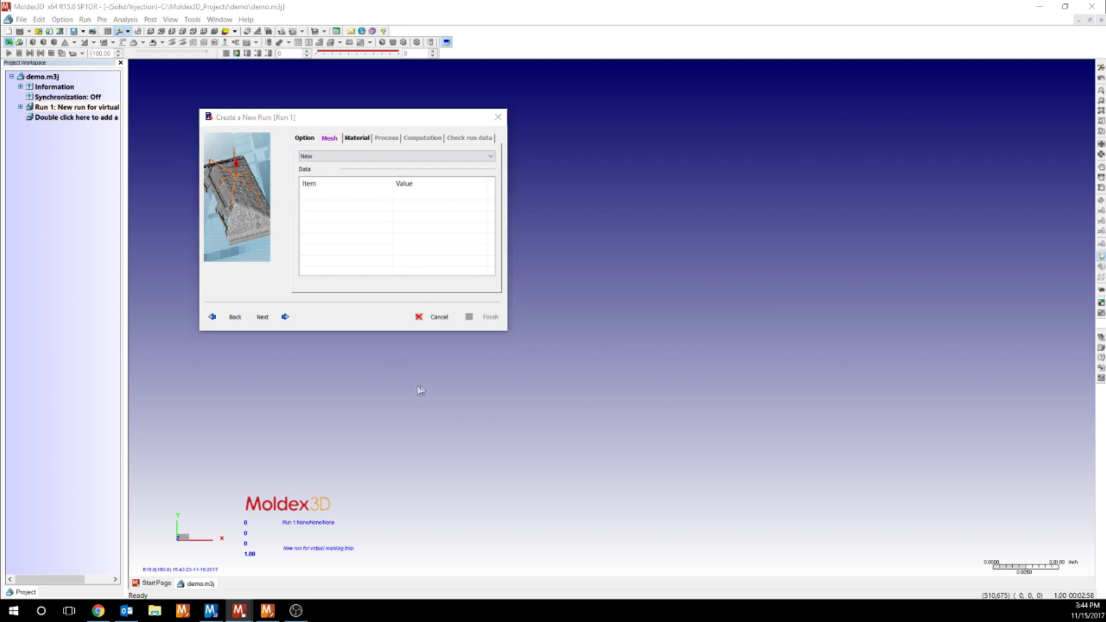
pyautogui.click(236, 199)
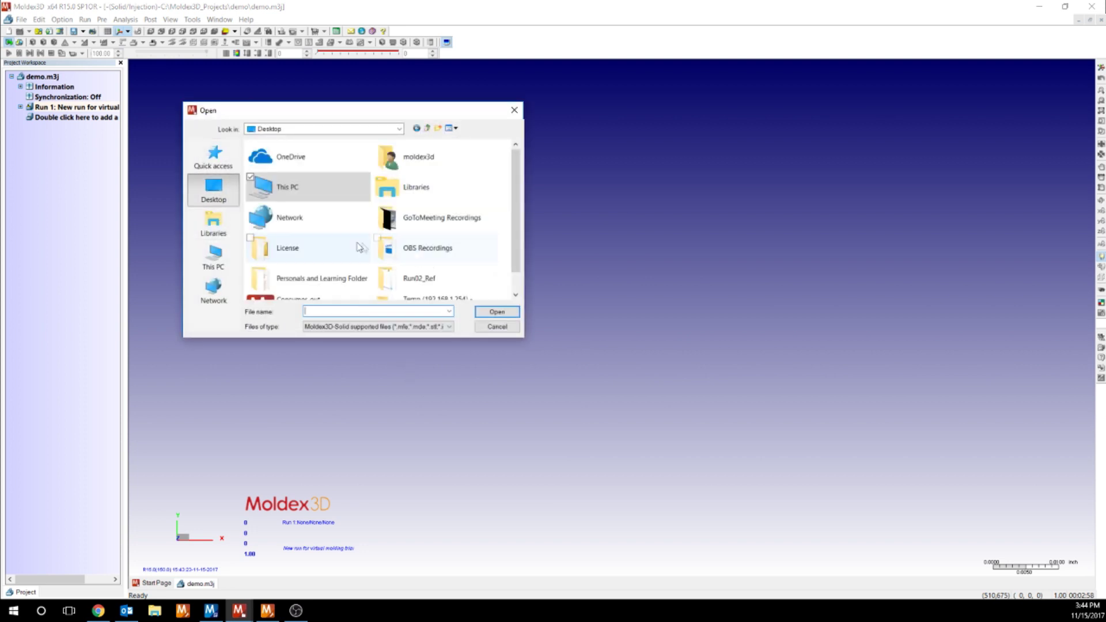
pyautogui.doubleClick(346, 297)
# Start a new part material and browse the Moldex3D Bank.
pyautogui.click(356, 138)
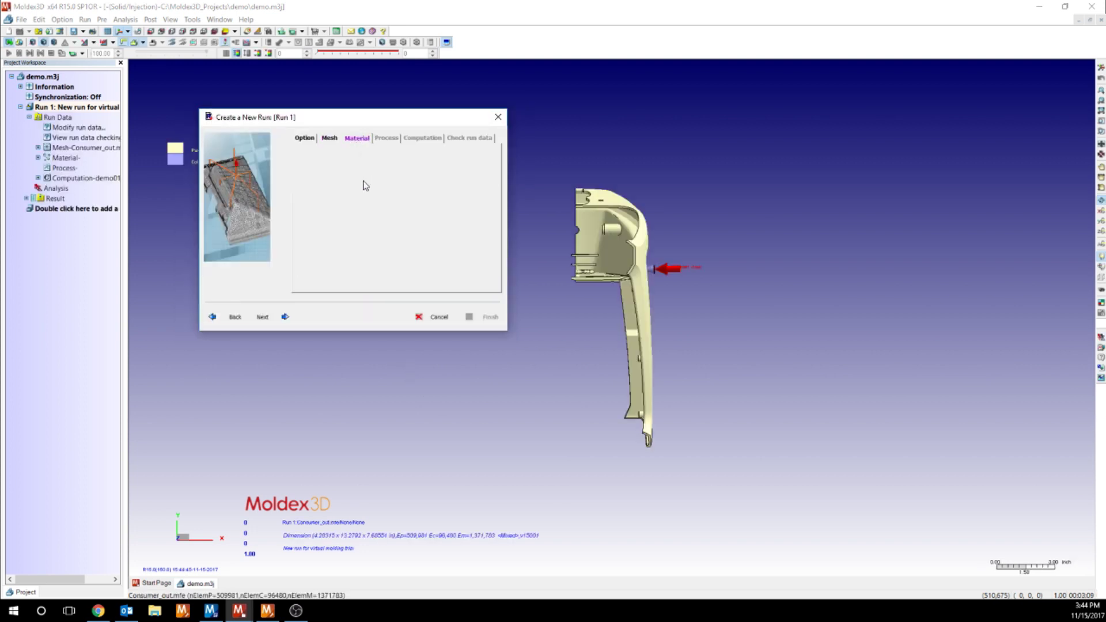
pyautogui.click(482, 171)
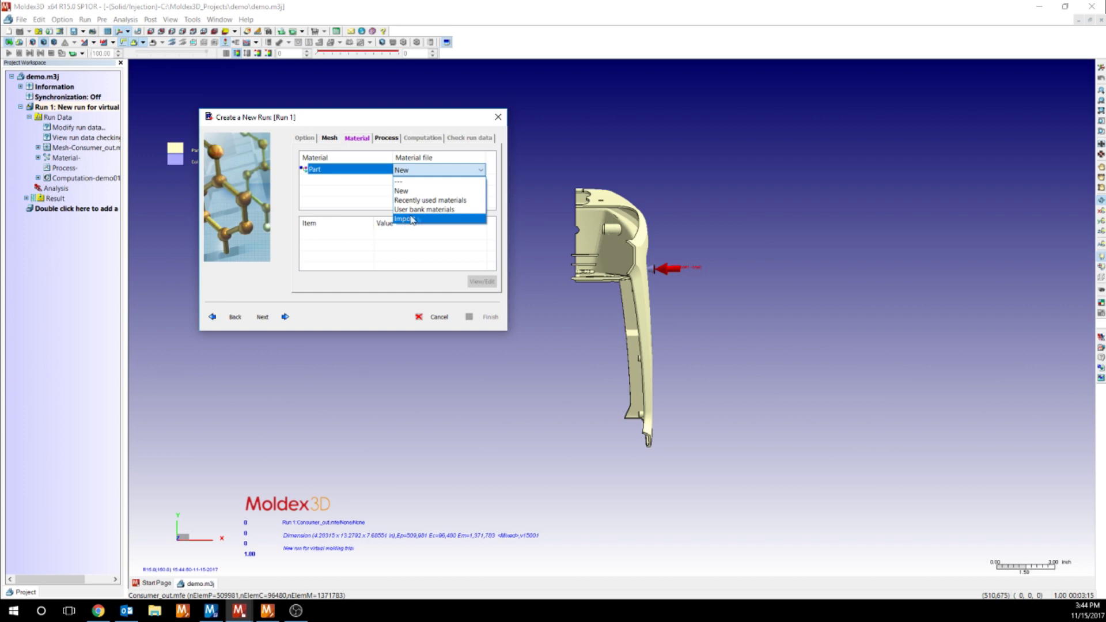
pyautogui.click(413, 191)
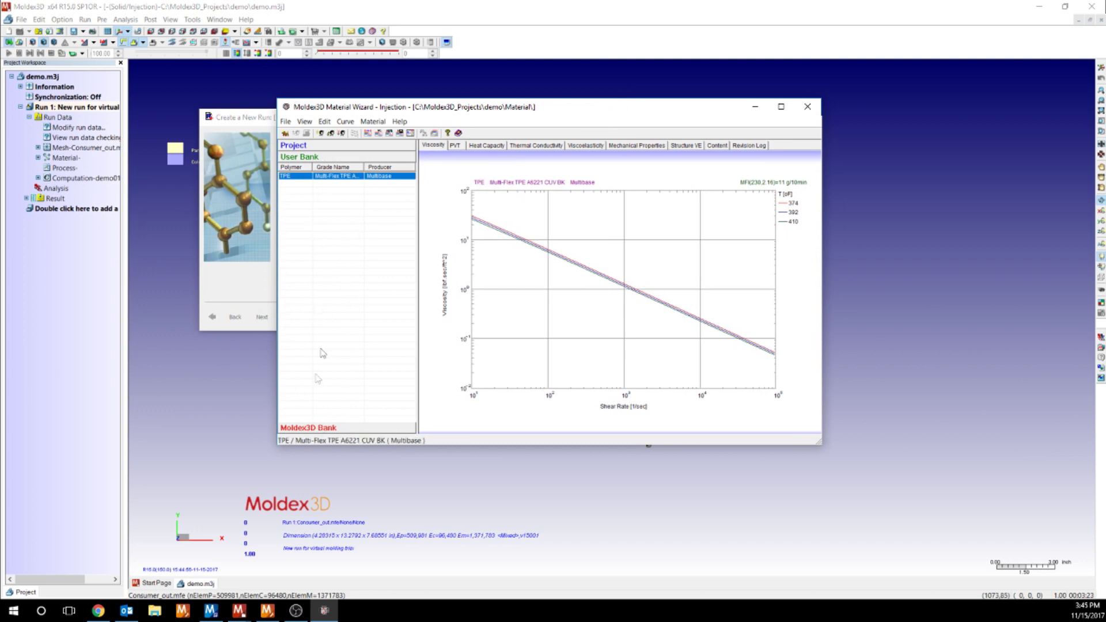
pyautogui.click(313, 428)
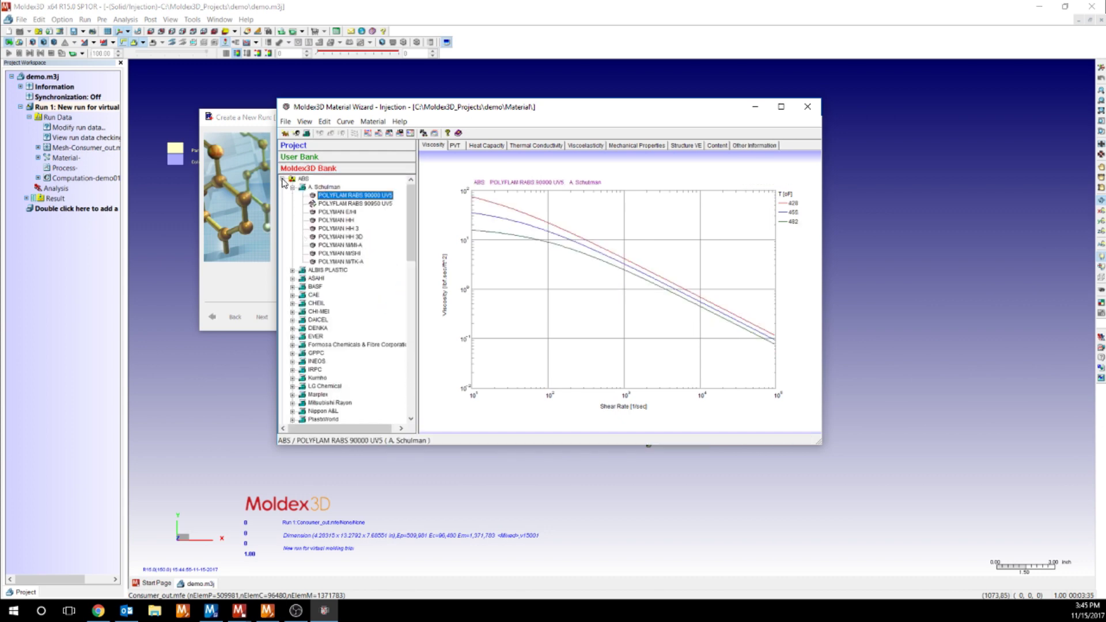
pyautogui.click(283, 179)
pyautogui.scroll(-3, 291, 237)
pyautogui.scroll(-4, 291, 238)
pyautogui.scroll(4, 291, 238)
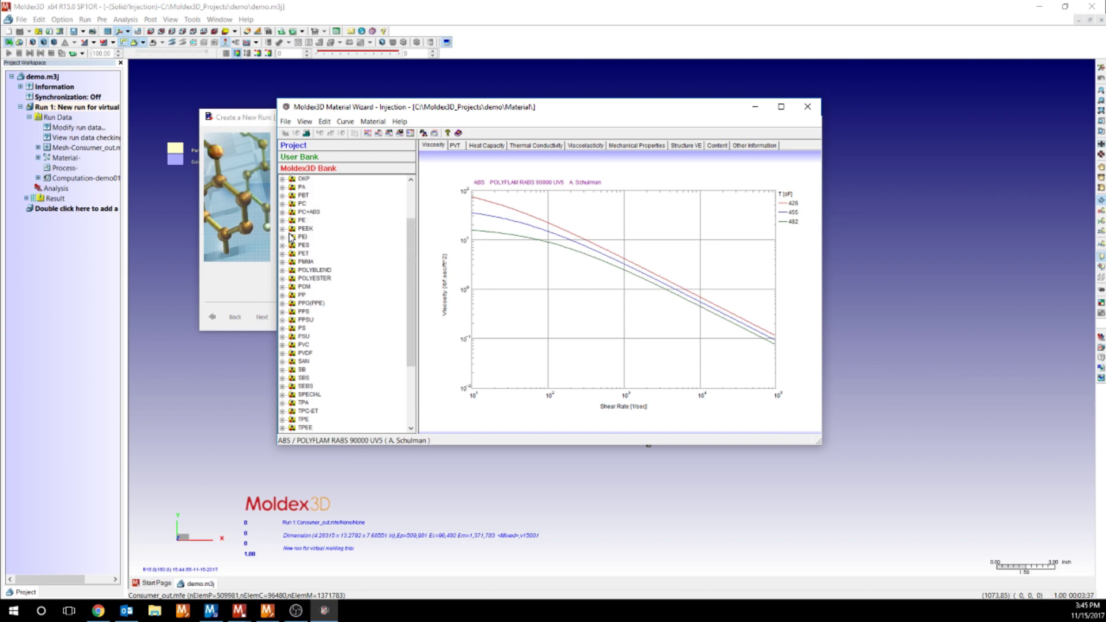
pyautogui.scroll(3, 289, 228)
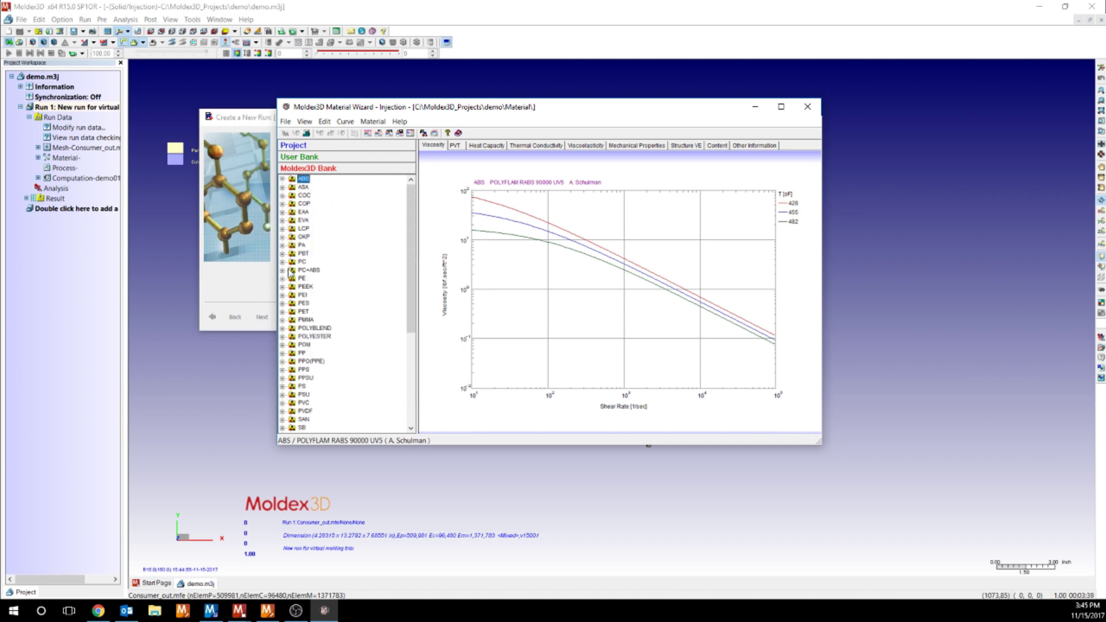
# Add PA66 > A. Schulman > SCHULAMID 66 GBF 3020 FR4 to the project.
pyautogui.click(283, 245)
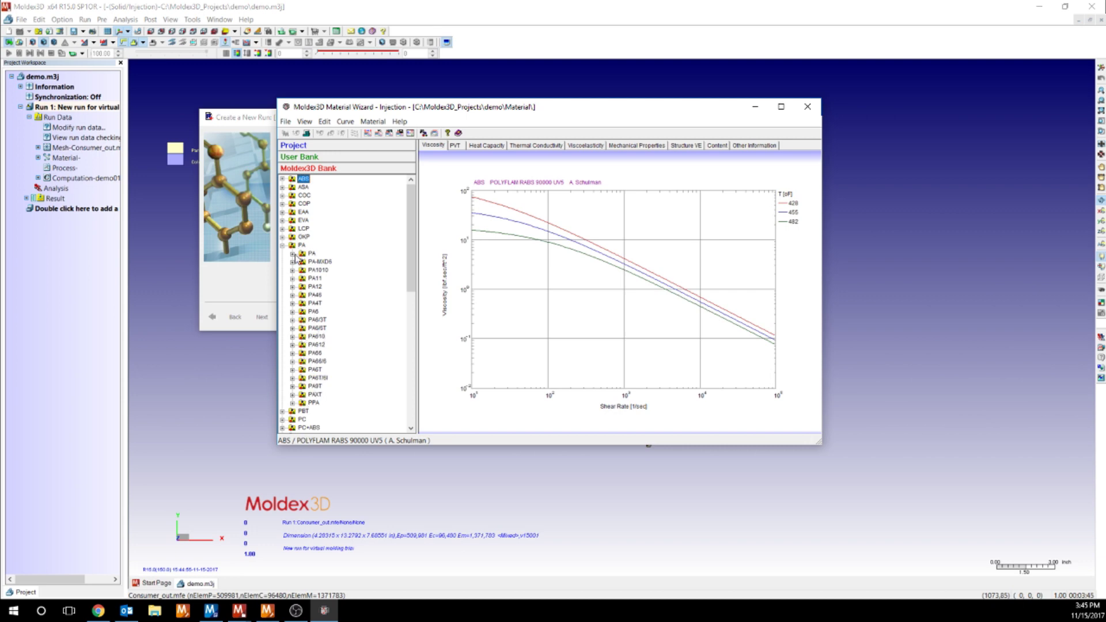
pyautogui.click(293, 353)
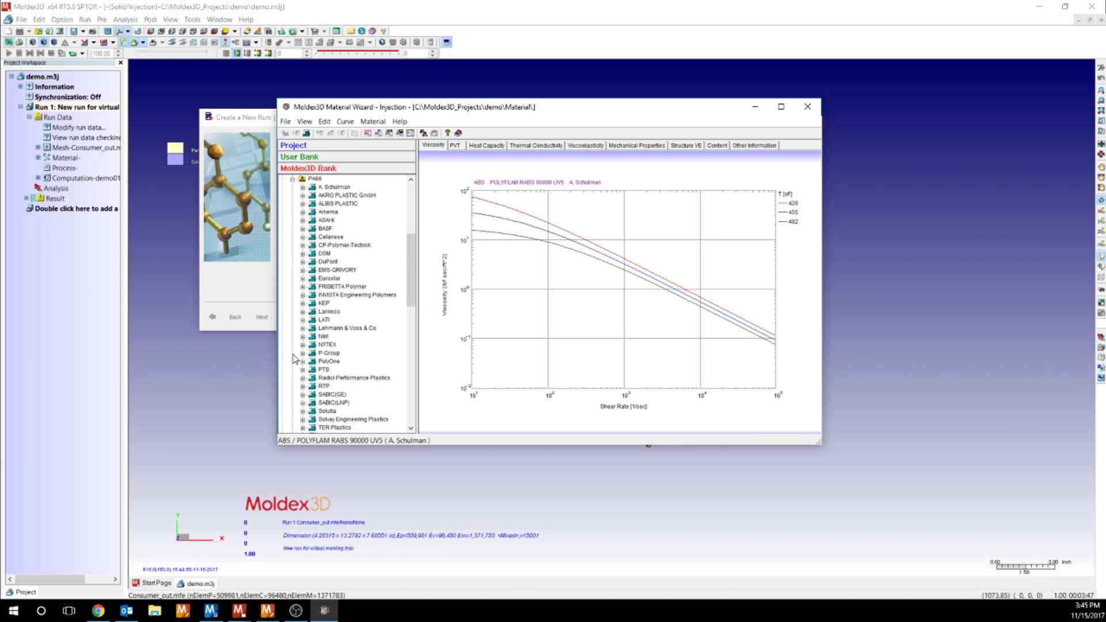
pyautogui.click(302, 187)
pyautogui.doubleClick(339, 196)
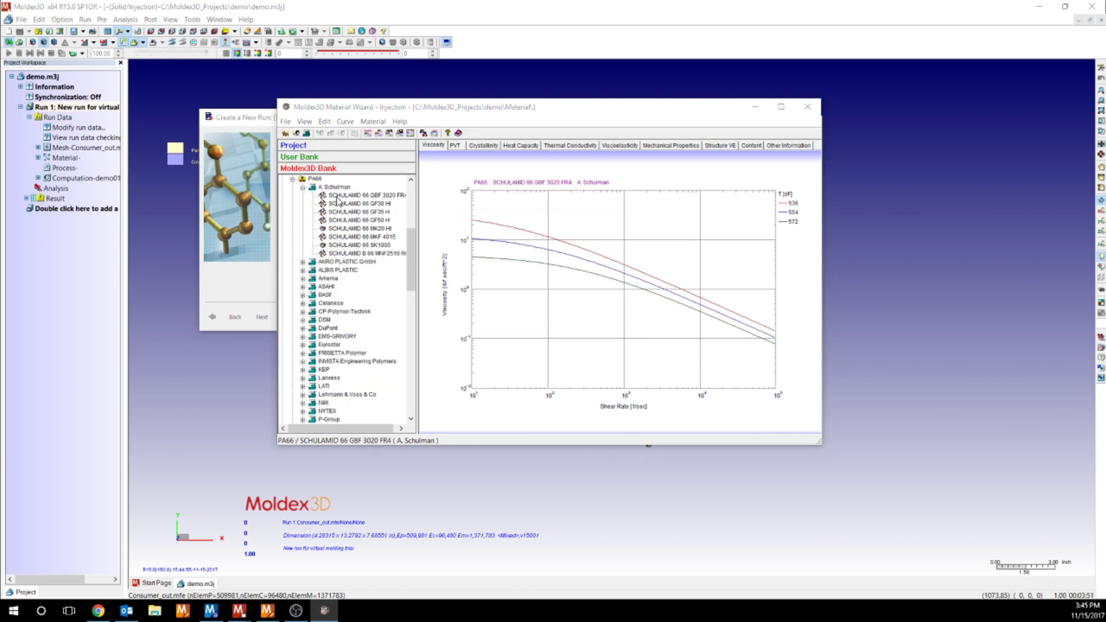
pyautogui.click(565, 318)
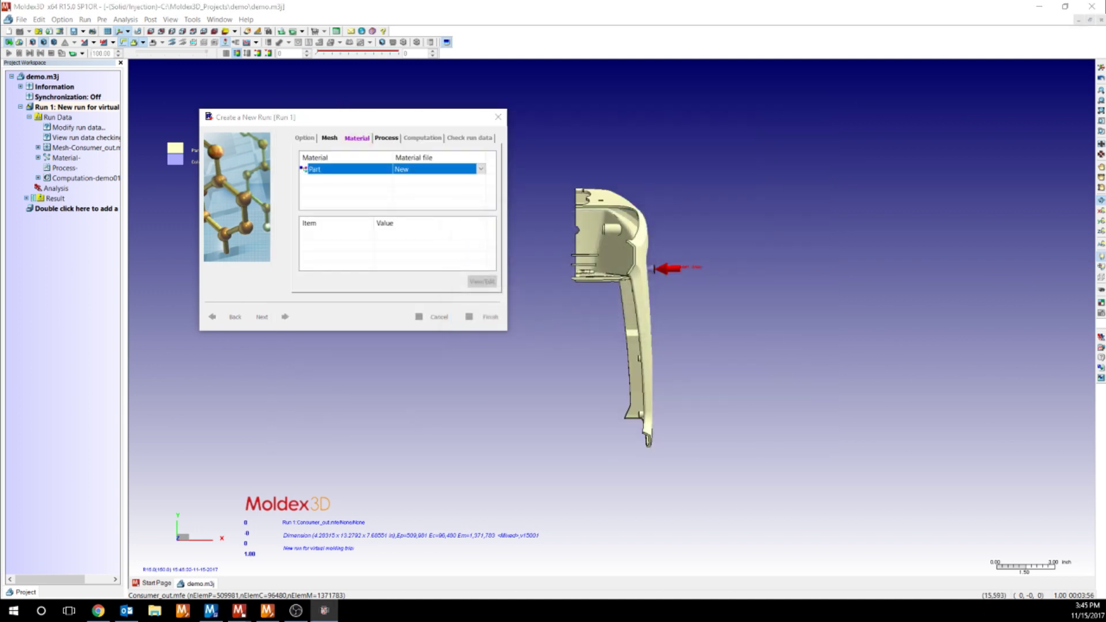
pyautogui.doubleClick(303, 169)
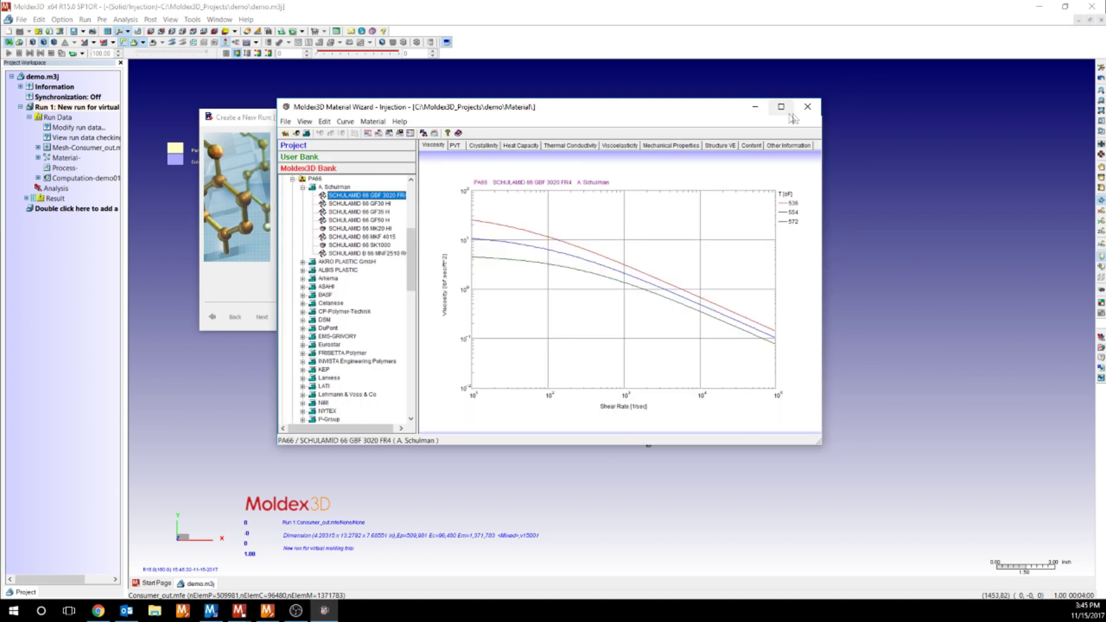
pyautogui.click(807, 107)
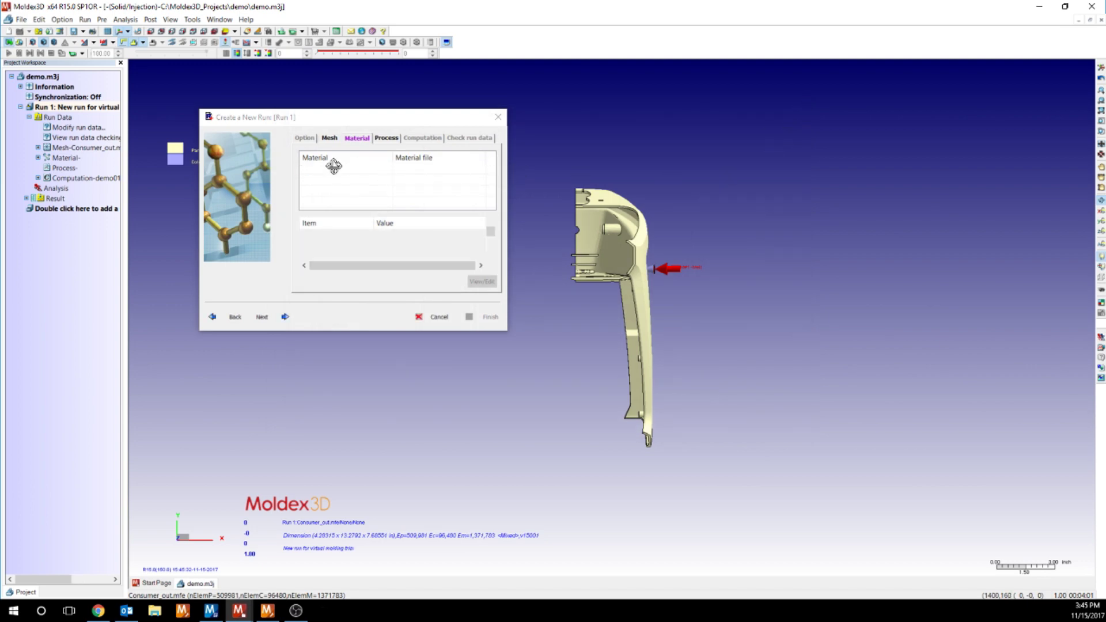
# Create a new CAE-mode process for Run 1 in the Process Wizard.
pyautogui.click(386, 138)
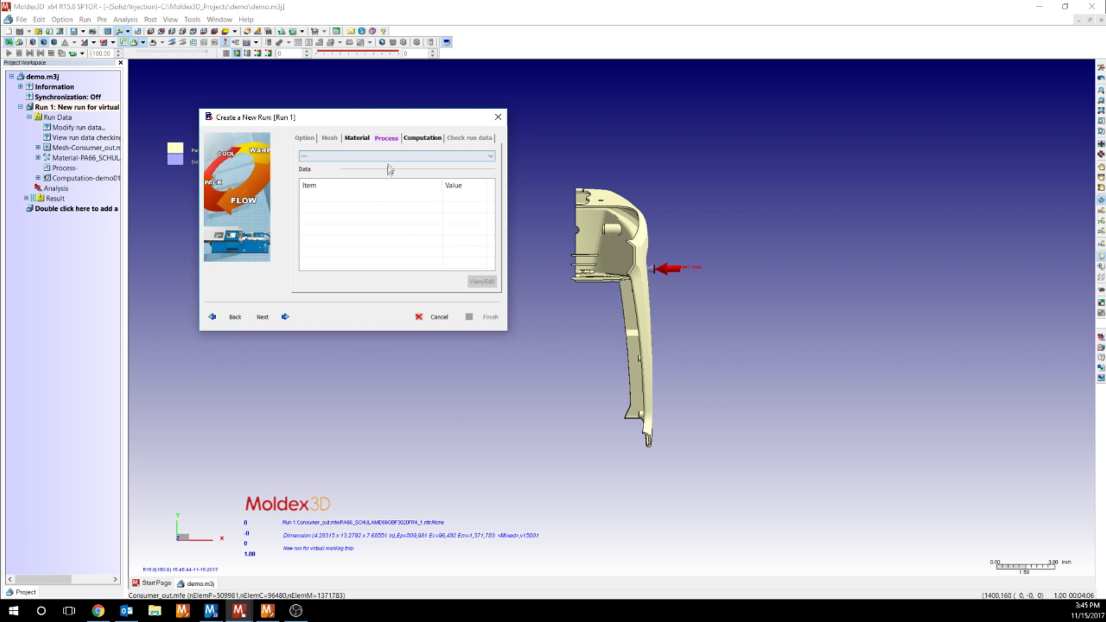
pyautogui.click(390, 157)
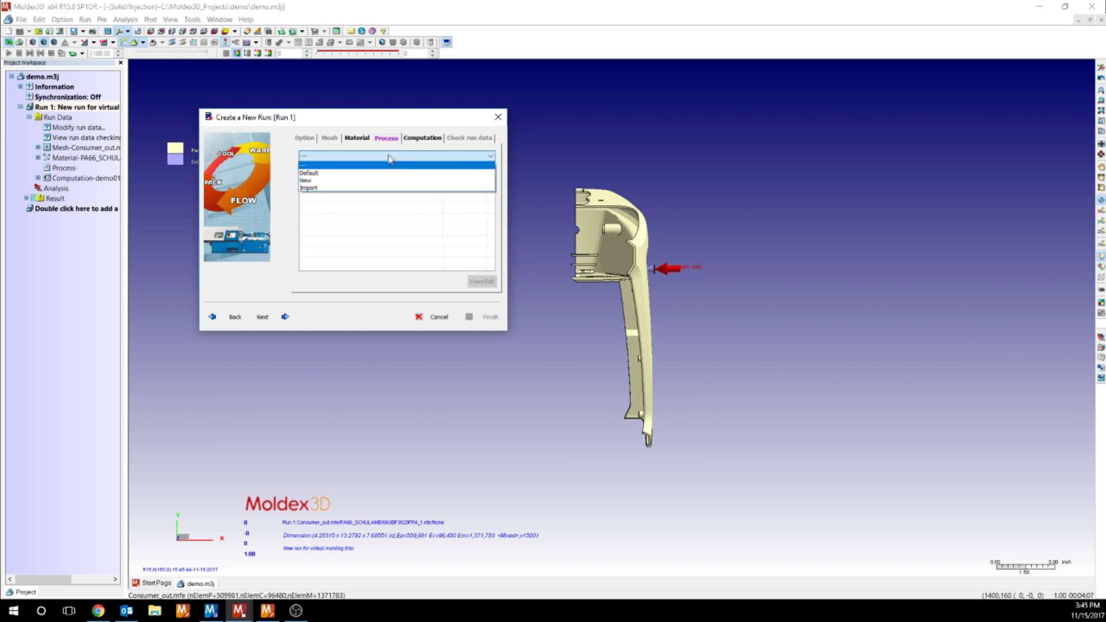
pyautogui.click(314, 180)
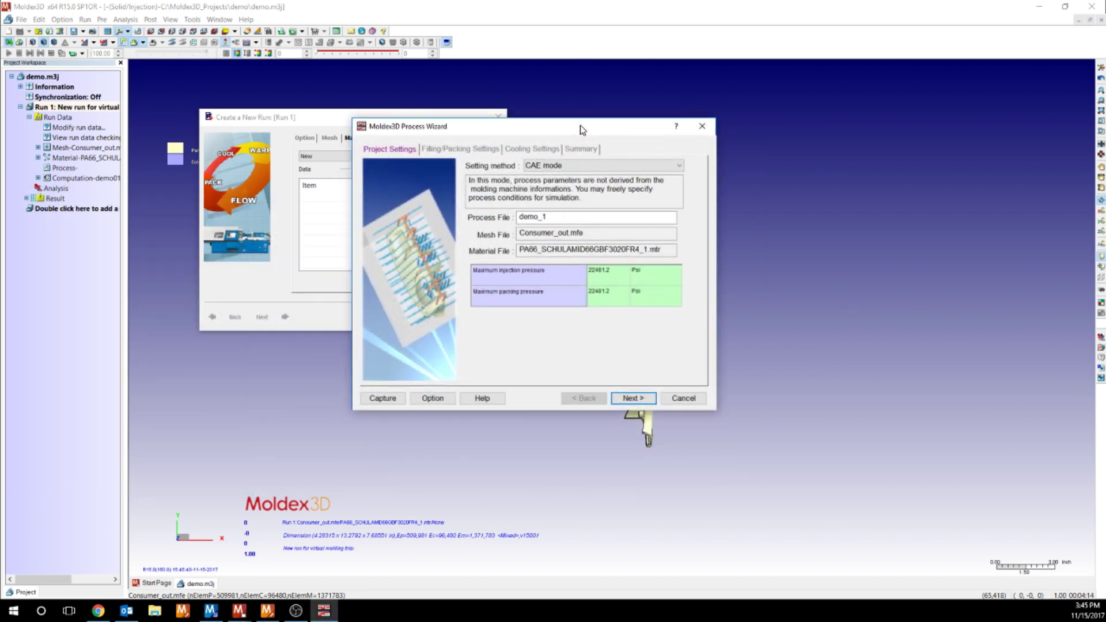
pyautogui.click(632, 398)
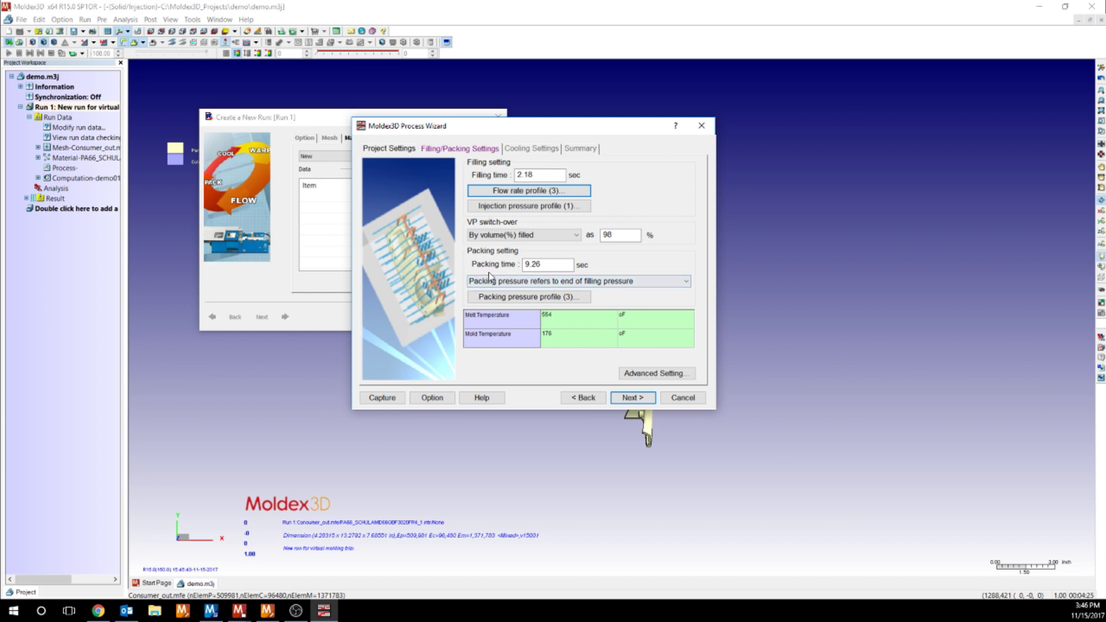
# Review filling 2.18 s, 98% switch-over, 9.26 s packing and the packing pressure profile.
pyautogui.click(540, 175)
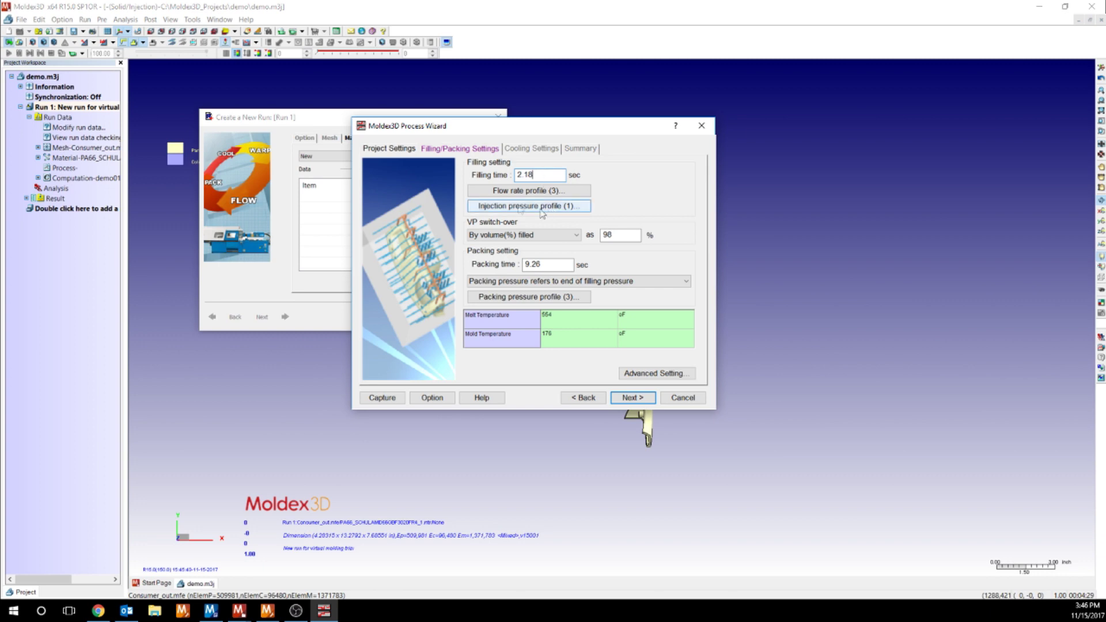
pyautogui.click(611, 237)
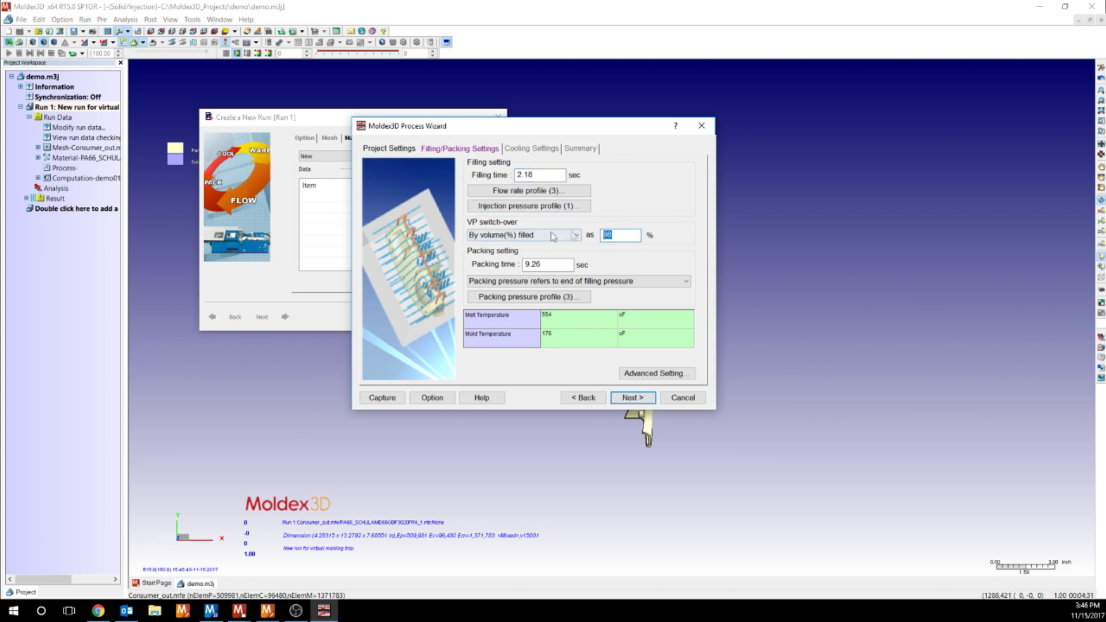
pyautogui.press('Tab')
pyautogui.click(571, 298)
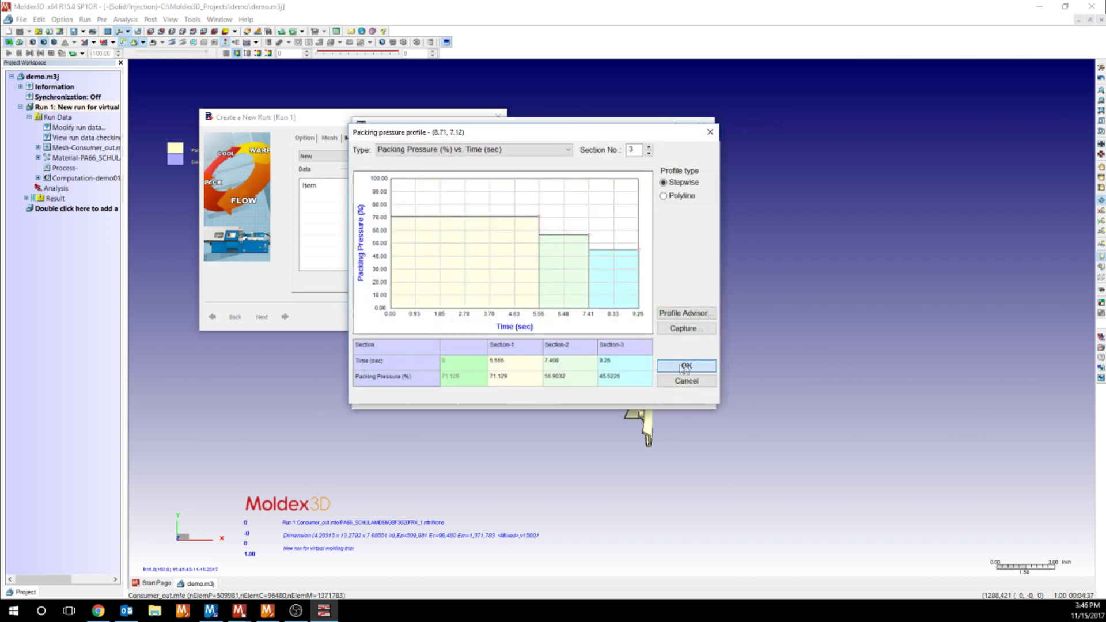
pyautogui.click(684, 366)
pyautogui.click(575, 322)
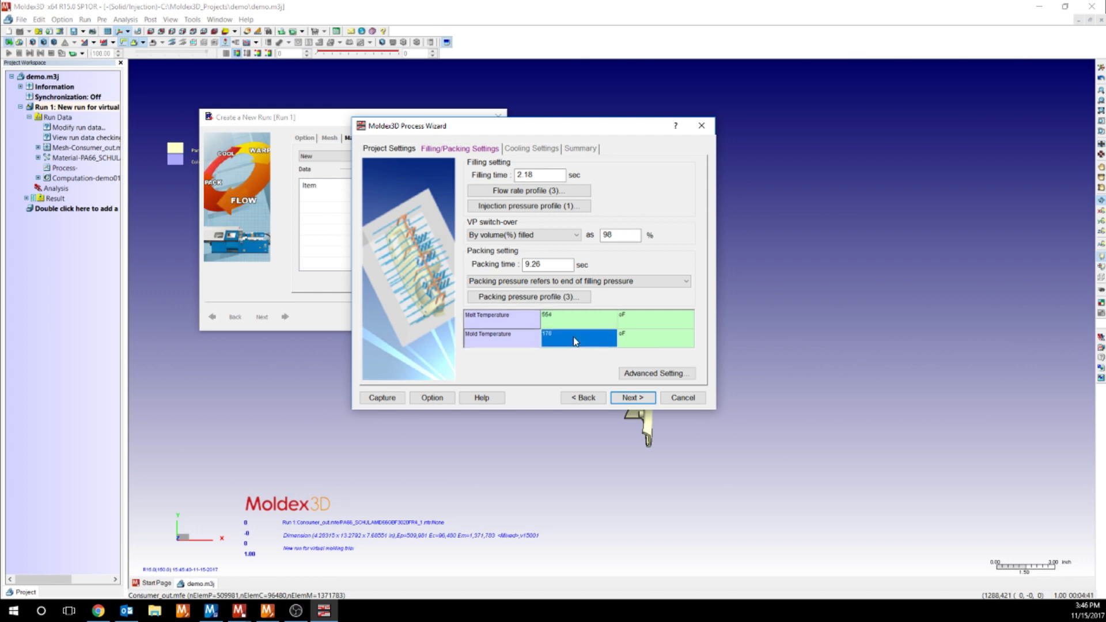
# Review the air temperature, 17.2 s cooling time and mold-open time values.
pyautogui.click(632, 397)
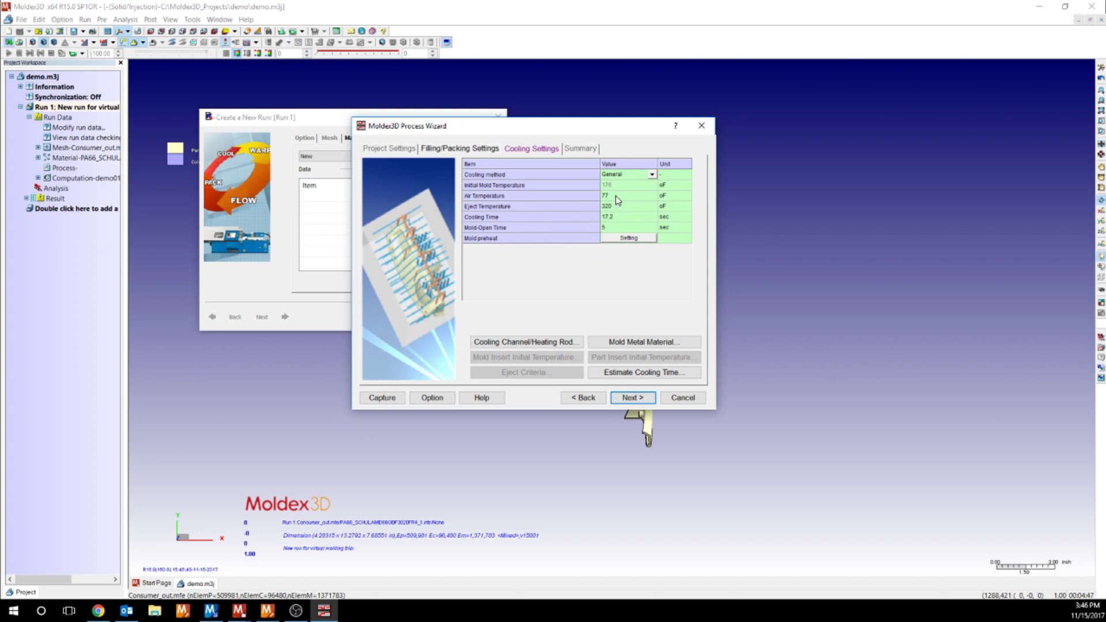
pyautogui.click(618, 200)
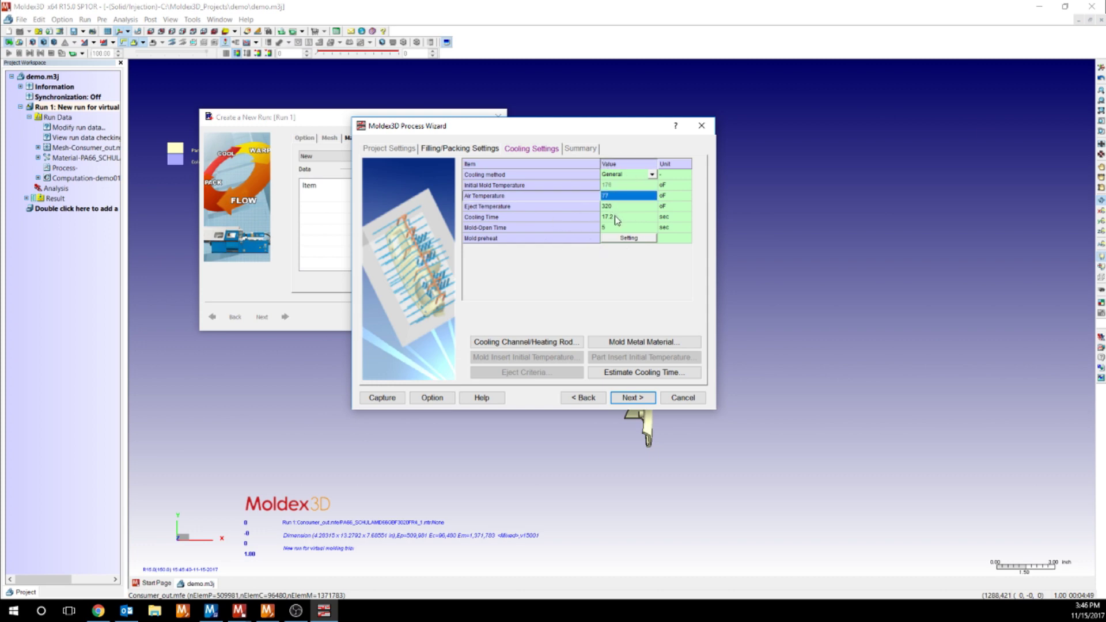
pyautogui.click(617, 219)
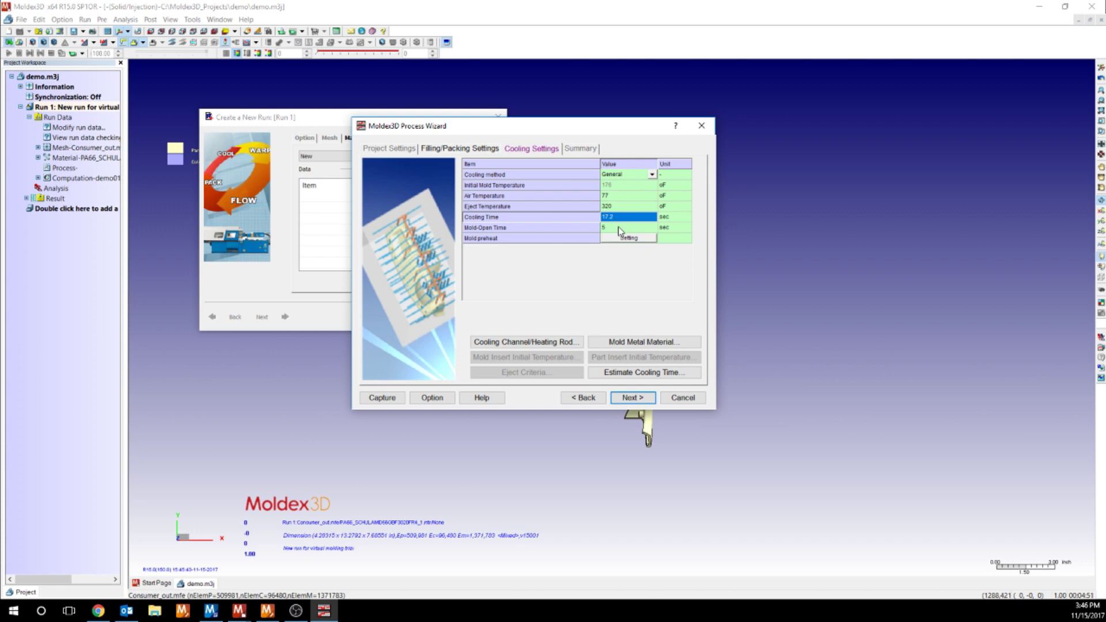
pyautogui.click(619, 228)
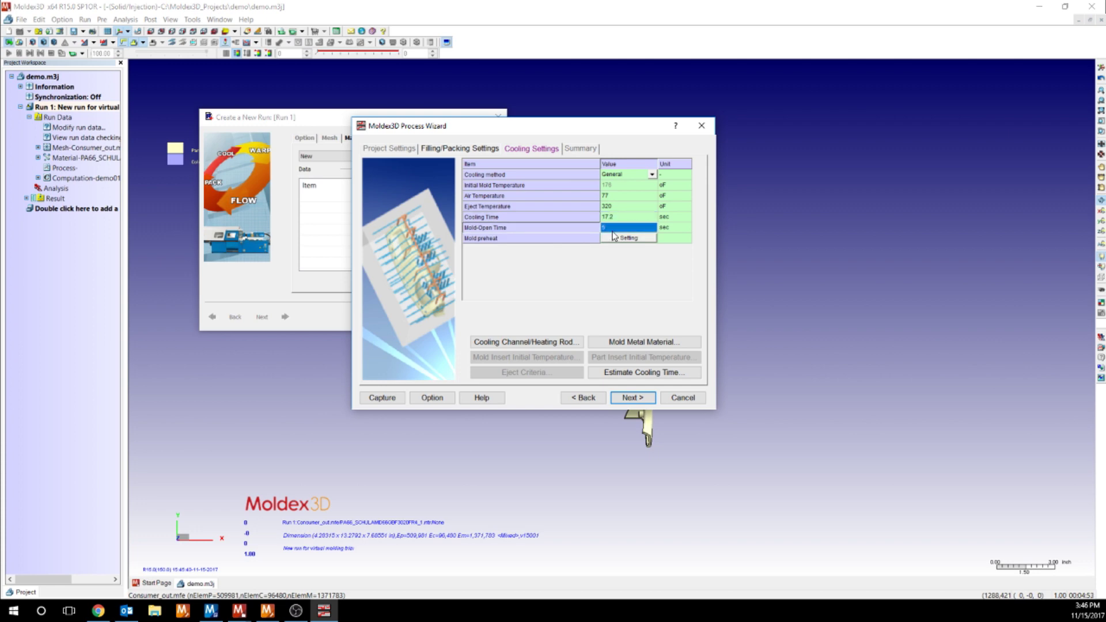
# Inspect channel EC1's temperature, flow rate, water coolant, diameter and Reynolds number, then accept.
pyautogui.click(544, 343)
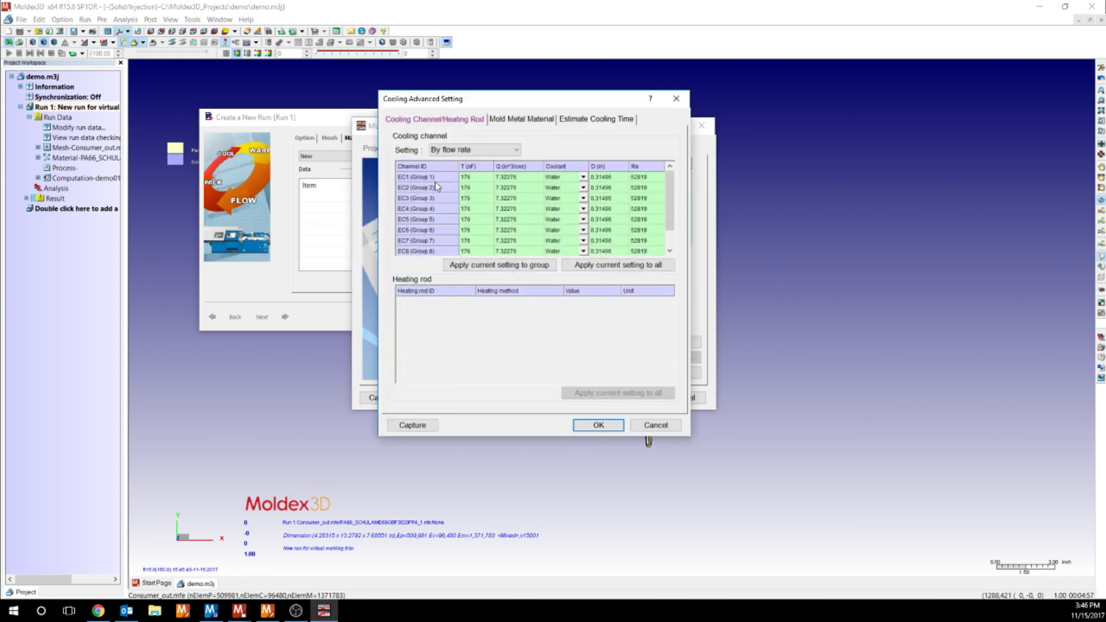
pyautogui.click(471, 180)
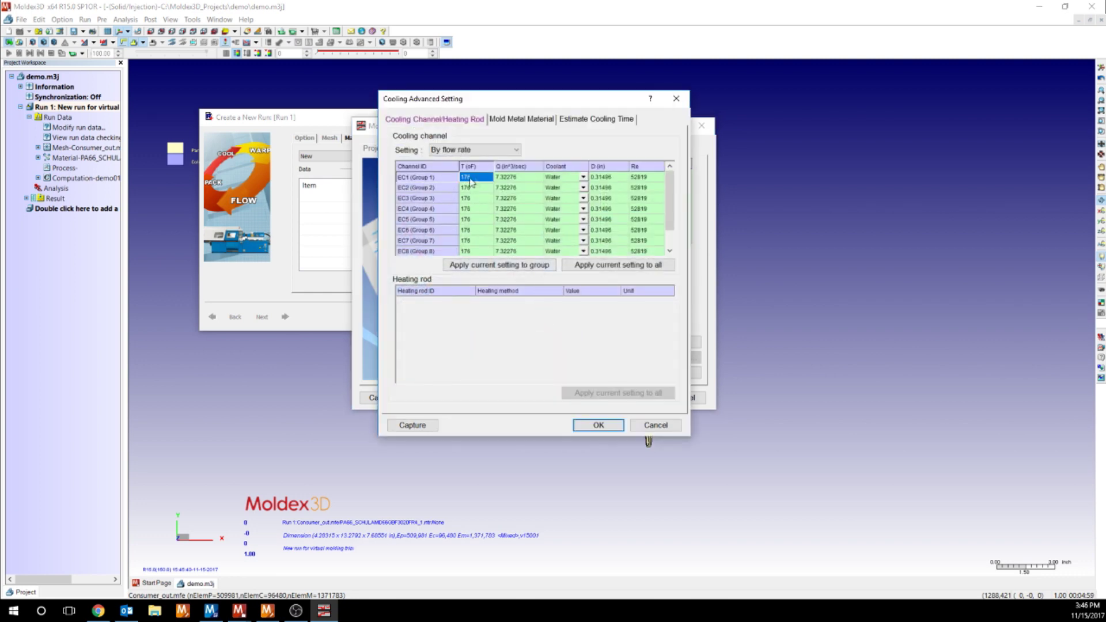
pyautogui.click(514, 180)
pyautogui.click(475, 150)
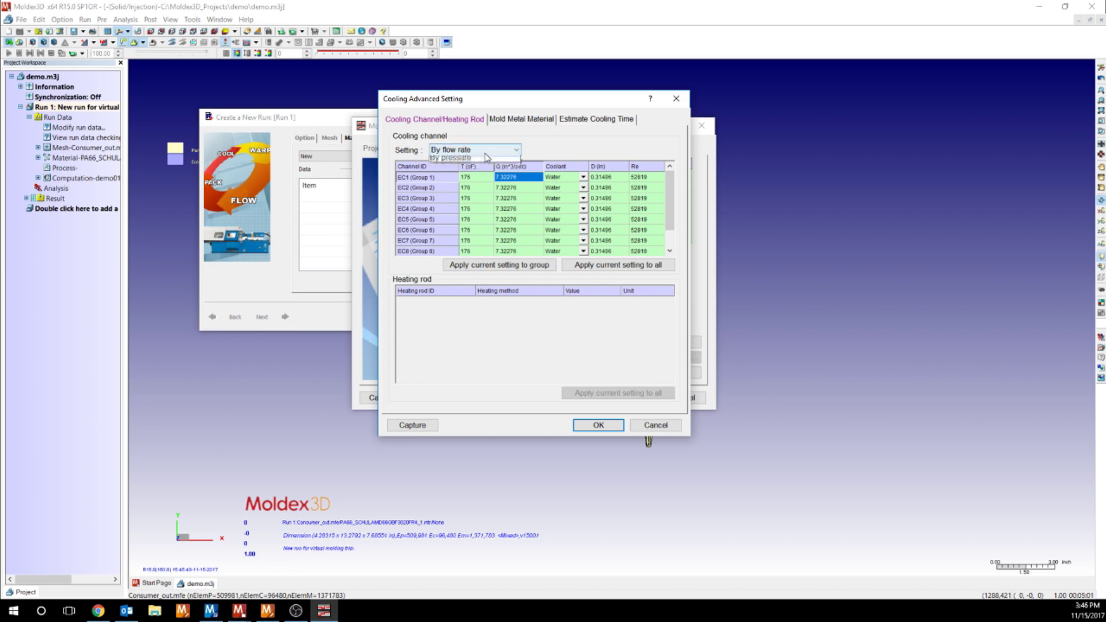
pyautogui.click(455, 163)
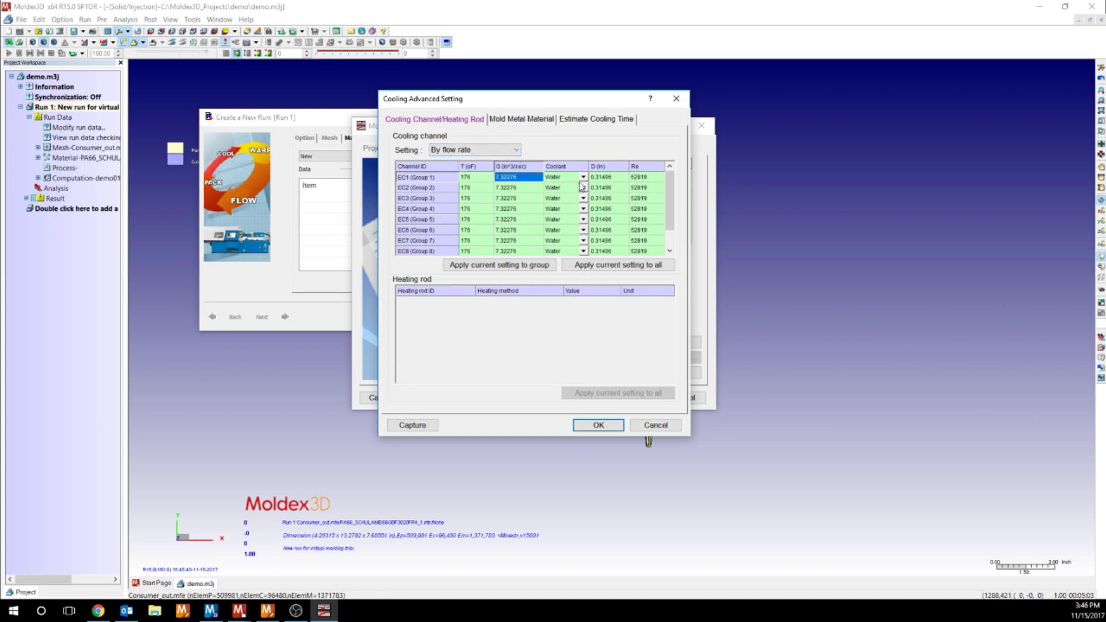
pyautogui.click(583, 177)
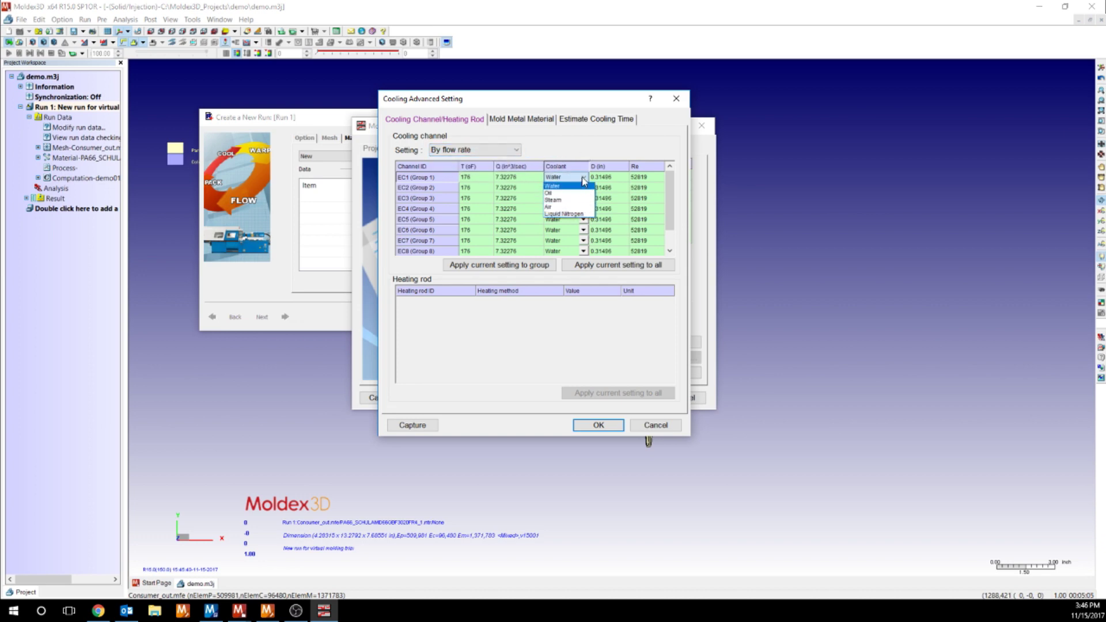
pyautogui.click(556, 186)
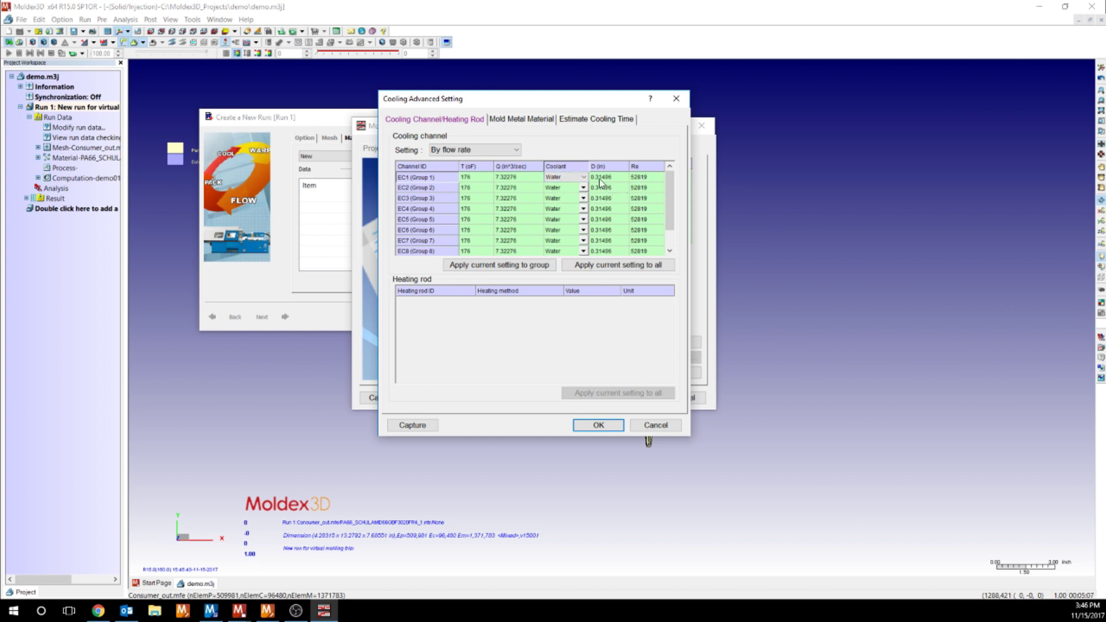
pyautogui.click(647, 177)
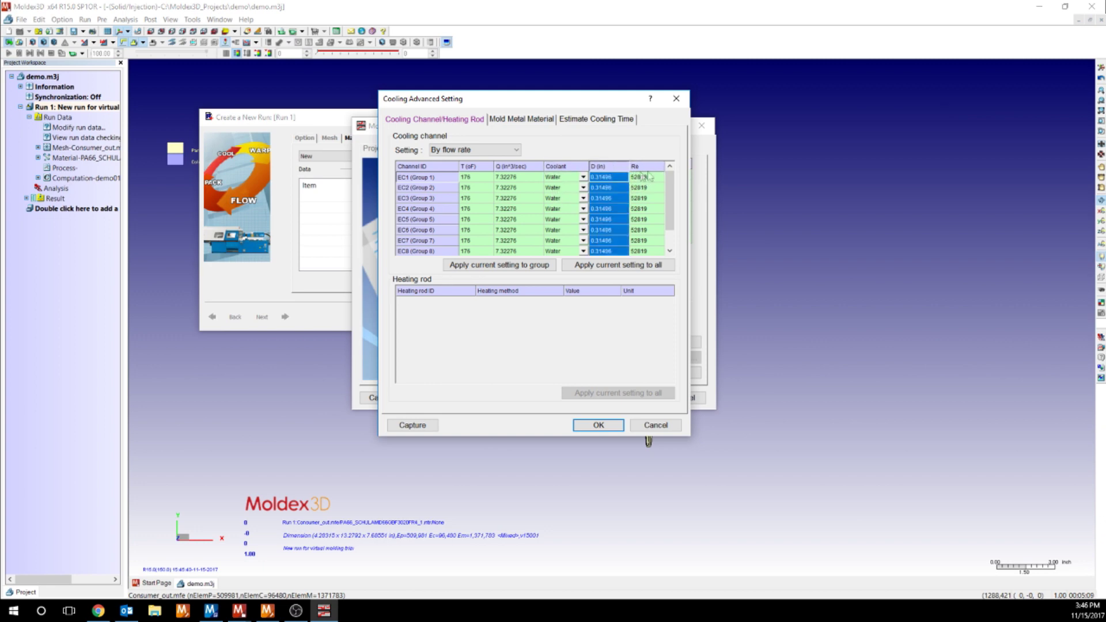
pyautogui.click(602, 177)
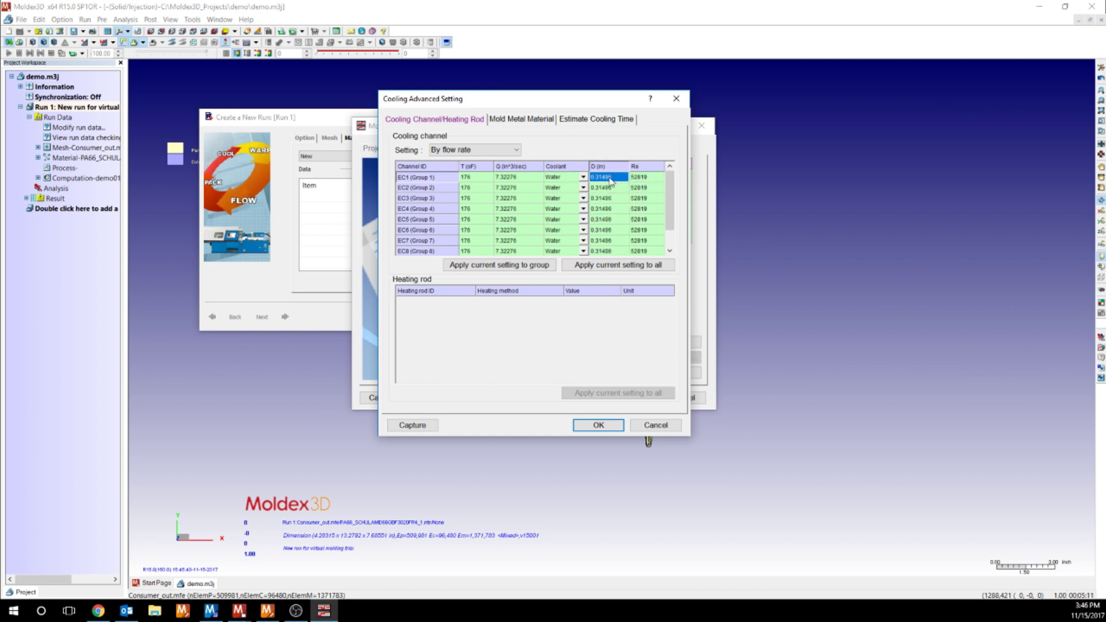
pyautogui.click(646, 183)
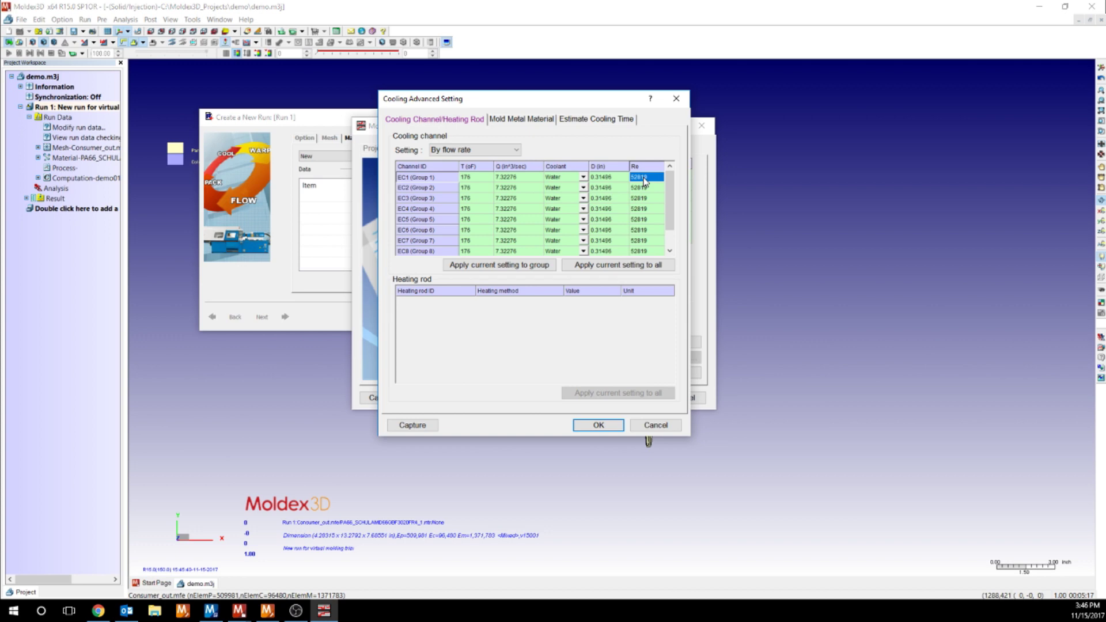
pyautogui.click(600, 426)
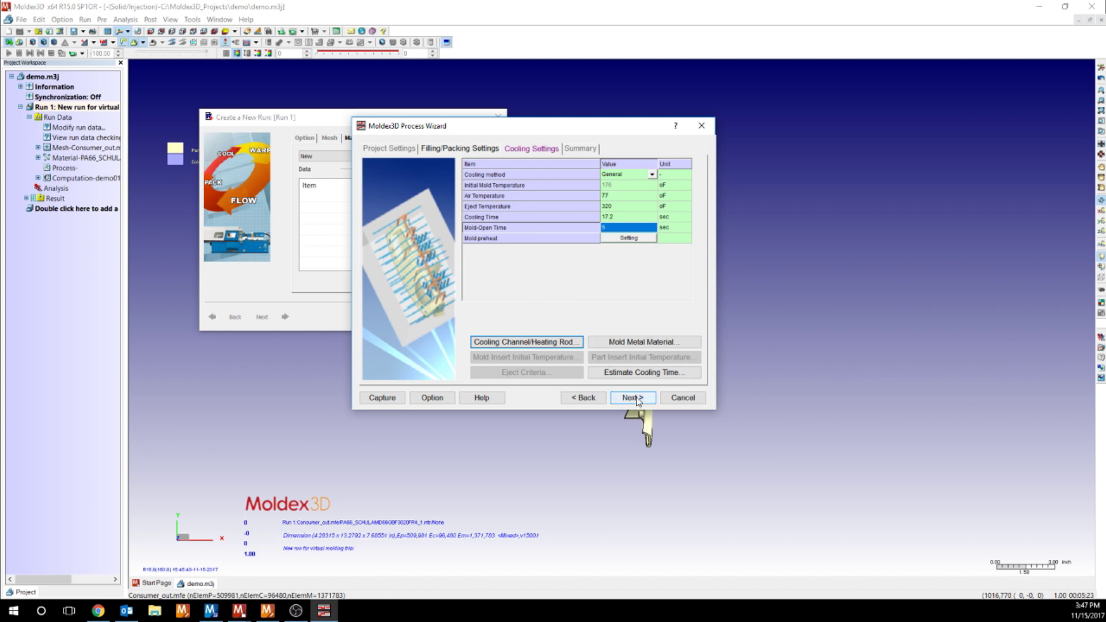
pyautogui.click(644, 342)
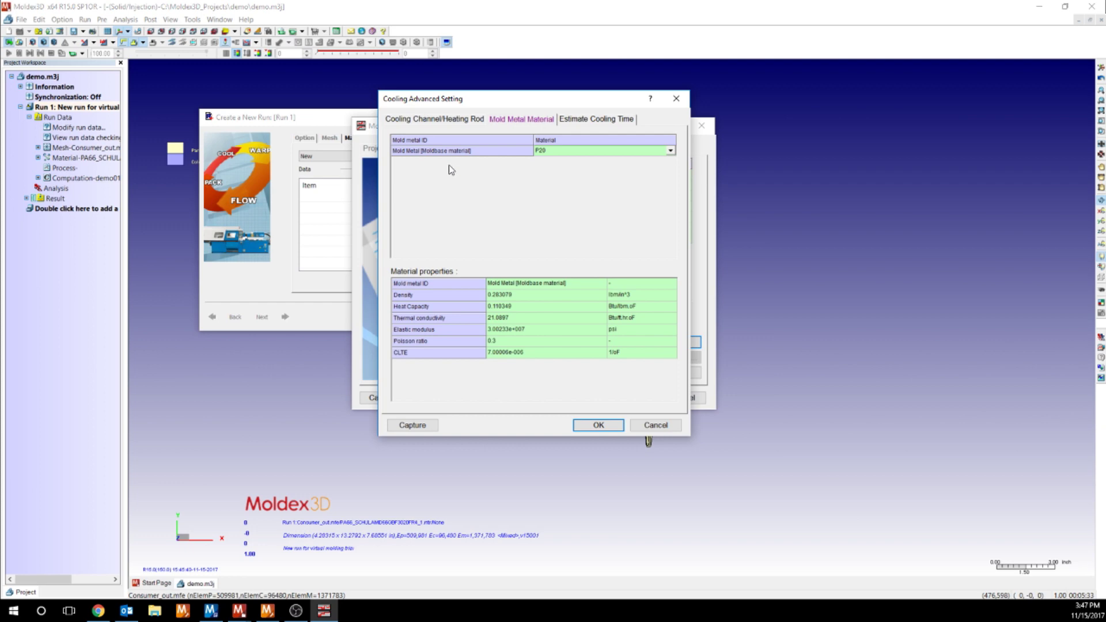
# Keep P20 as the mold metal and finish the wizard, assigning demo_1.pro.
pyautogui.click(670, 152)
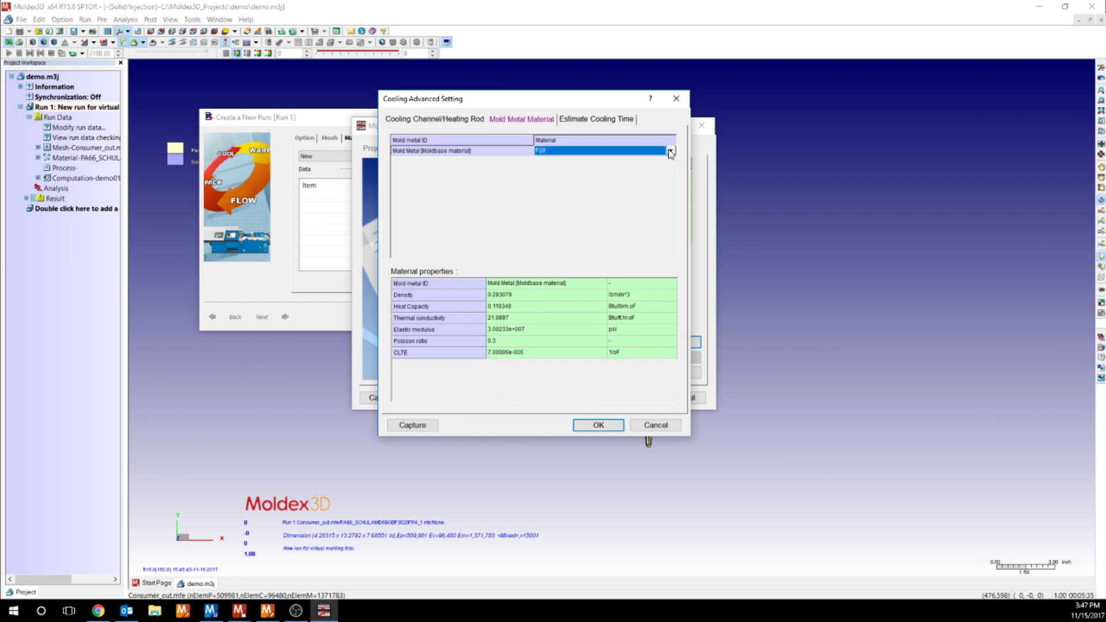
pyautogui.click(670, 152)
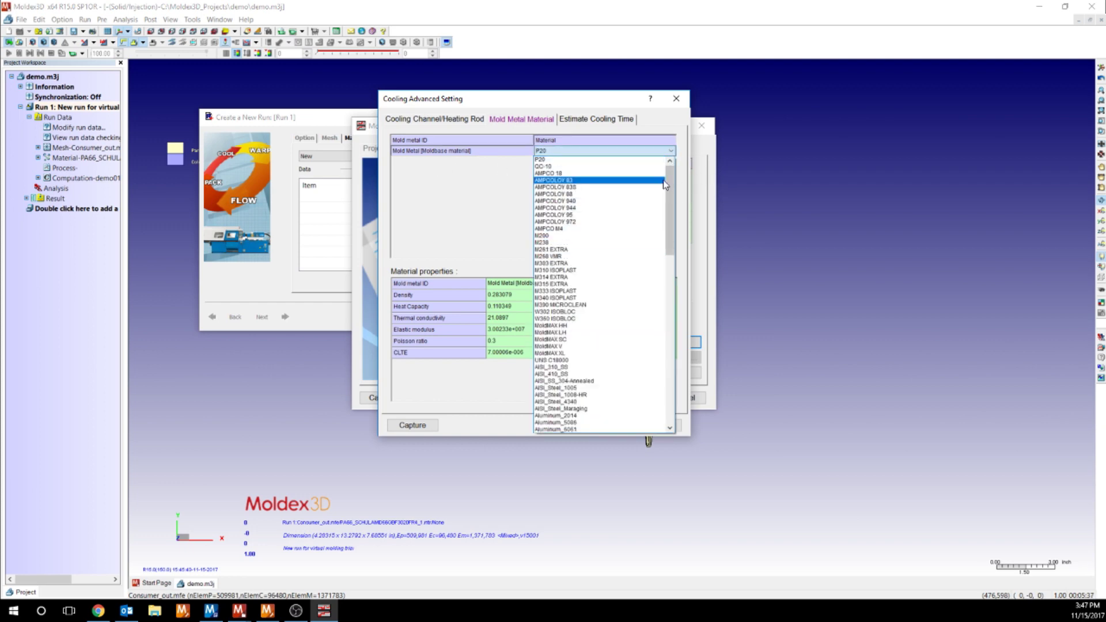
pyautogui.moveTo(668, 185)
pyautogui.mouseDown()
pyautogui.moveTo(649, 260)
pyautogui.moveTo(675, 193)
pyautogui.mouseUp()
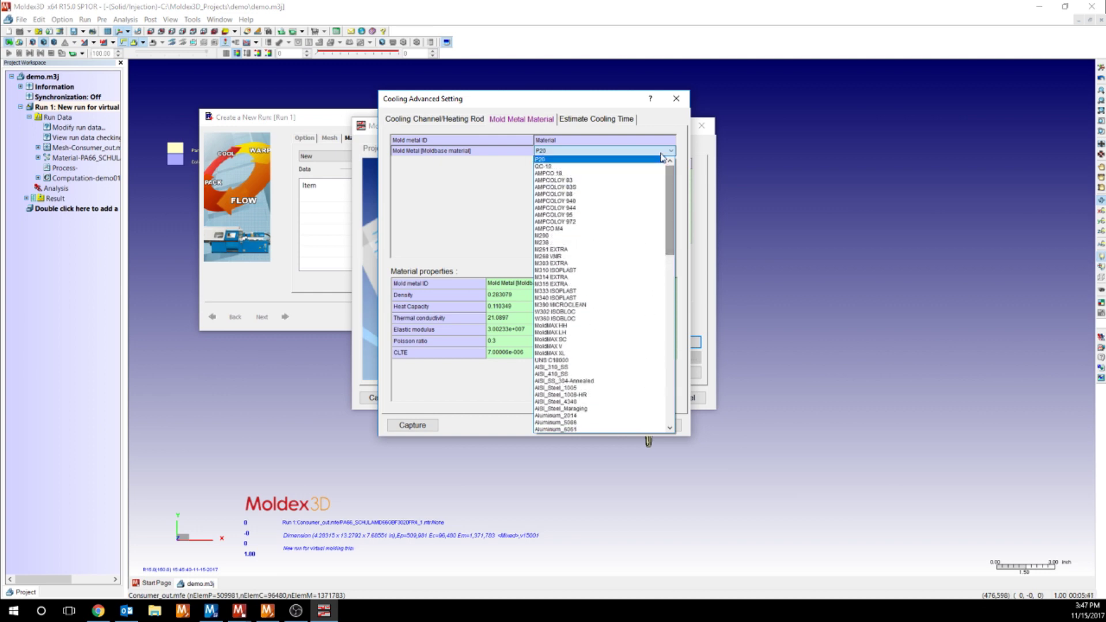
pyautogui.click(647, 440)
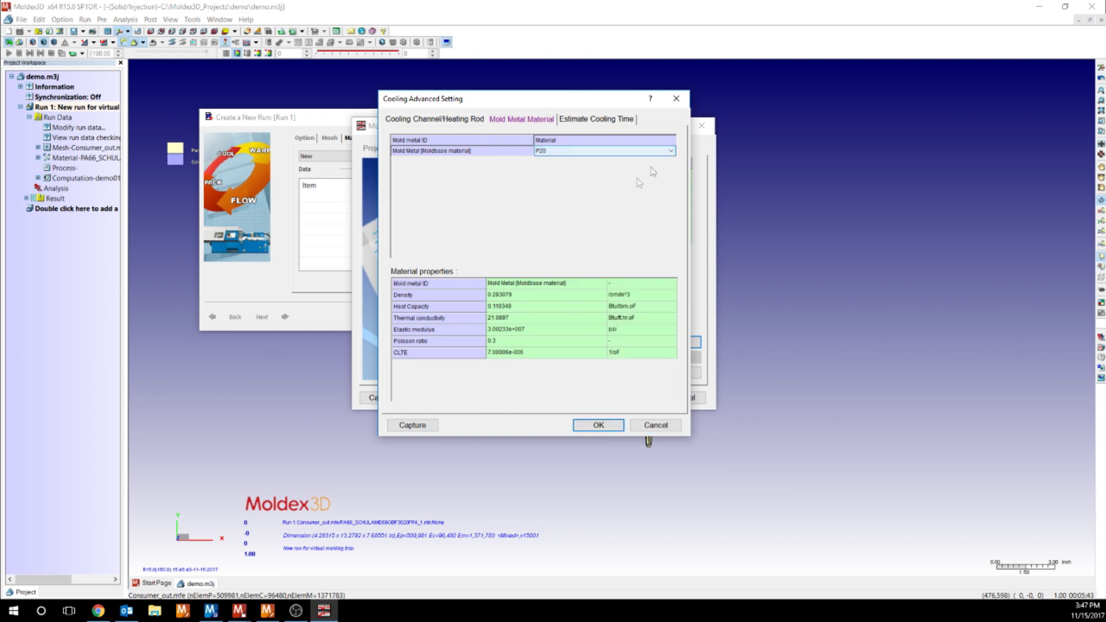
pyautogui.click(595, 425)
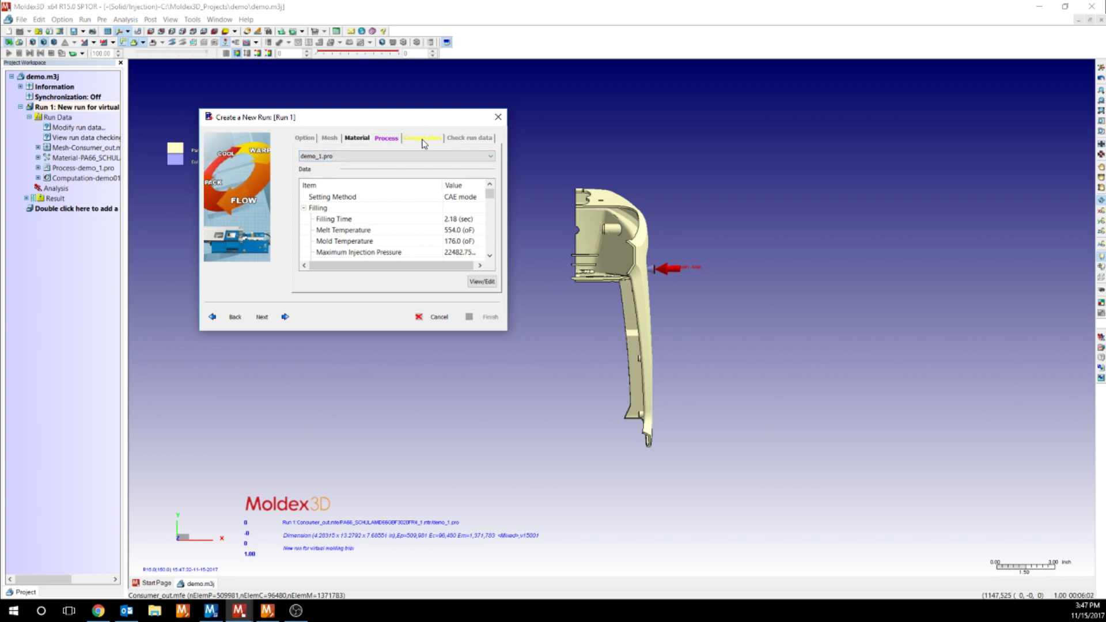
# Run the Computation tab's data check, confirm the OK report, and finish Run 1.
pyautogui.click(423, 140)
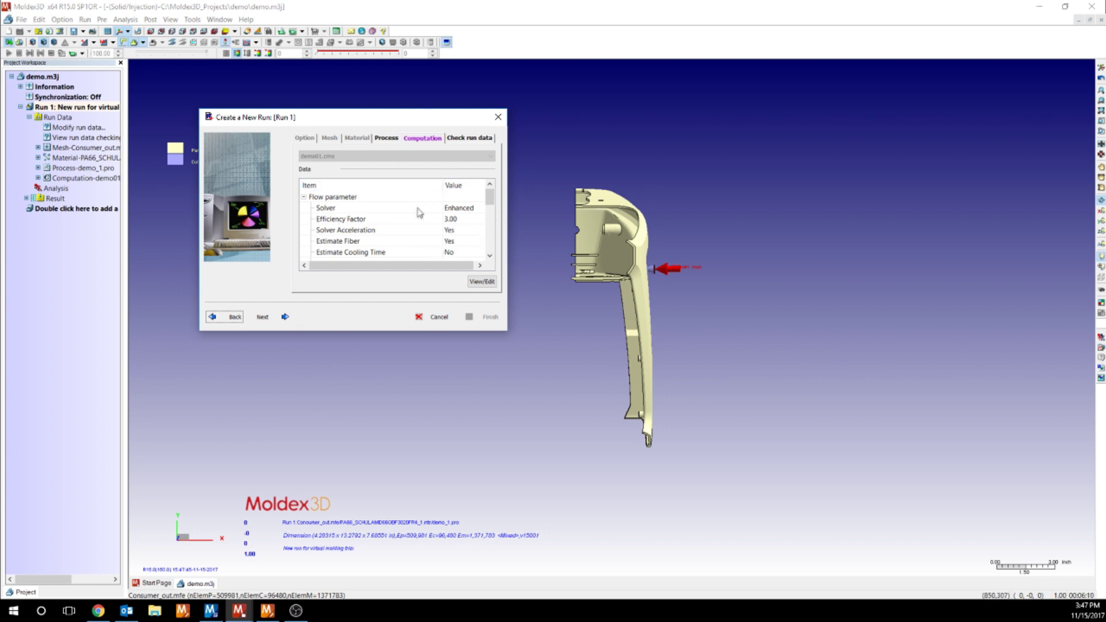
pyautogui.click(470, 138)
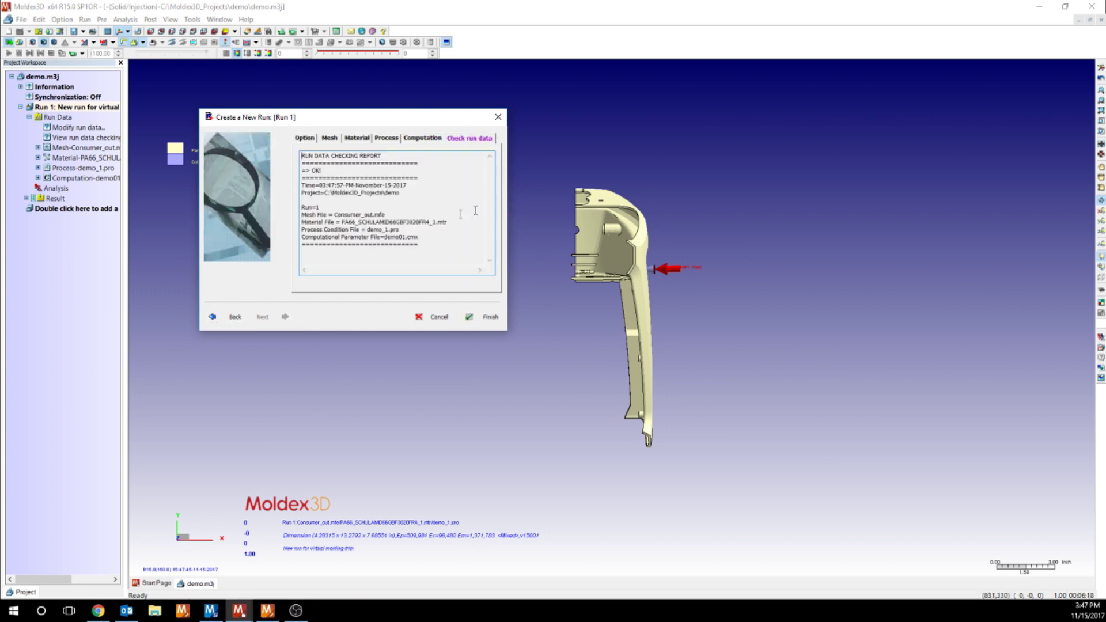
pyautogui.moveTo(330, 172); pyautogui.dragTo(297, 173)
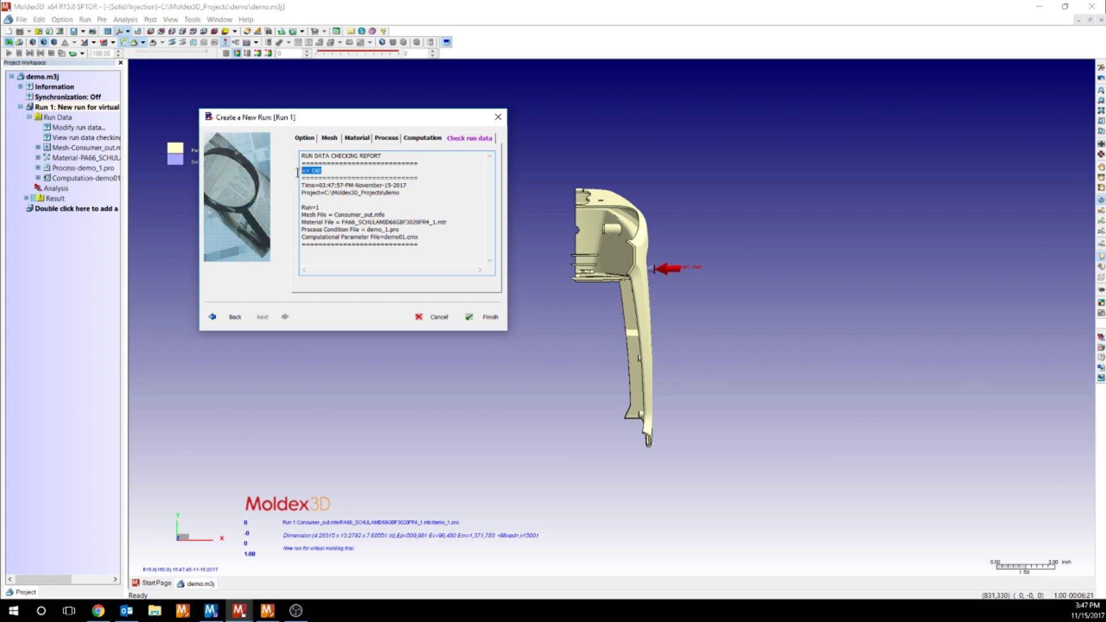
pyautogui.click(480, 317)
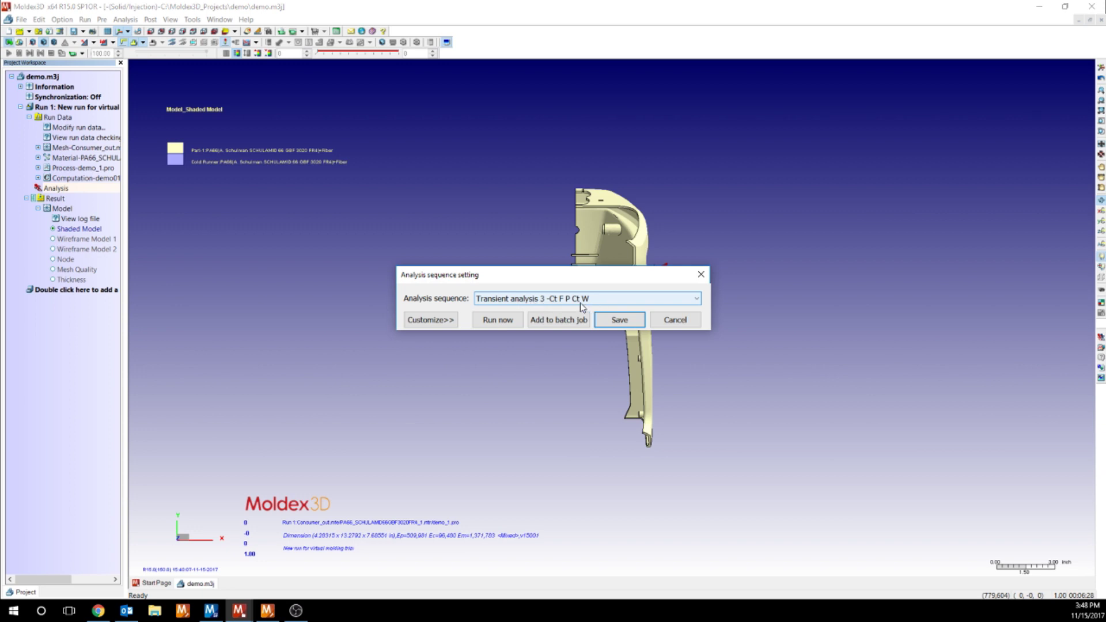
# Save Transient analysis 3 (Ct F P Ct W) as the run's analysis sequence.
pyautogui.click(600, 319)
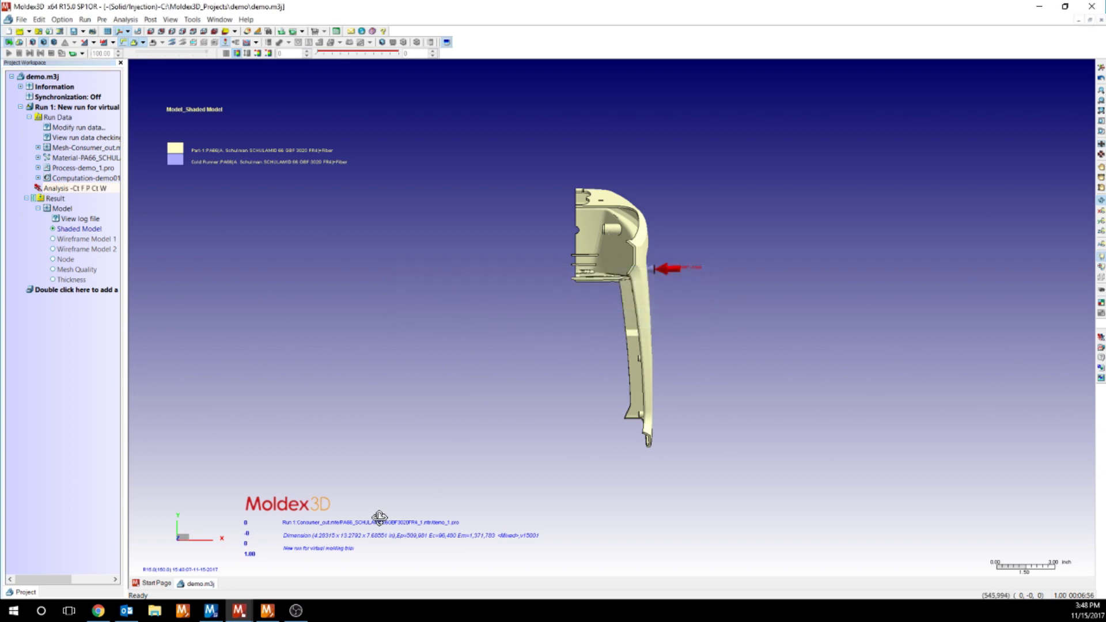
pyautogui.click(239, 611)
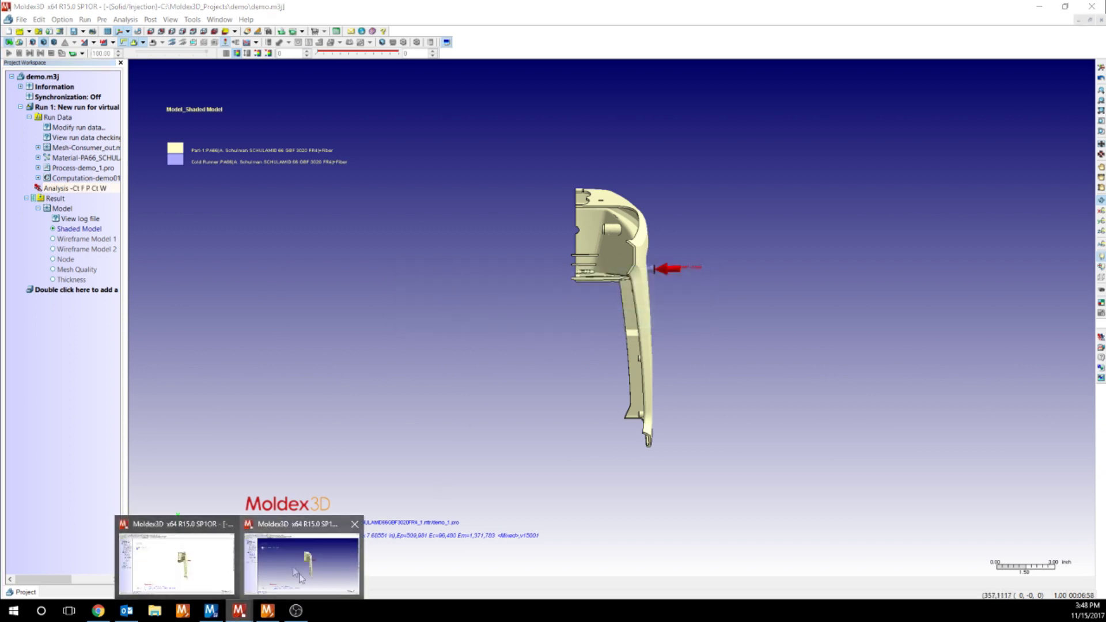
# Switch to Consumer.m3j, orient the part, and show the end-of-fill temperature result.
pyautogui.click(202, 561)
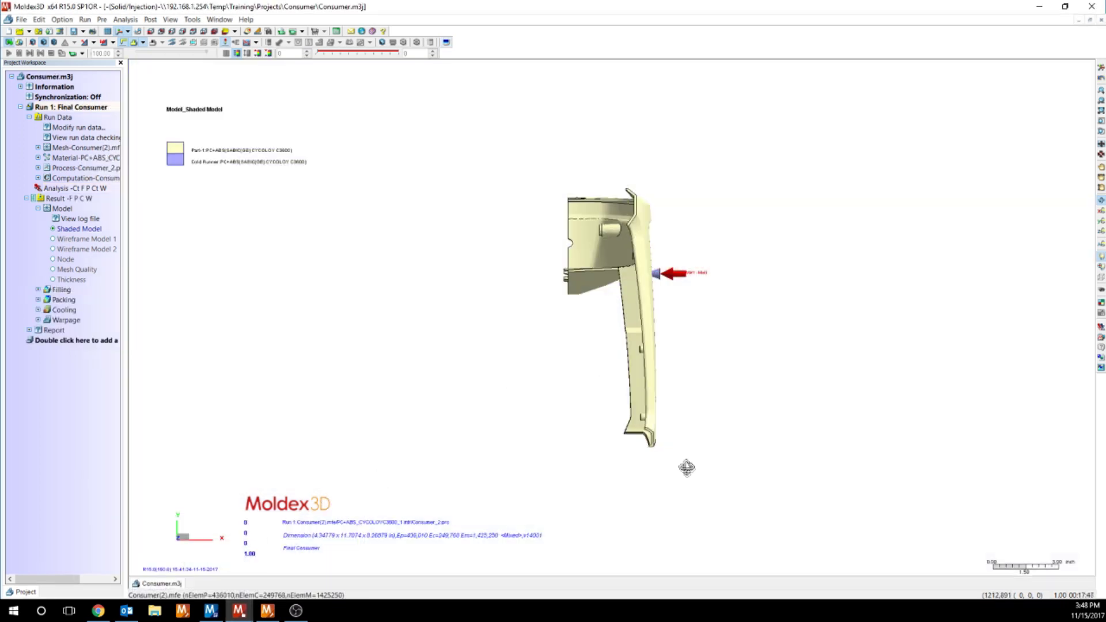
pyautogui.moveTo(686, 468)
pyautogui.mouseDown()
pyautogui.moveTo(528, 388)
pyautogui.moveTo(247, 292)
pyautogui.moveTo(637, 345)
pyautogui.moveTo(629, 207)
pyautogui.moveTo(561, 190)
pyautogui.moveTo(672, 297)
pyautogui.mouseUp()
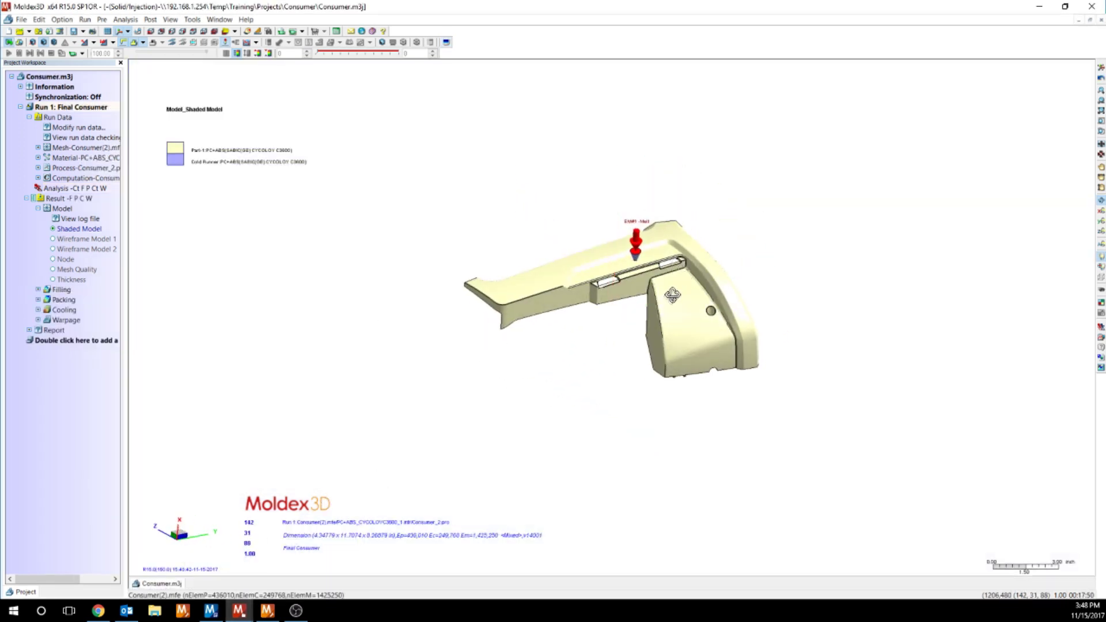
pyautogui.scroll(3, 672, 295)
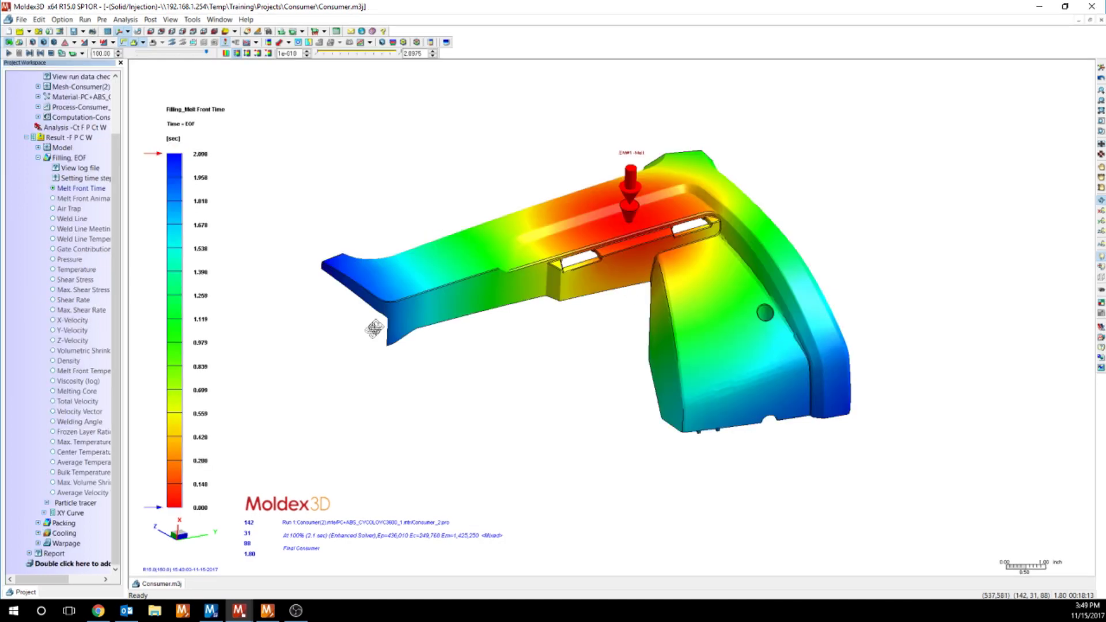
pyautogui.moveTo(613, 361); pyautogui.dragTo(655, 340)
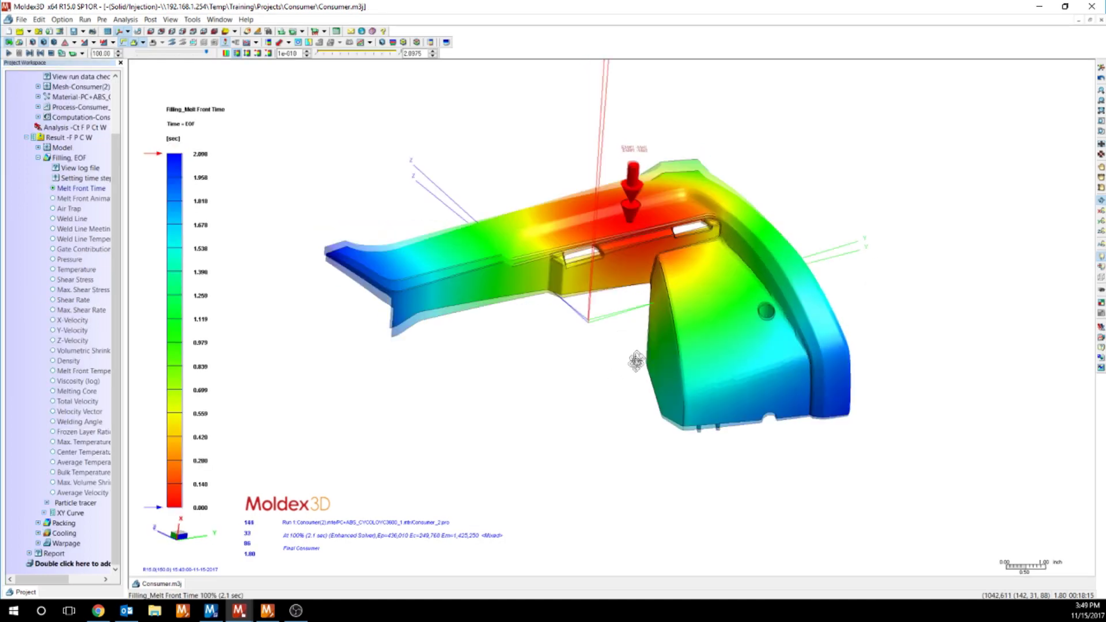
pyautogui.moveTo(743, 254); pyautogui.dragTo(304, 230)
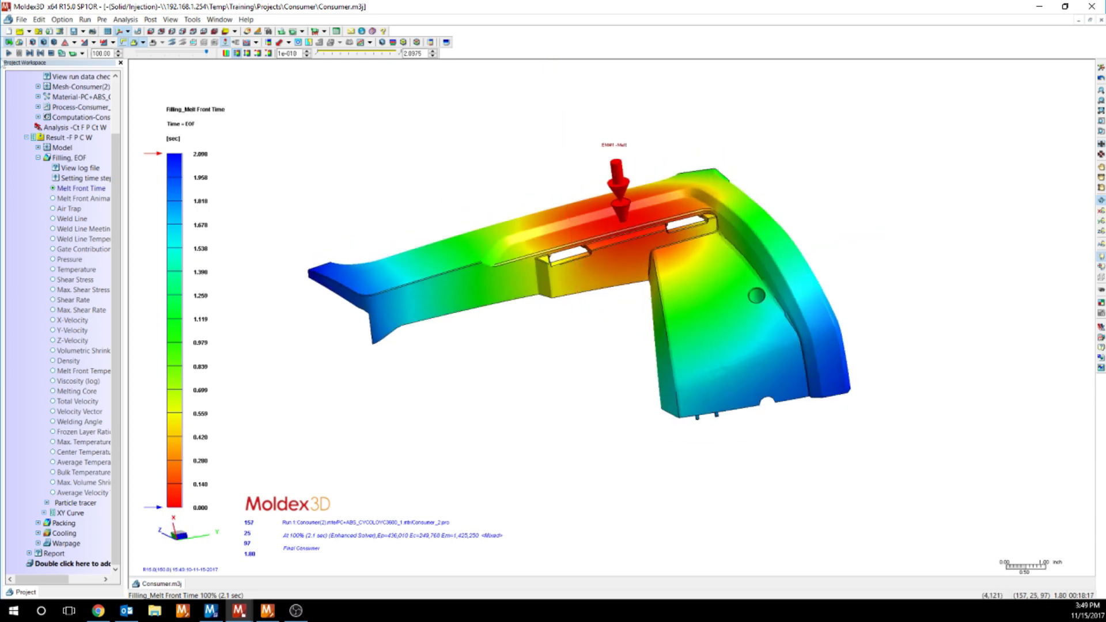
pyautogui.click(8, 54)
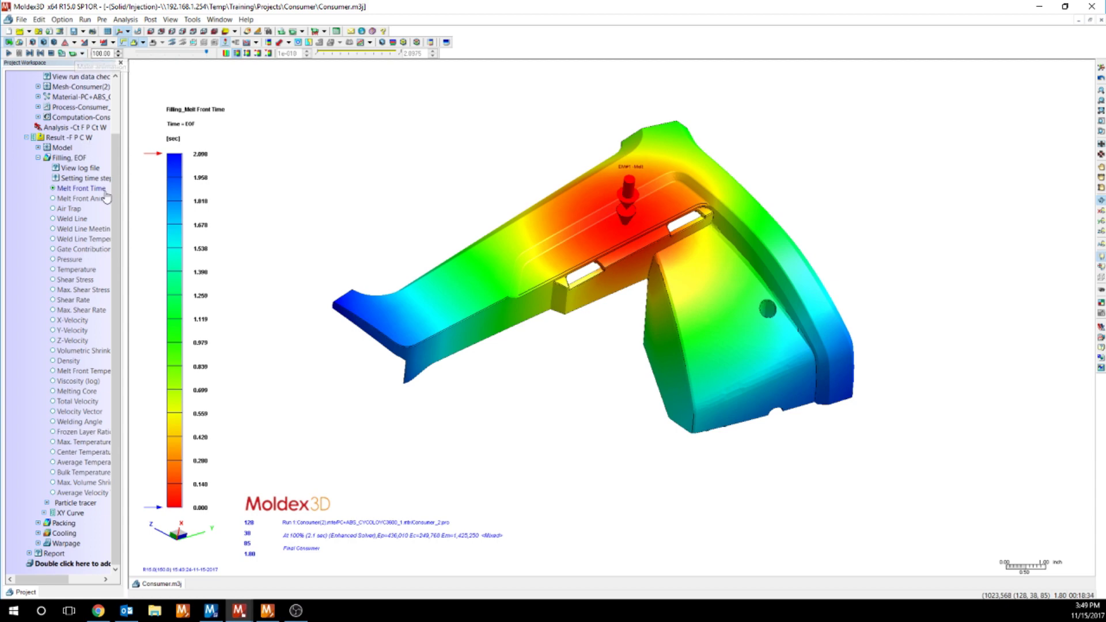
pyautogui.click(72, 269)
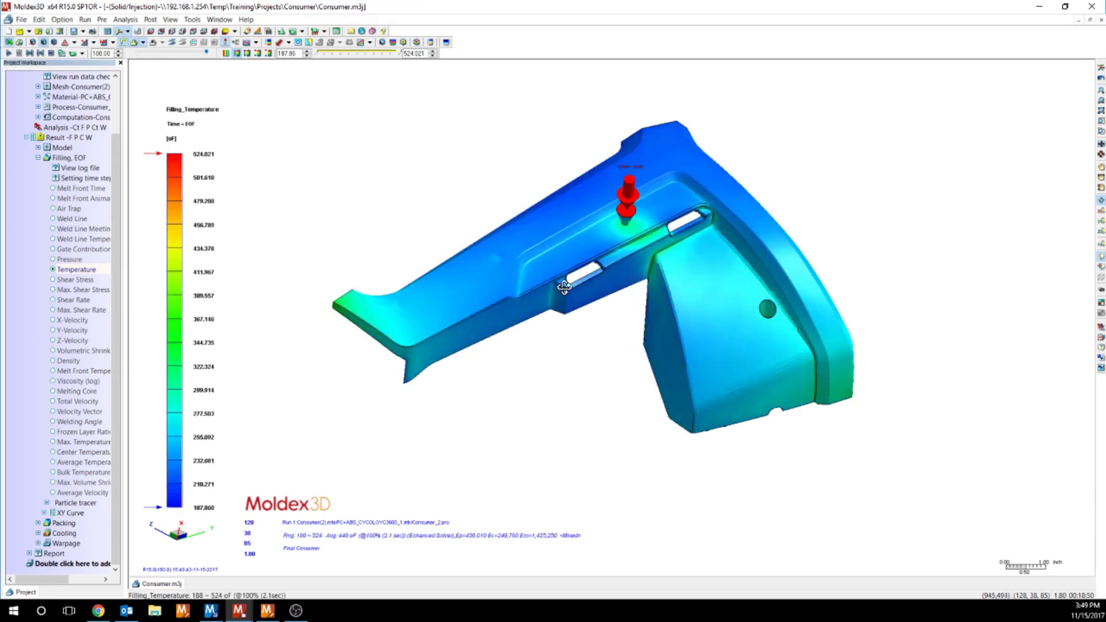
# Rotate the Consumer part's filling temperature plot slightly.
pyautogui.moveTo(562, 279)
pyautogui.mouseDown(button='middle')
pyautogui.moveTo(552, 247)
pyautogui.moveTo(525, 259)
pyautogui.mouseUp(button='middle')
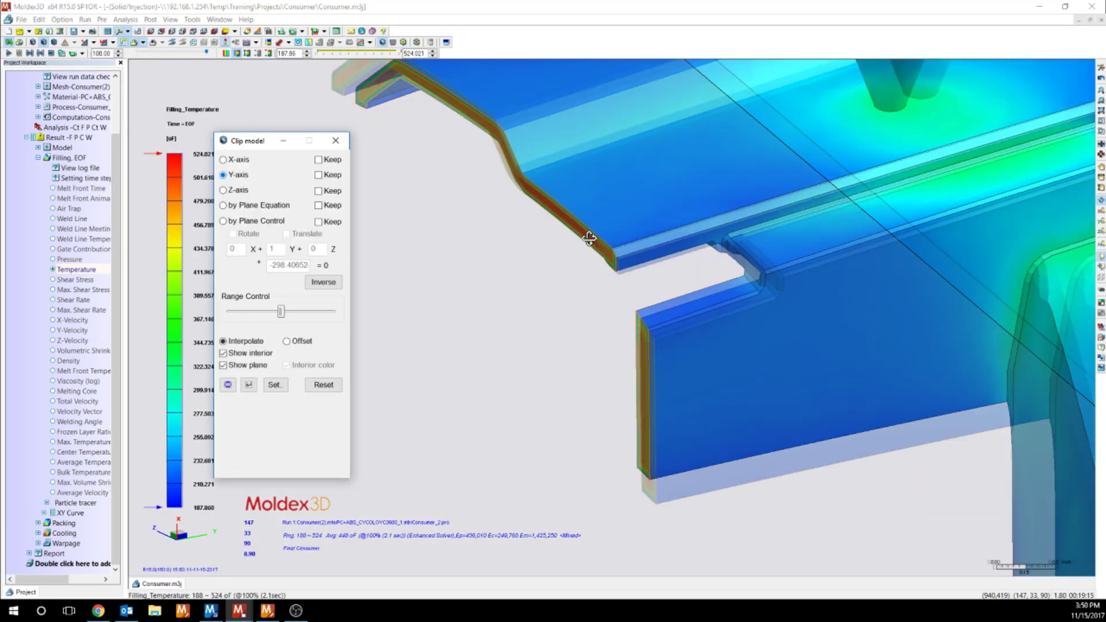
# Turn the clipped temperature plot, then remove the clip to show the whole part uncut.
pyautogui.scroll(5, 599, 250)
pyautogui.moveTo(589, 333)
pyautogui.mouseDown(button='middle')
pyautogui.moveTo(707, 314)
pyautogui.moveTo(389, 68)
pyautogui.mouseUp(button='middle')
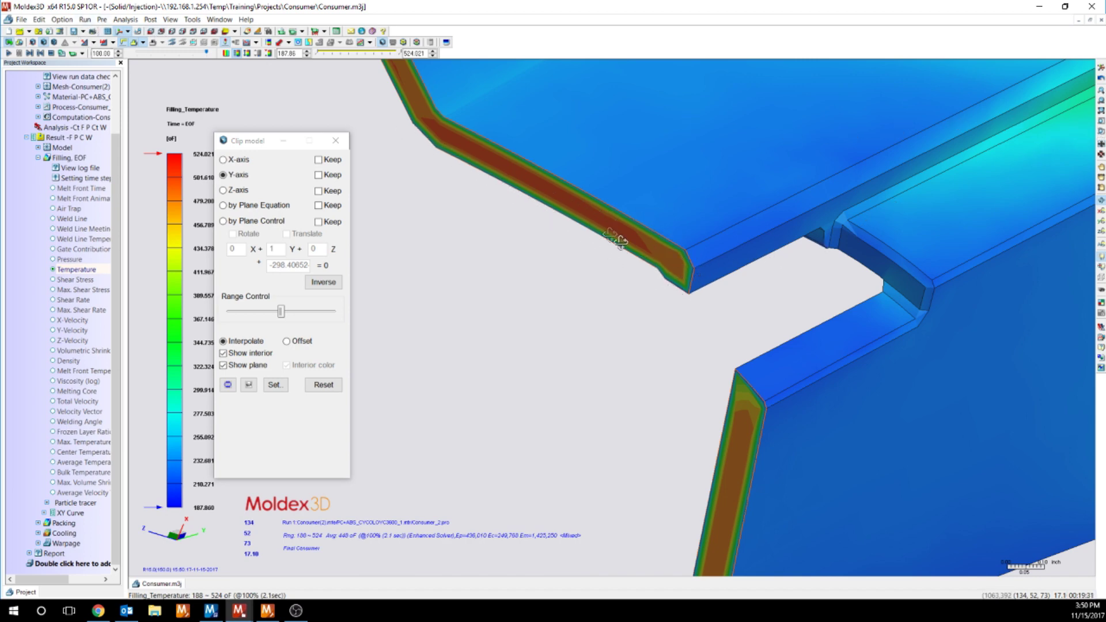
pyautogui.click(344, 149)
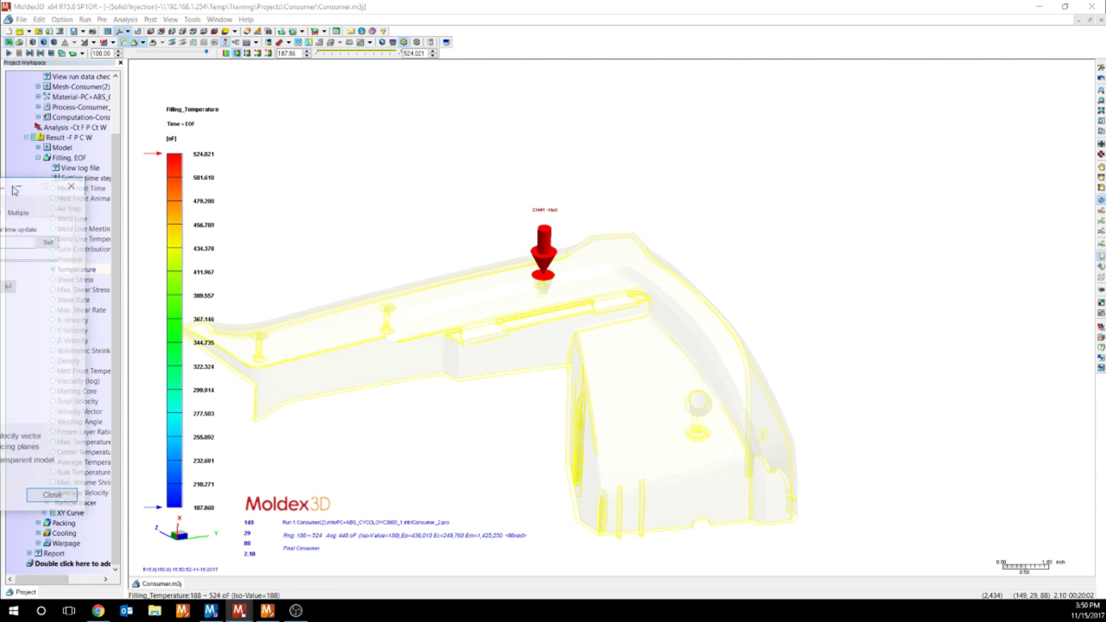
# Sweep the filling temperature iso-surface from 187 up to about 514 °F.
pyautogui.moveTo(196, 126); pyautogui.dragTo(106, 145)
pyautogui.moveTo(95, 221); pyautogui.dragTo(161, 225)
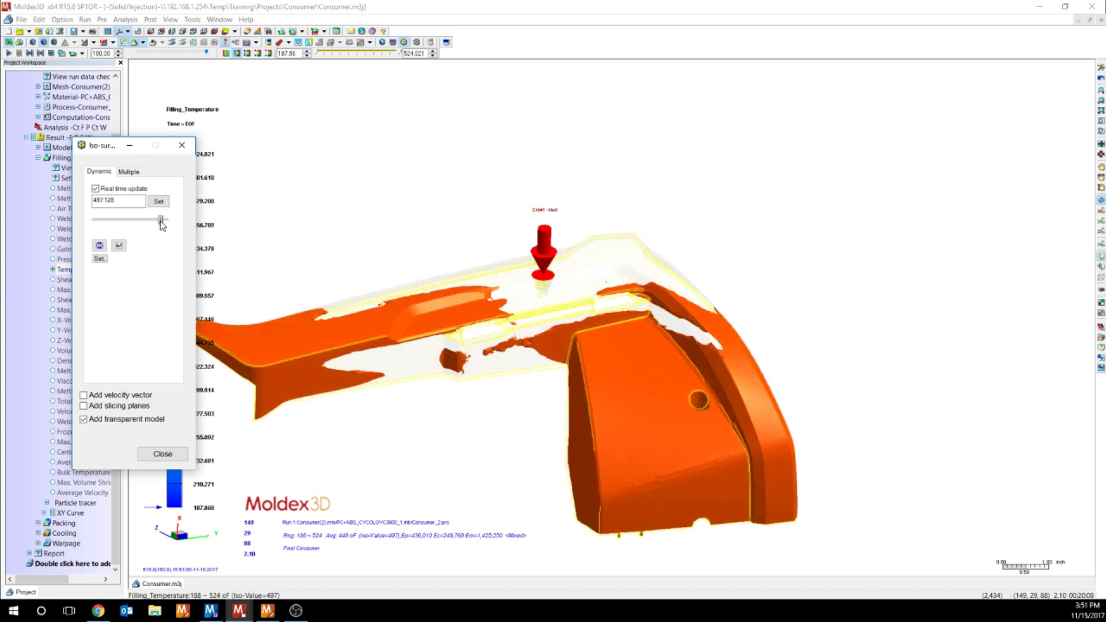
pyautogui.moveTo(162, 225); pyautogui.dragTo(165, 223)
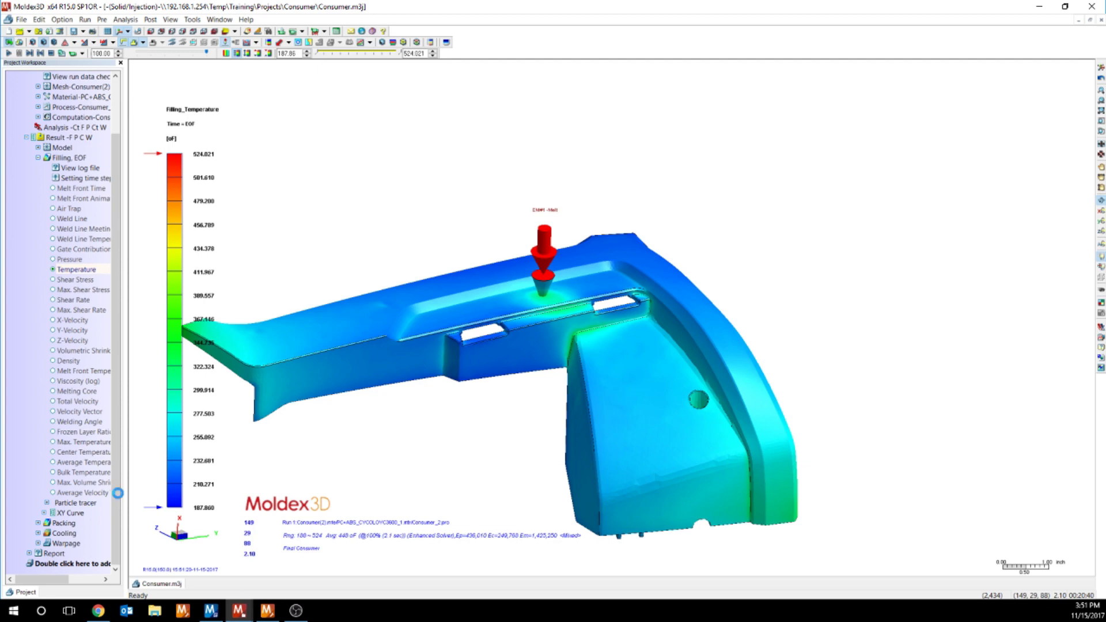
# Display the Warpage Total Displacement result (0 to about 0.038 in) and rotate the part.
pyautogui.doubleClick(72, 544)
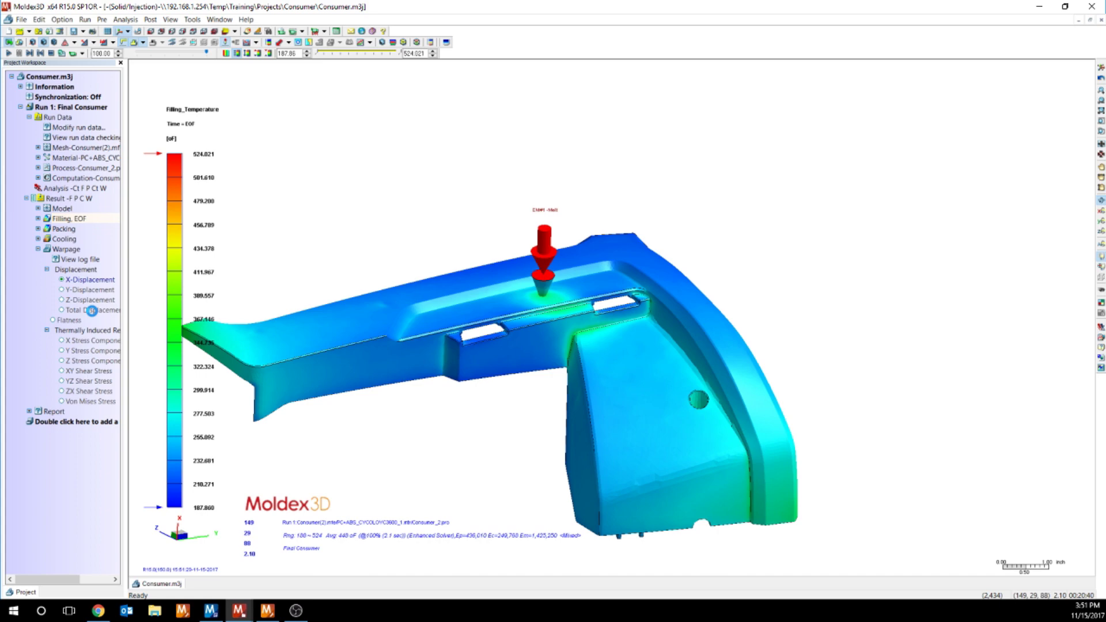
pyautogui.click(92, 311)
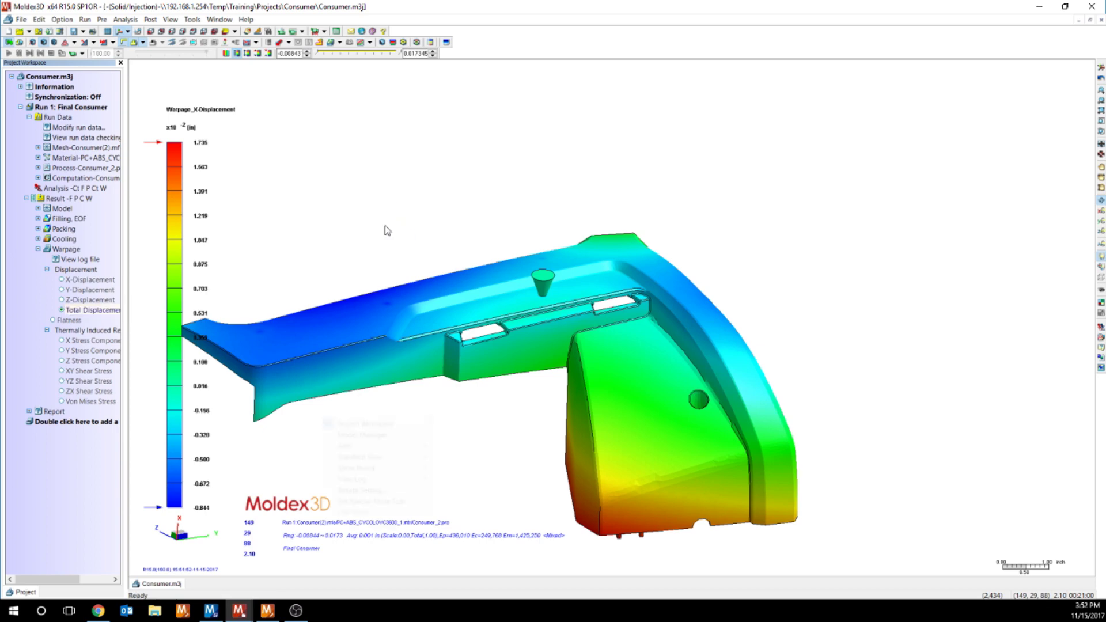
pyautogui.moveTo(377, 267); pyautogui.dragTo(346, 238, button='right')
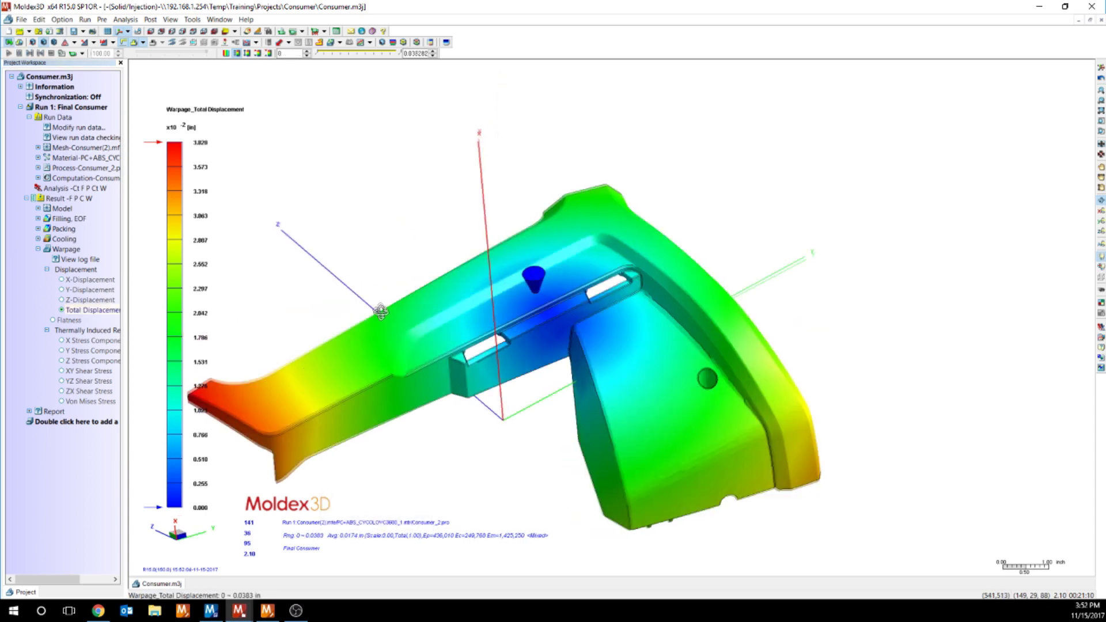
# Show total displacement on a scaled deformed mesh with scale factor 5.
pyautogui.click(320, 42)
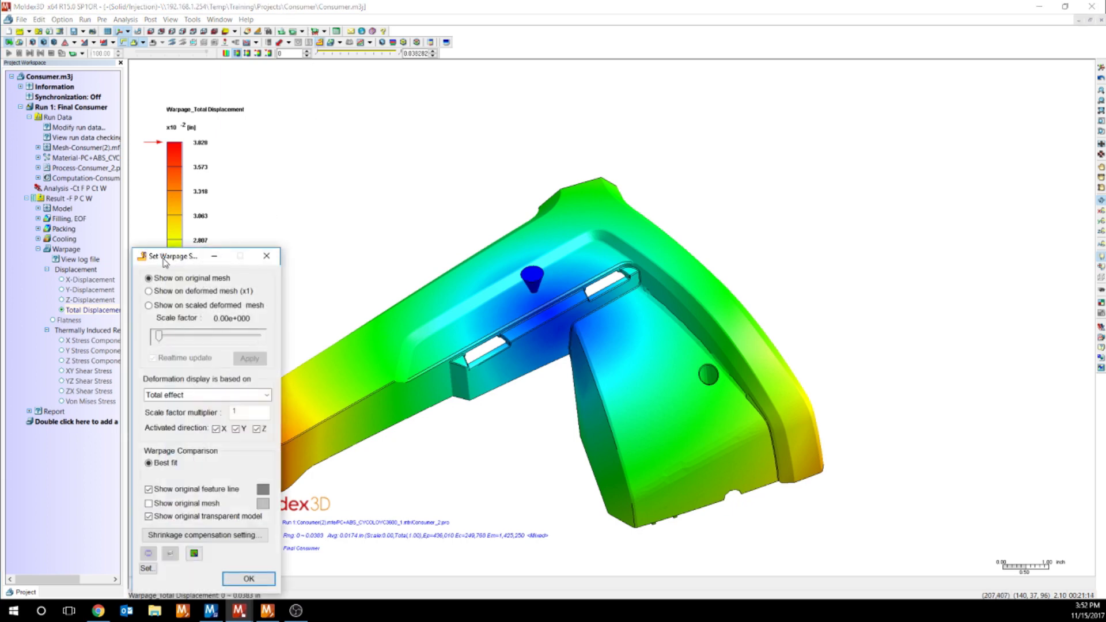
pyautogui.moveTo(165, 263); pyautogui.dragTo(78, 147)
pyautogui.click(61, 189)
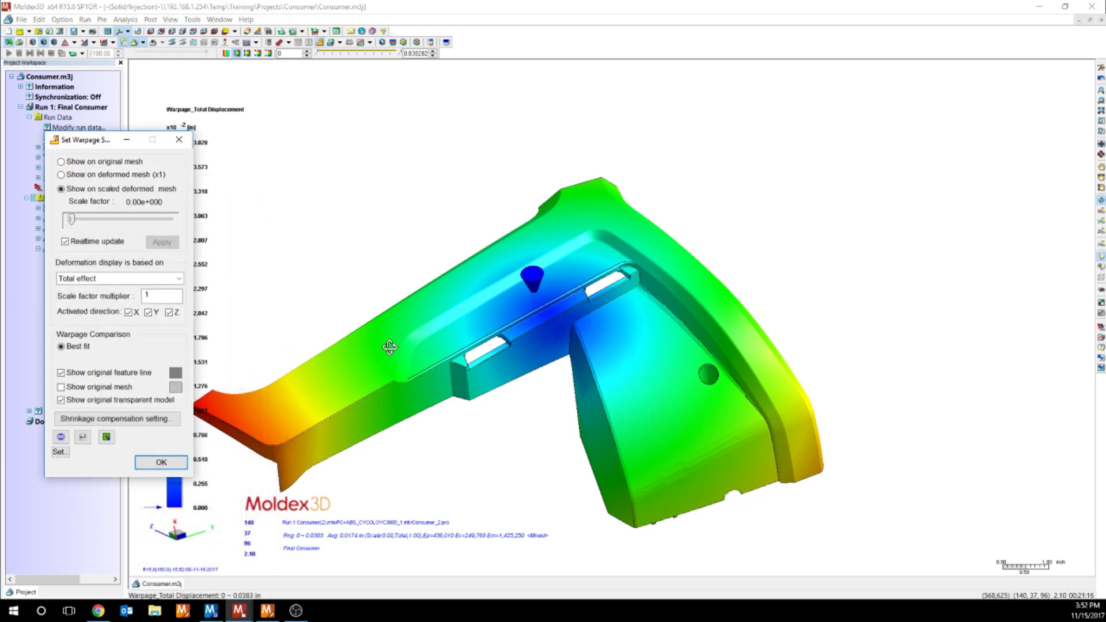
pyautogui.moveTo(402, 279); pyautogui.dragTo(358, 259)
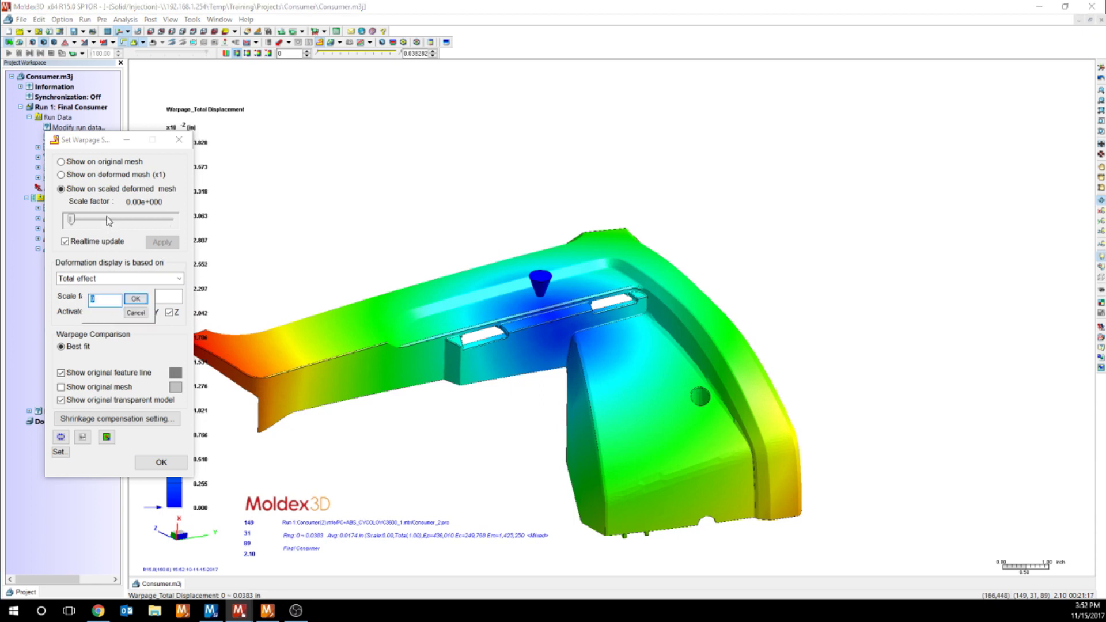
pyautogui.press('Return')
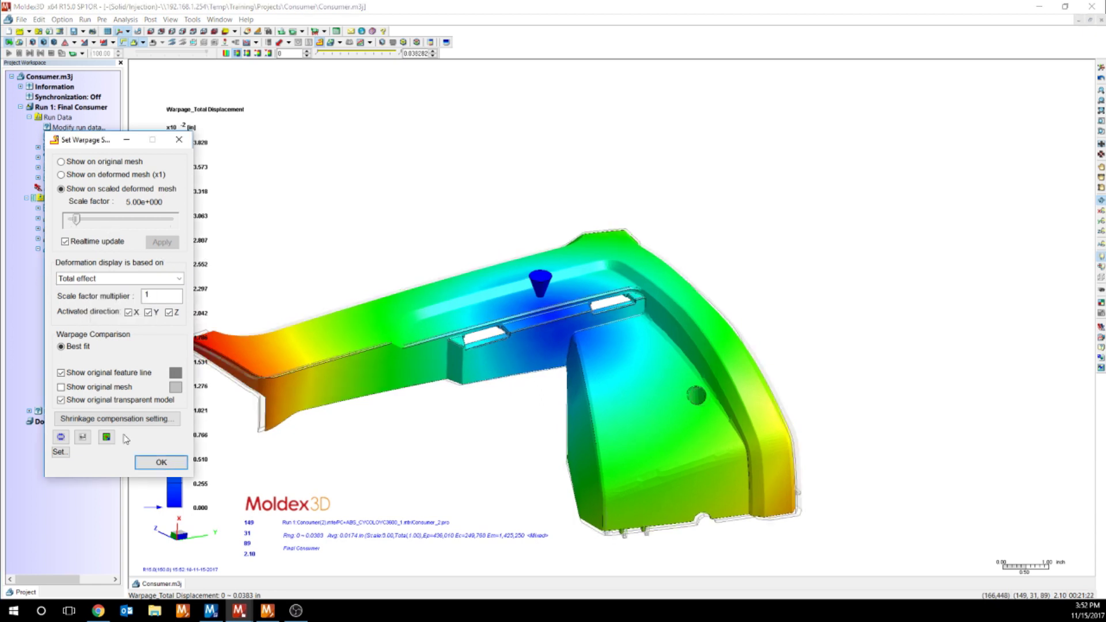
# Inspect the exaggerated deformation edge-on, then confirm the warpage settings.
pyautogui.moveTo(236, 442)
pyautogui.mouseDown()
pyautogui.moveTo(390, 438)
pyautogui.moveTo(743, 472)
pyautogui.moveTo(684, 371)
pyautogui.mouseUp()
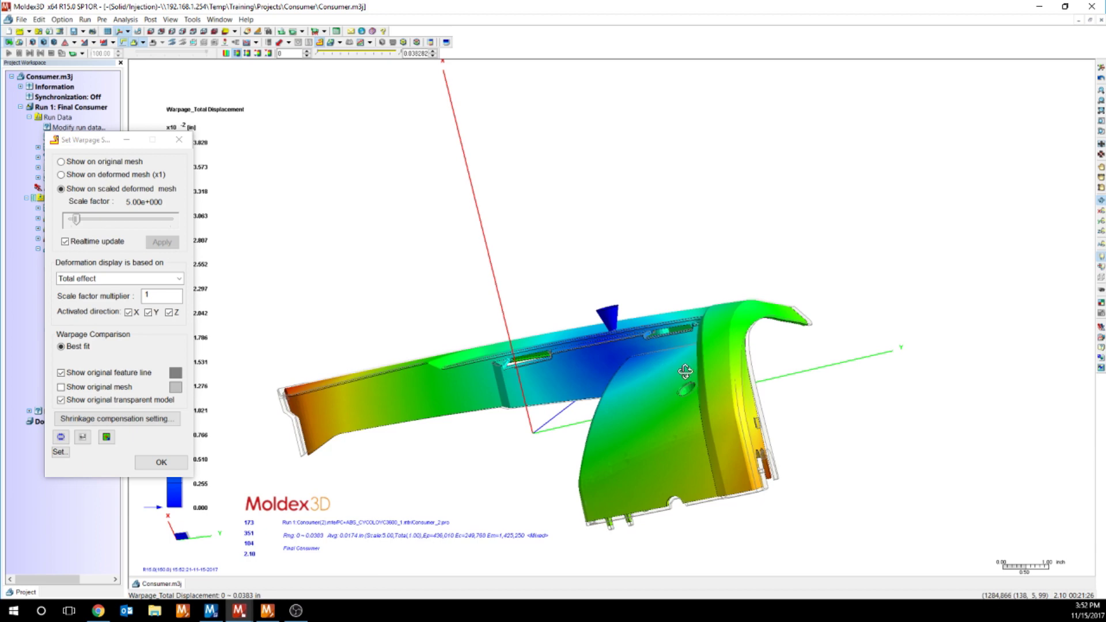
pyautogui.moveTo(685, 371); pyautogui.dragTo(337, 223)
pyautogui.click(87, 144)
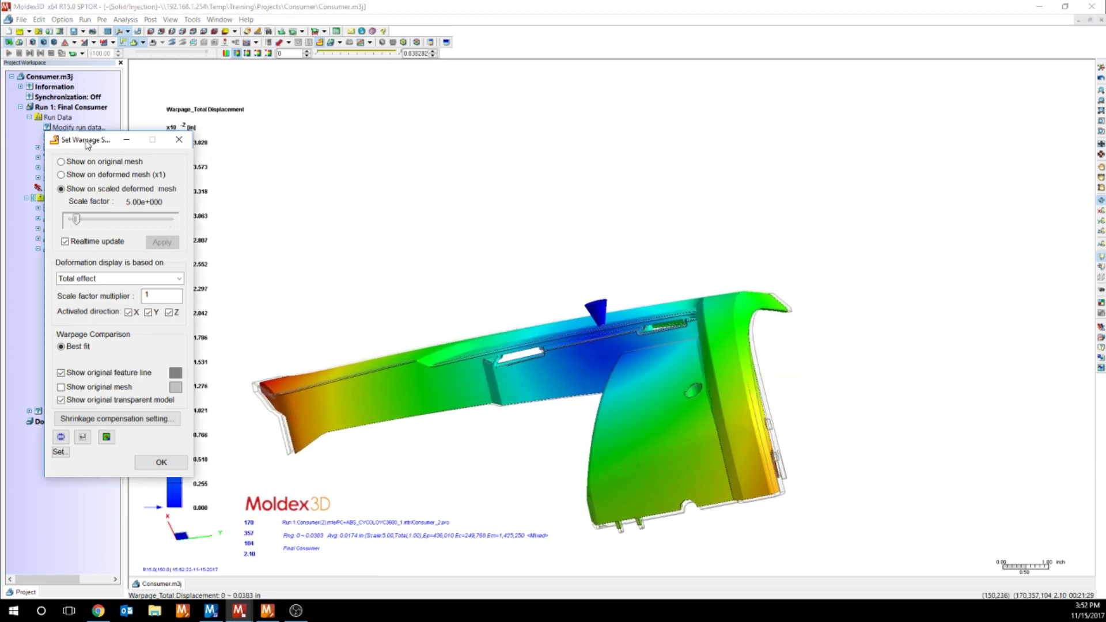
pyautogui.moveTo(87, 144); pyautogui.dragTo(0, 147)
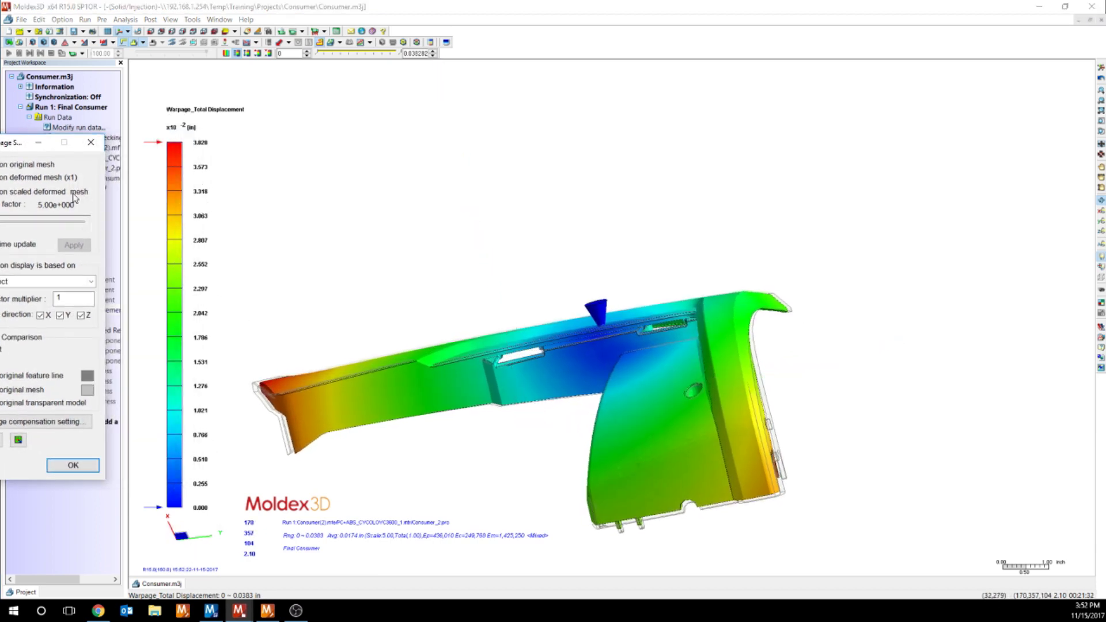
pyautogui.moveTo(7, 145); pyautogui.dragTo(151, 164)
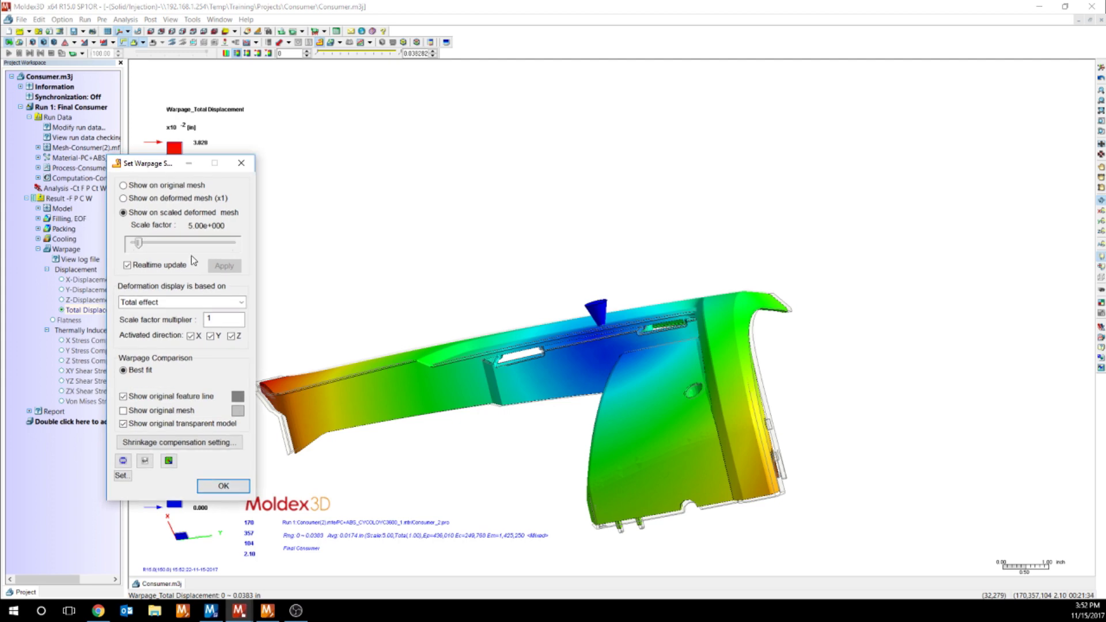
pyautogui.click(224, 486)
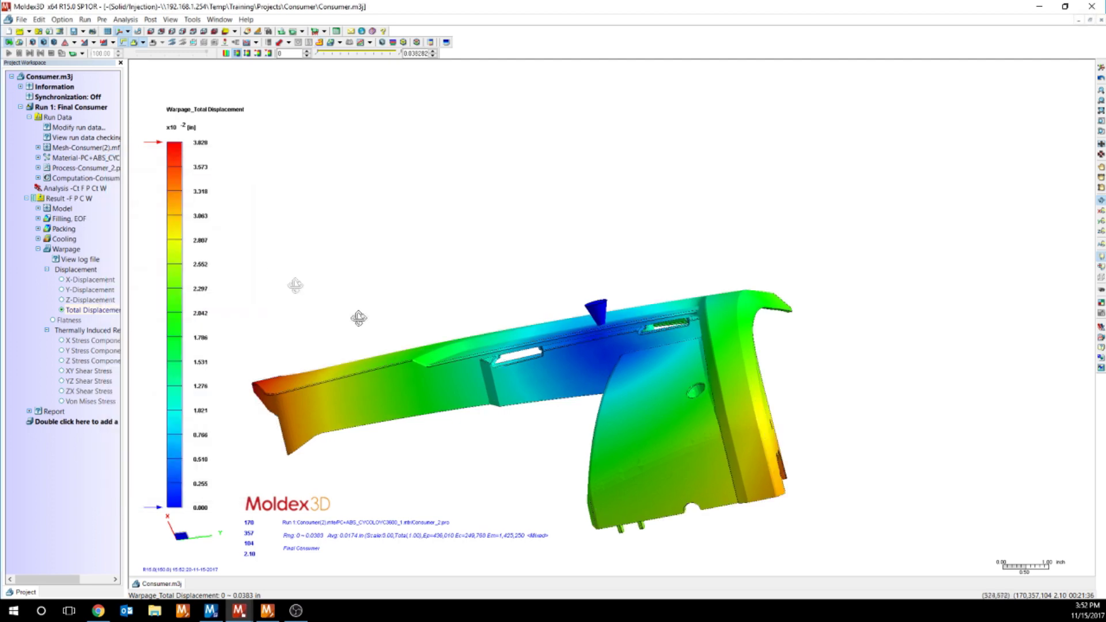
pyautogui.moveTo(293, 285)
pyautogui.mouseDown()
pyautogui.moveTo(351, 302)
pyautogui.moveTo(519, 401)
pyautogui.moveTo(514, 260)
pyautogui.mouseUp()
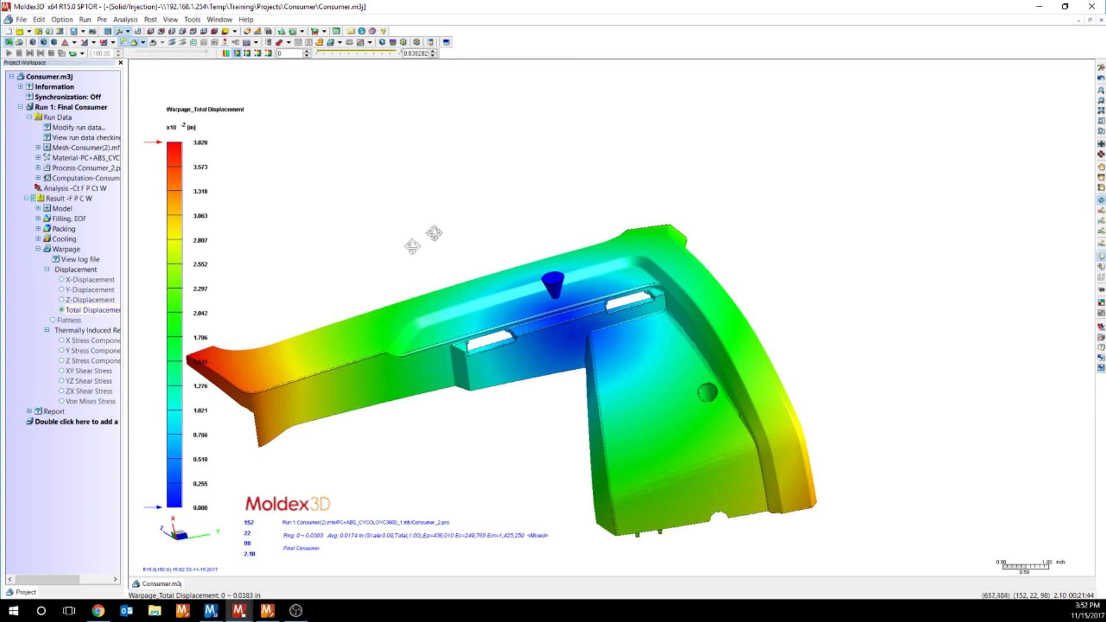
# Cancel the exit prompt and minimize both Moldex3D windows to reveal the desktop.
pyautogui.click(1090, 6)
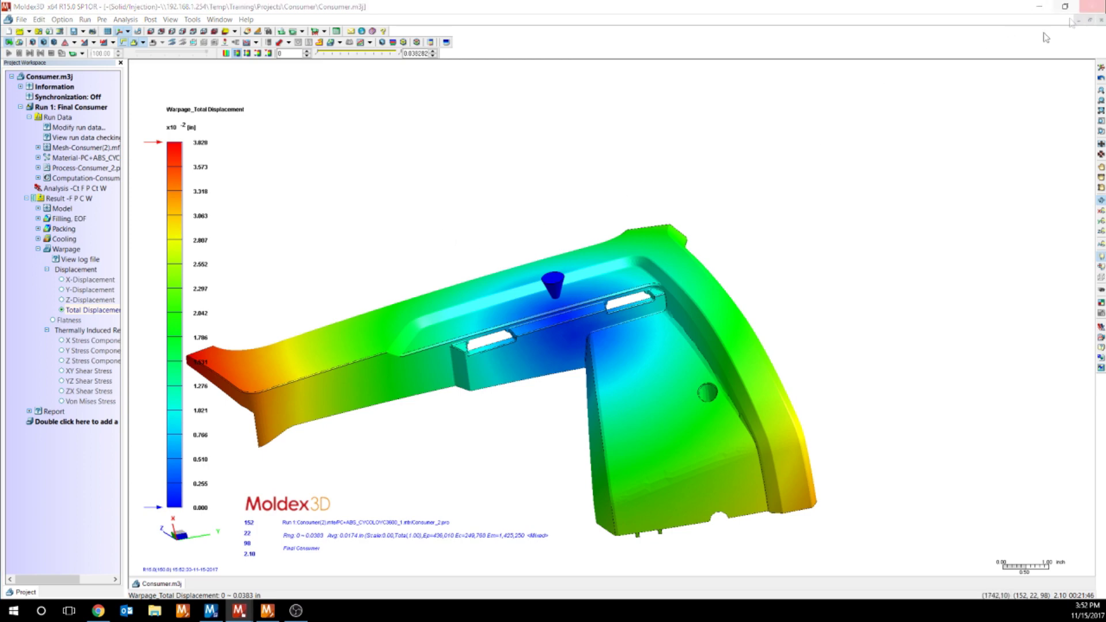
pyautogui.click(540, 334)
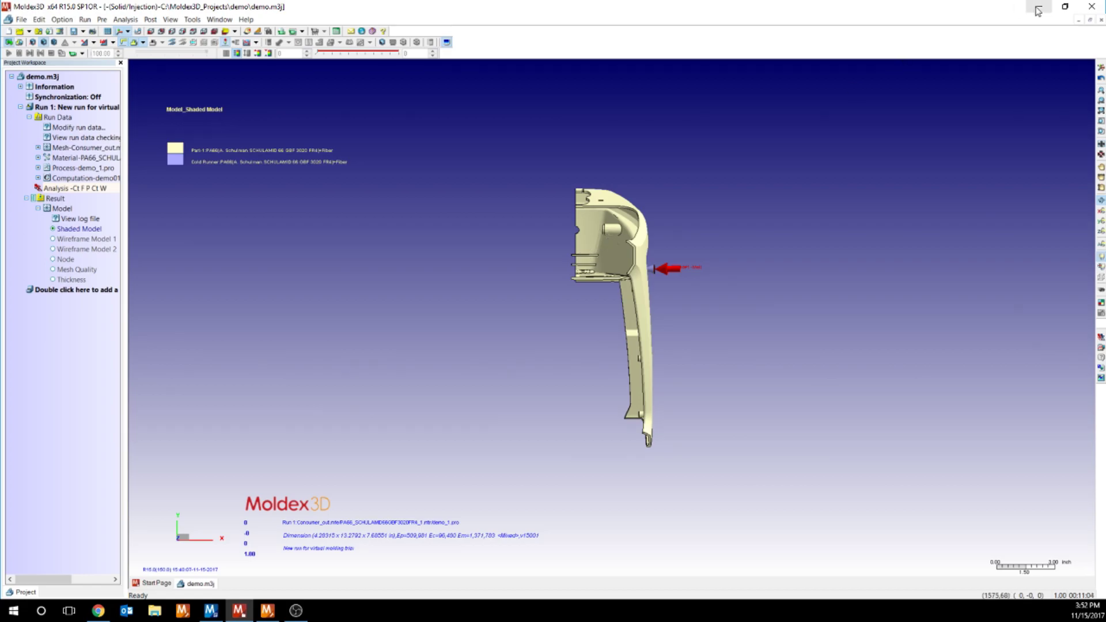
pyautogui.click(1040, 7)
pyautogui.click(1039, 7)
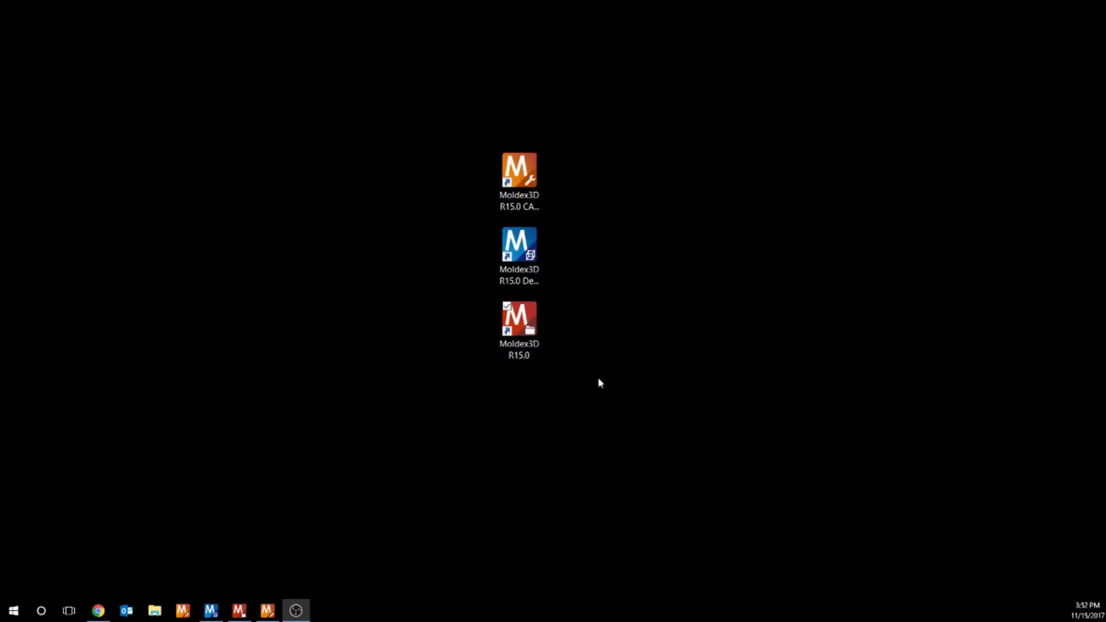
# Select the CADdoctor, Designer and main Moldex3D R15.0 desktop shortcuts in turn.
pyautogui.moveTo(610, 394); pyautogui.dragTo(444, 128)
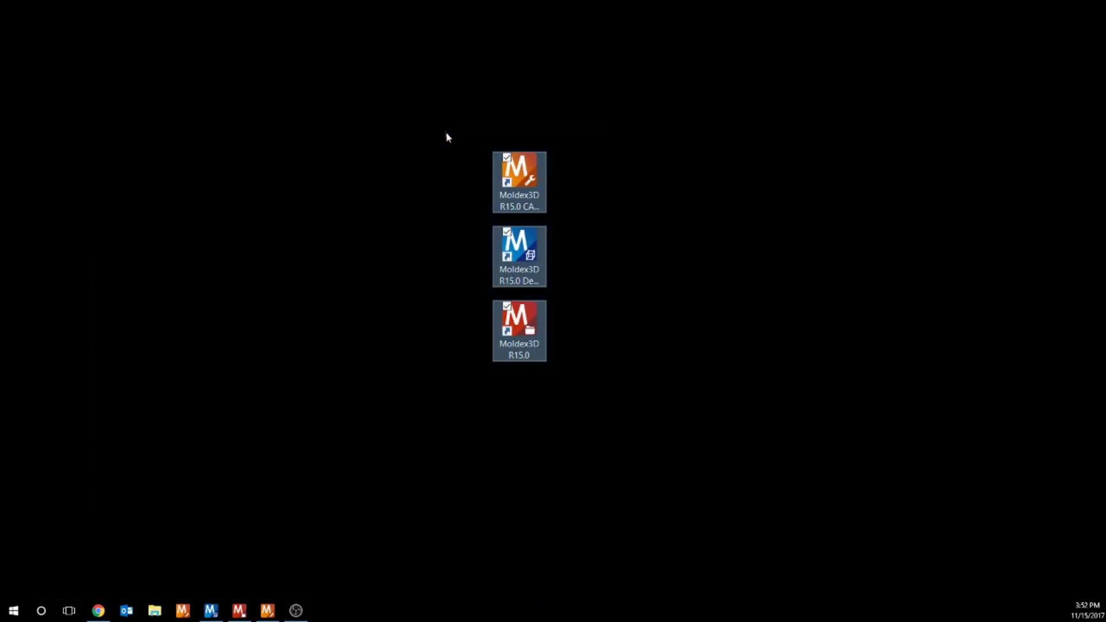
pyautogui.click(541, 187)
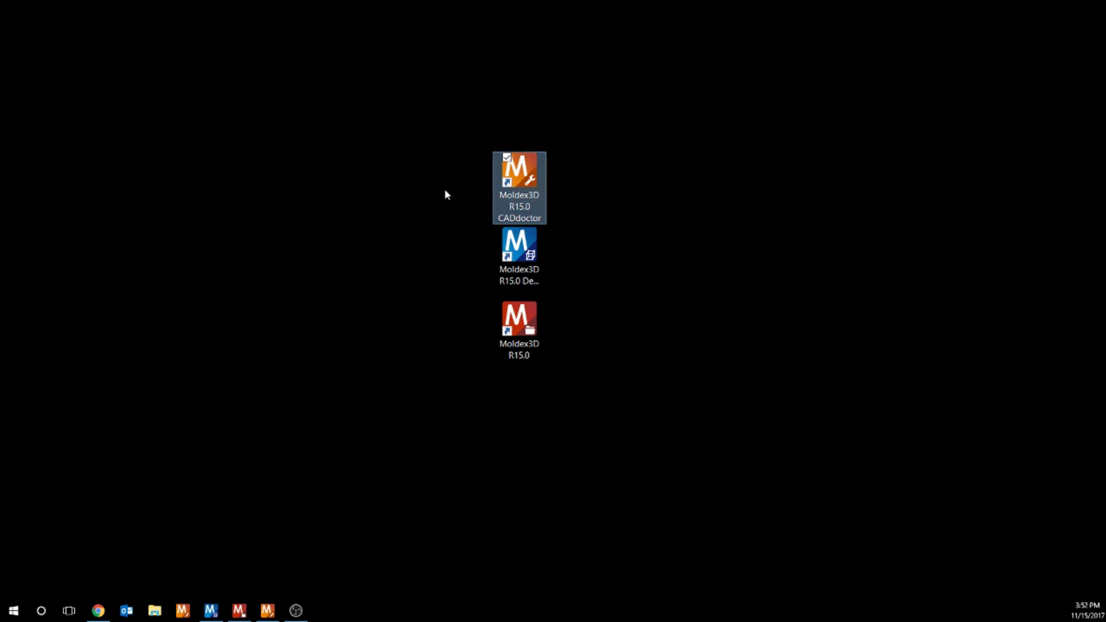
pyautogui.click(524, 259)
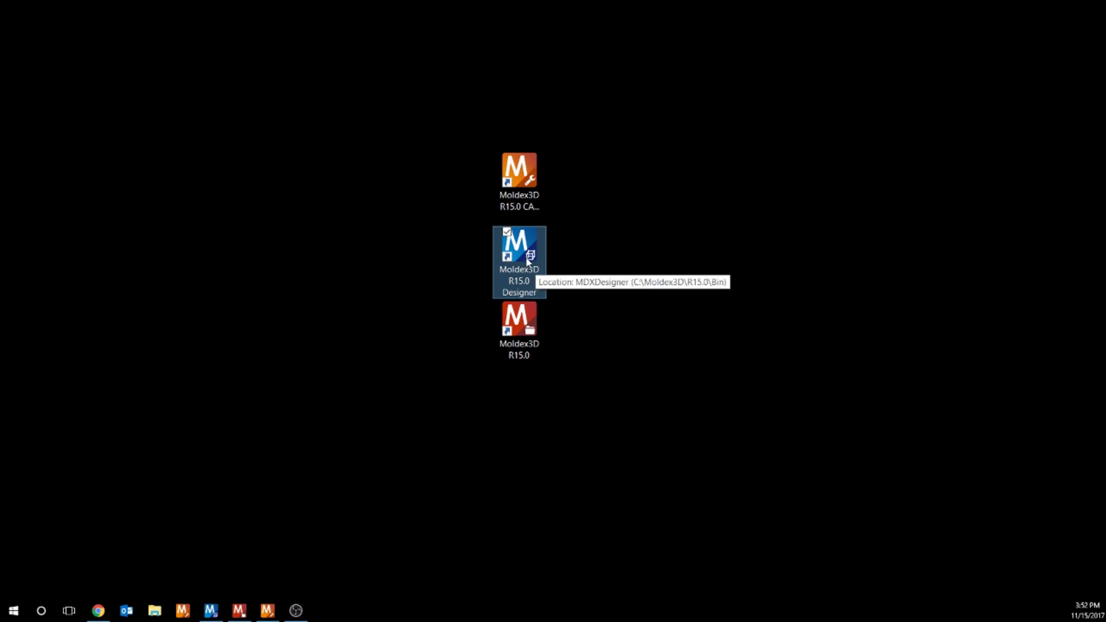
pyautogui.click(539, 339)
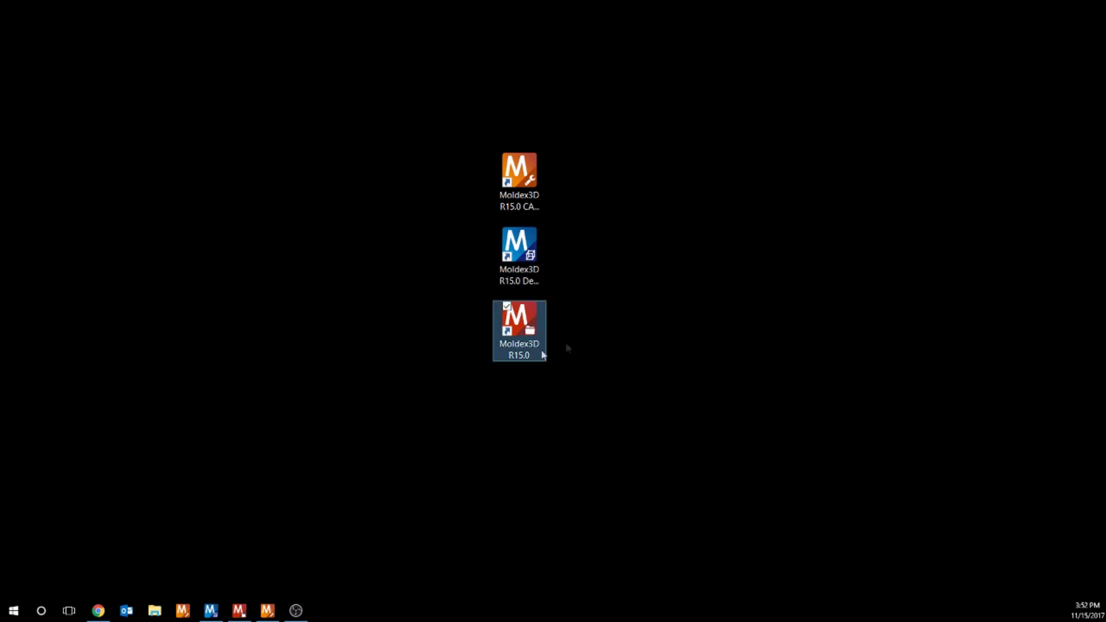